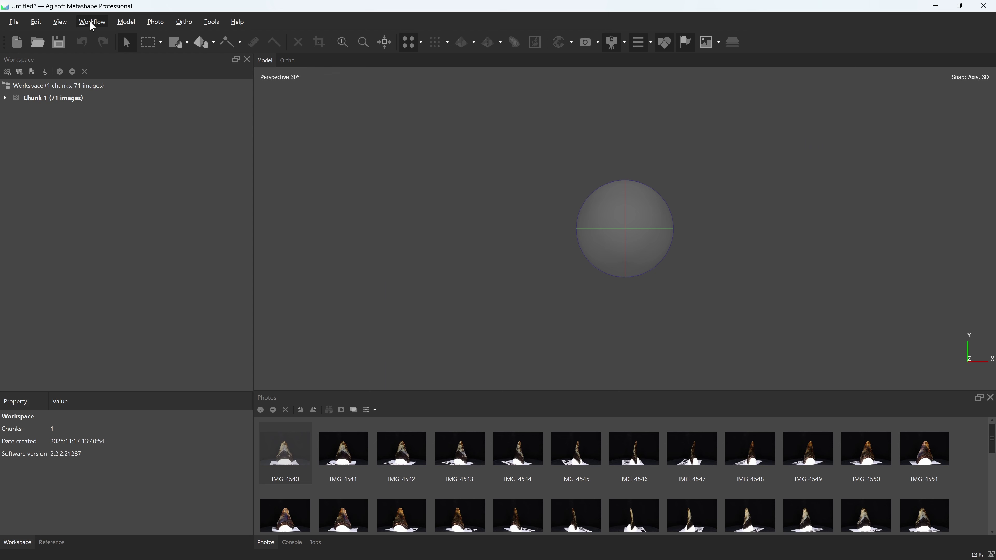
# - Align the photos at Medium accuracy with generic preselection, a 50,000 key point limit, a 10,000 tie point limit and stationary tie points excluded
pyautogui.click(92, 25)
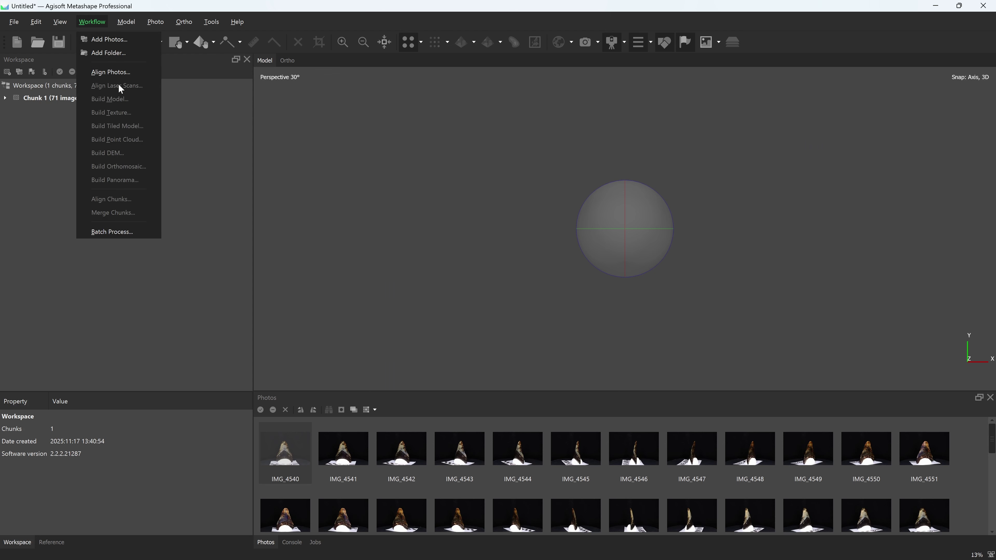
pyautogui.click(116, 73)
pyautogui.click(412, 265)
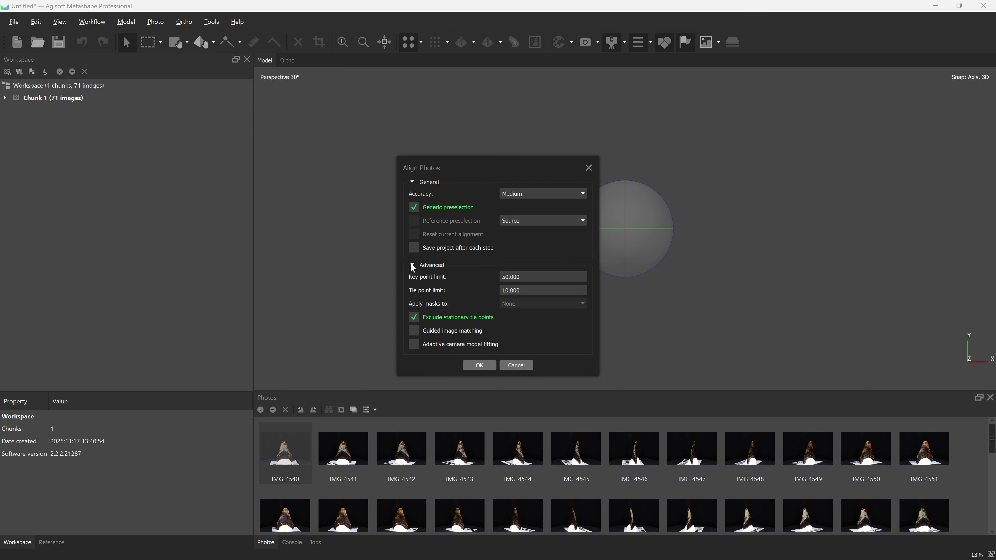
pyautogui.moveTo(466, 168); pyautogui.dragTo(385, 123)
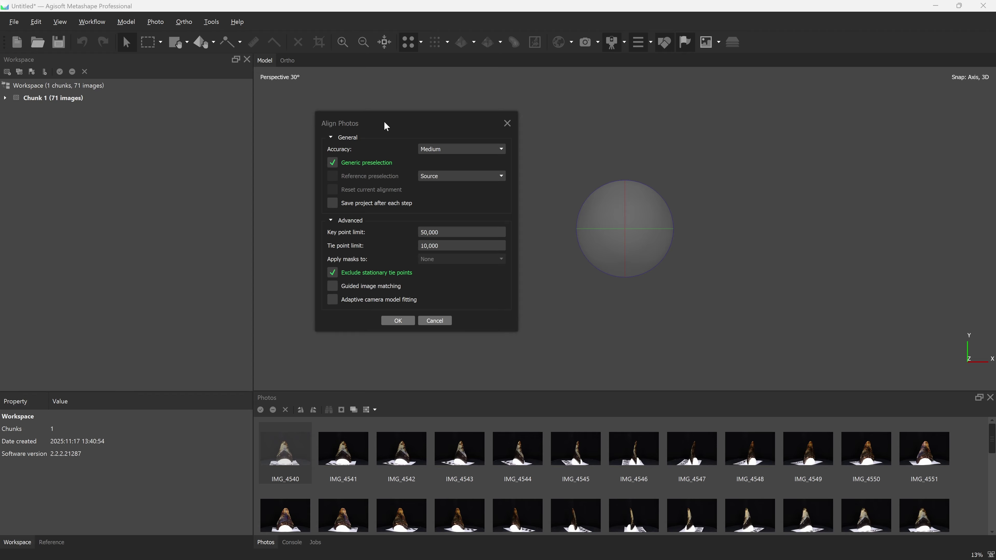
pyautogui.click(488, 152)
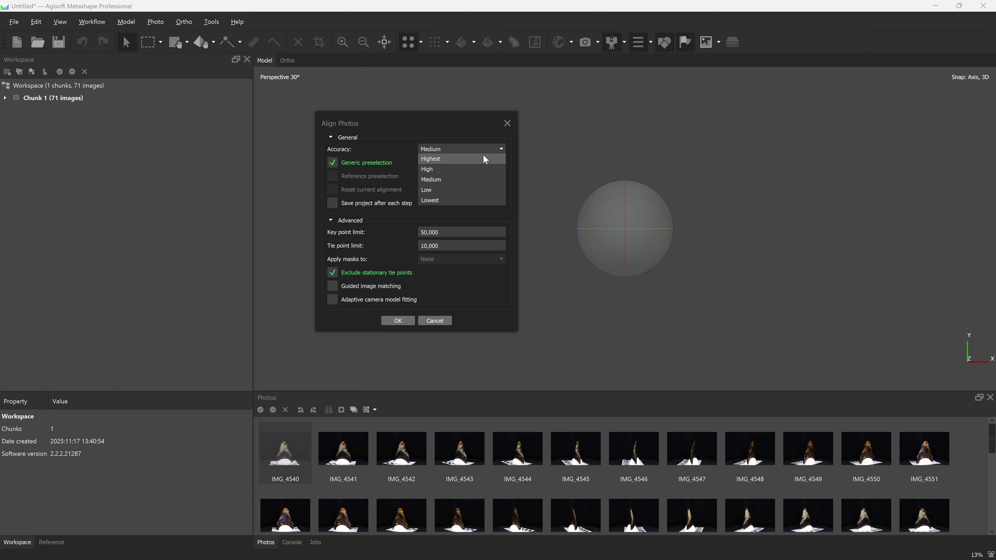
pyautogui.click(413, 128)
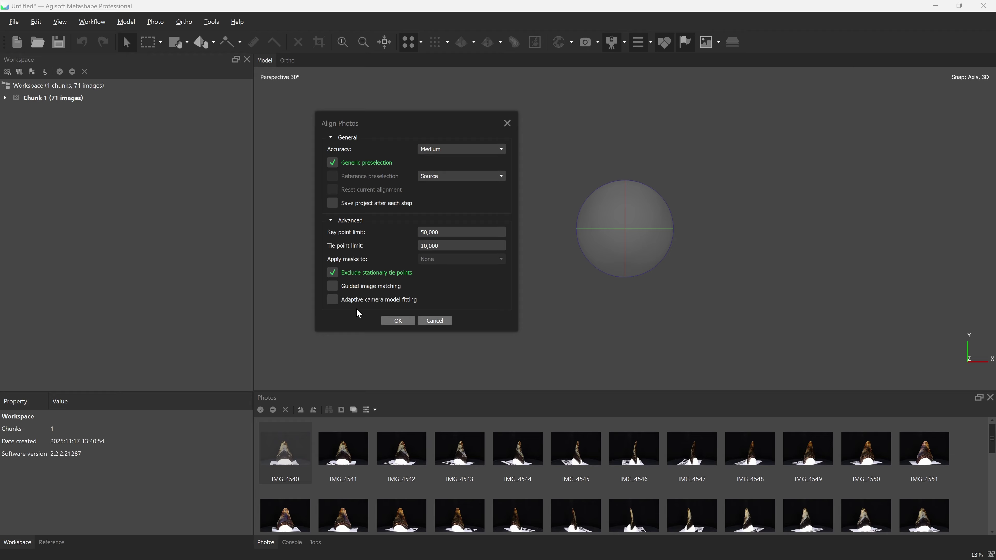
pyautogui.click(402, 322)
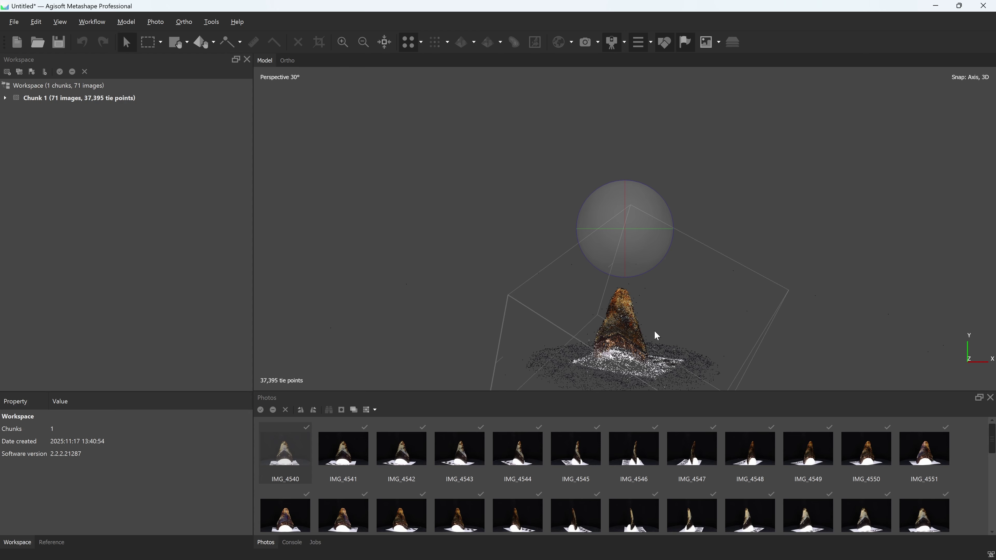
# - Center the tie point cloud in the view and examine the object, ground plane and surrounding region box from several angles
pyautogui.moveTo(622, 332); pyautogui.dragTo(554, 241)
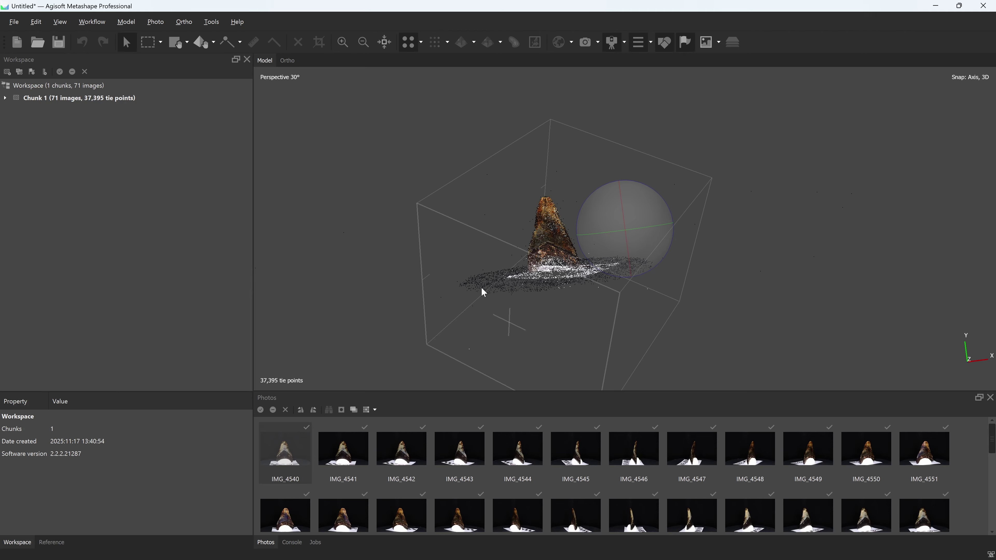
pyautogui.moveTo(526, 255); pyautogui.dragTo(527, 253)
pyautogui.scroll(4, 526, 254)
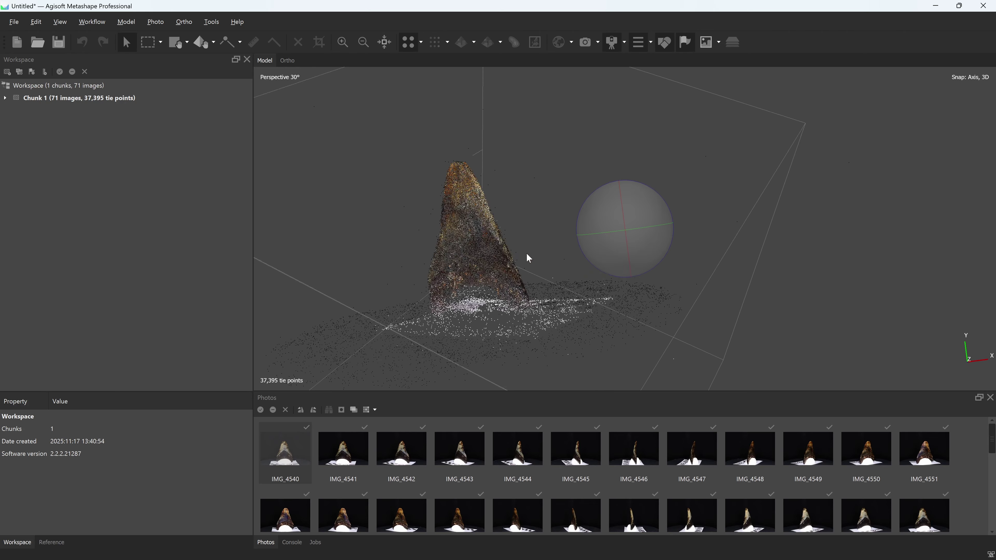
pyautogui.scroll(-4, 526, 254)
pyautogui.scroll(4, 526, 254)
pyautogui.scroll(-3, 526, 254)
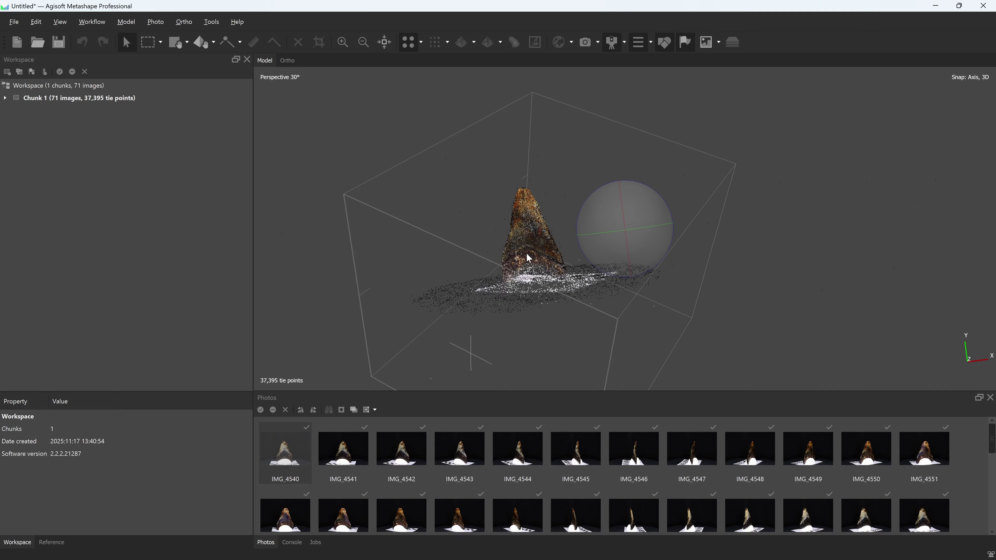
pyautogui.doubleClick(529, 240)
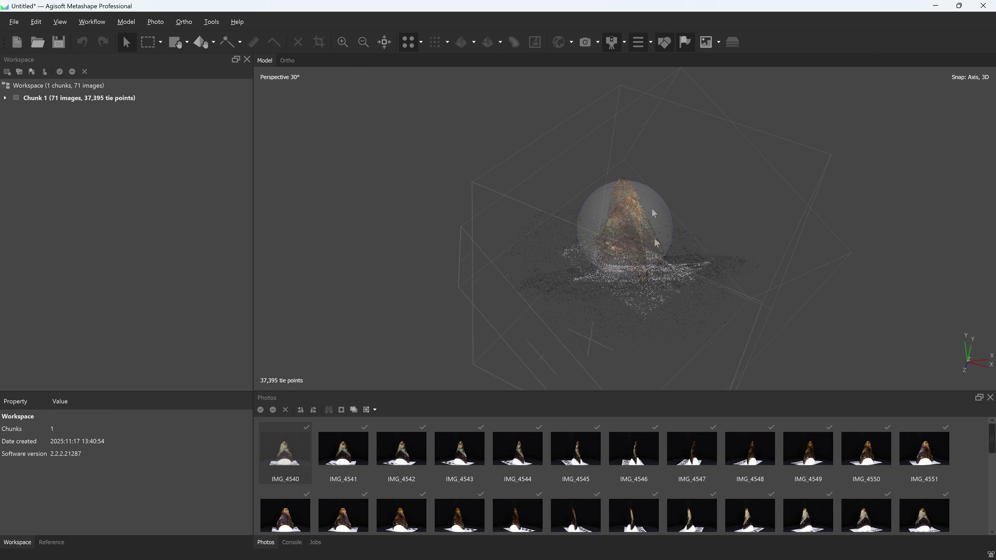
pyautogui.moveTo(654, 213); pyautogui.dragTo(622, 245)
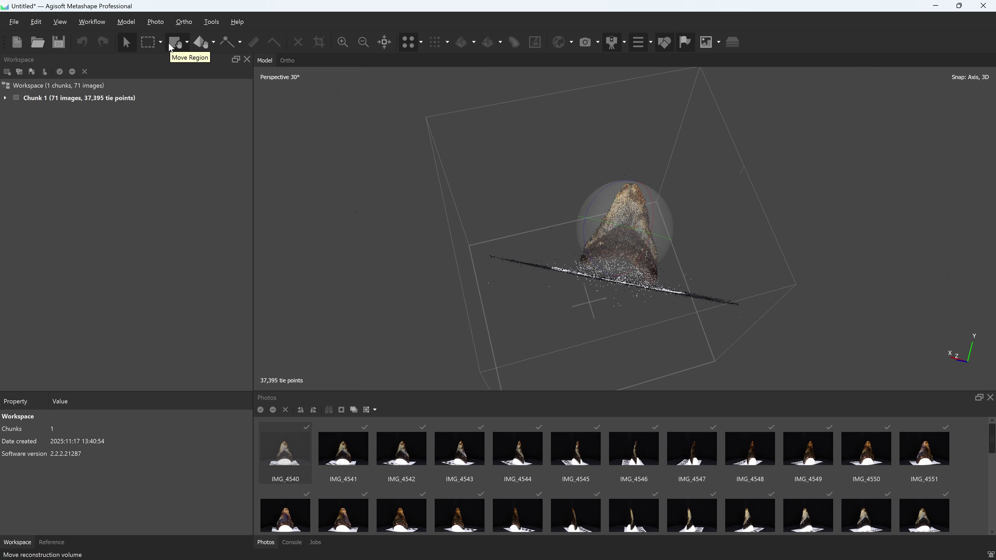
pyautogui.moveTo(693, 222); pyautogui.dragTo(726, 216)
pyautogui.moveTo(622, 196); pyautogui.dragTo(617, 216)
pyautogui.moveTo(732, 209); pyautogui.dragTo(722, 235)
pyautogui.moveTo(625, 203); pyautogui.dragTo(592, 237)
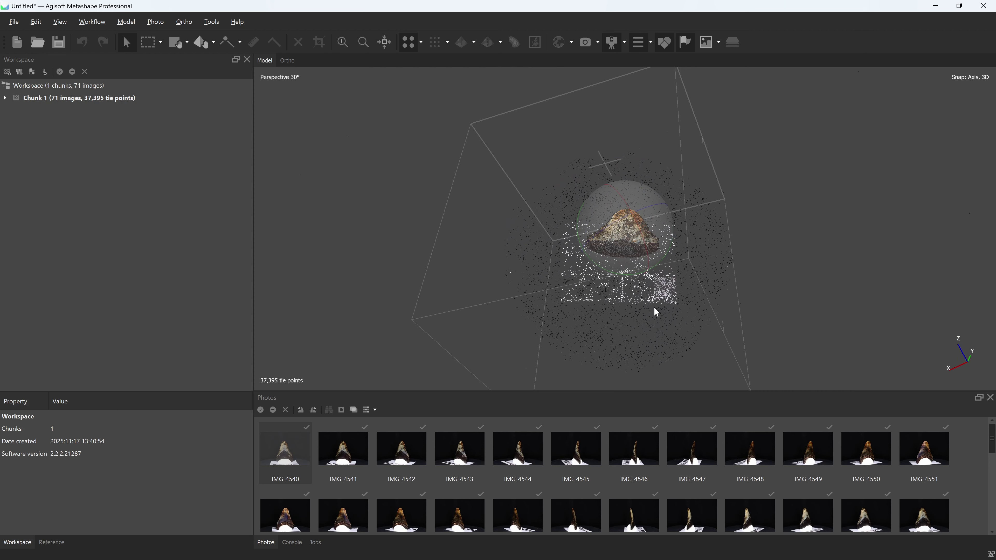
pyautogui.moveTo(654, 308); pyautogui.dragTo(627, 186)
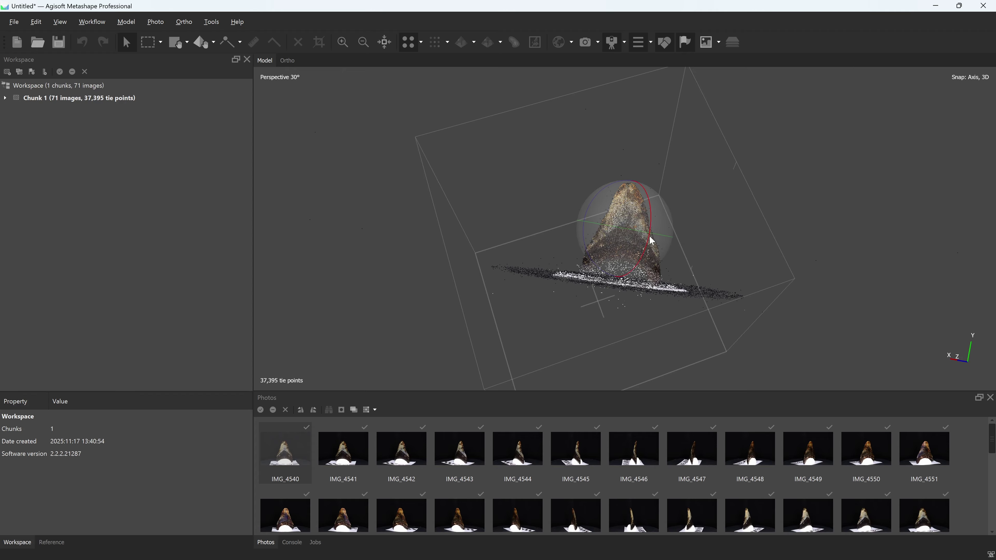
# - Switch the model view from perspective to orthographic projection
pyautogui.press('5')
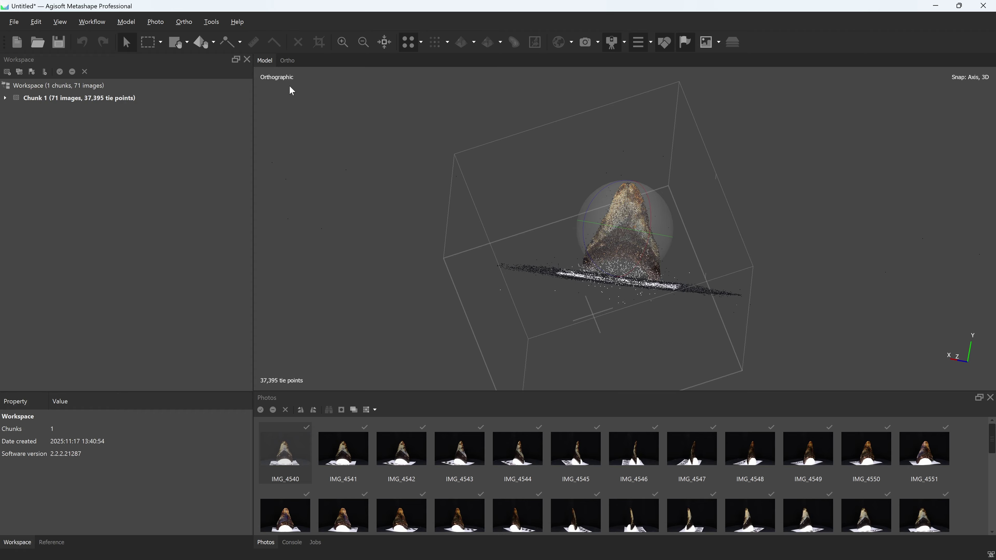
pyautogui.click(126, 22)
pyautogui.moveTo(161, 234)
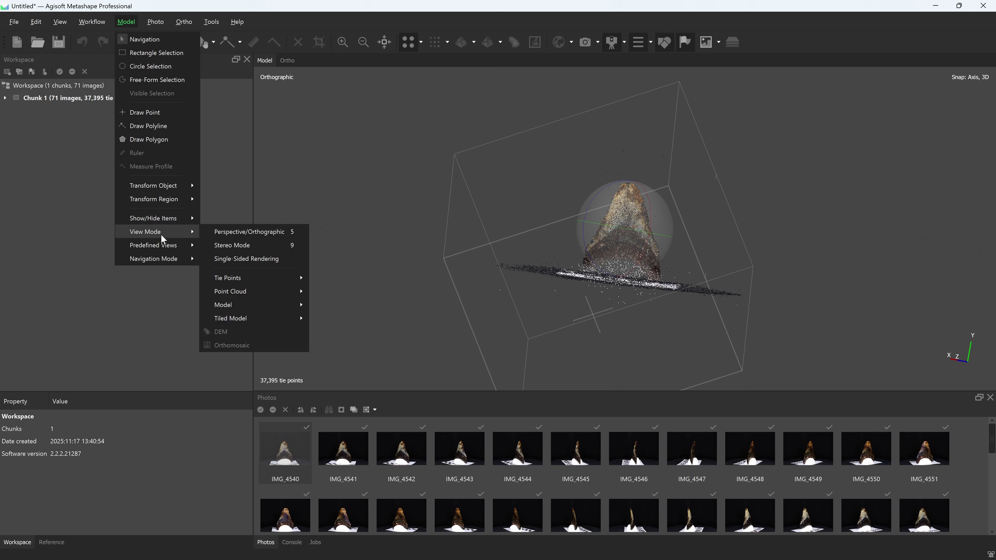
pyautogui.click(251, 235)
# - Rotate the reconstruction region until its base is parallel to the flat ground points under the object, checking from different sides
pyautogui.click(187, 42)
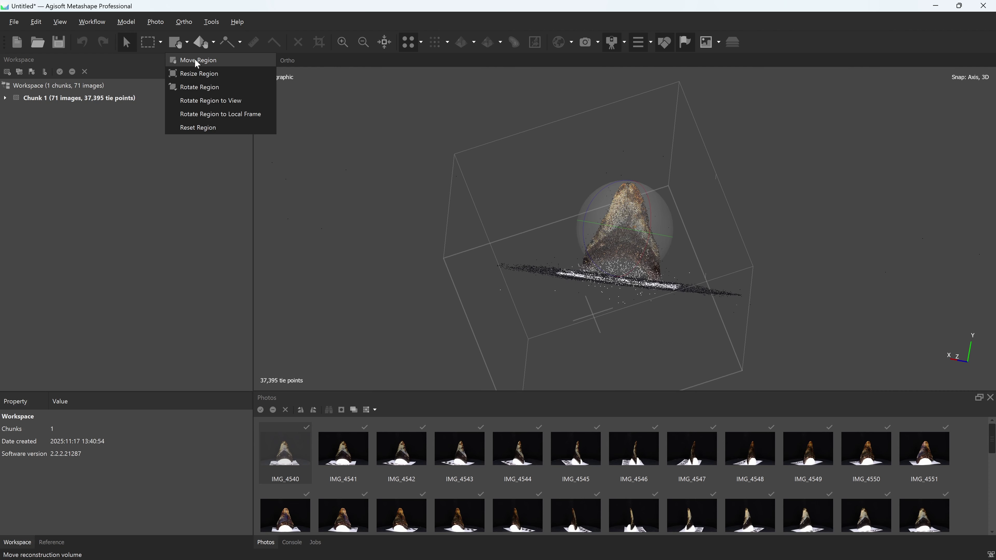
pyautogui.click(200, 87)
pyautogui.moveTo(810, 199); pyautogui.dragTo(675, 199)
pyautogui.moveTo(617, 241); pyautogui.dragTo(611, 256)
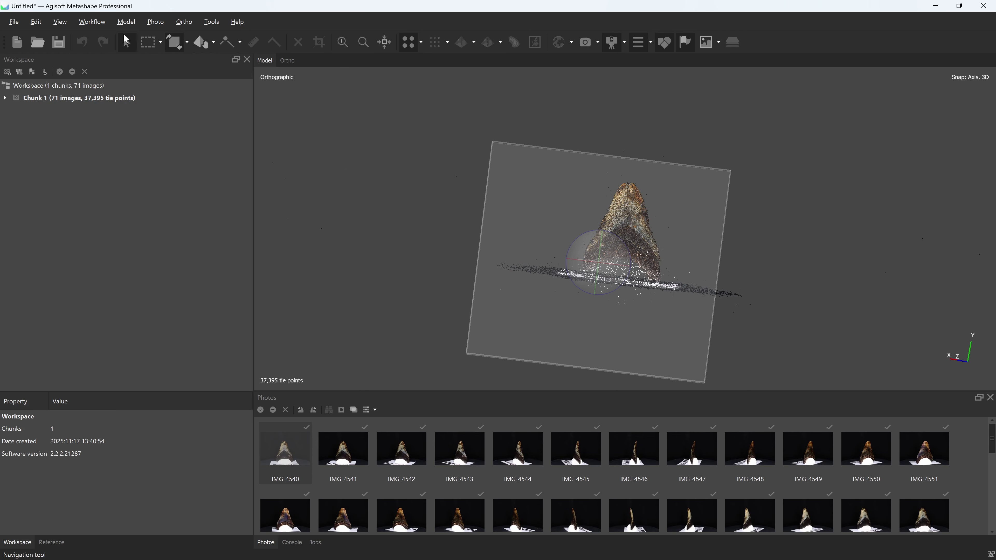
pyautogui.click(130, 46)
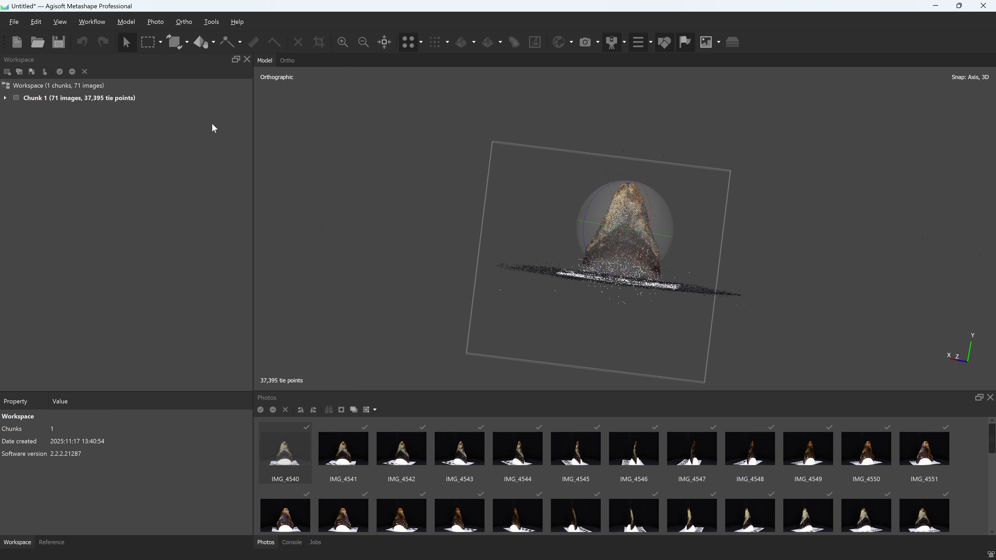
pyautogui.moveTo(581, 245); pyautogui.dragTo(520, 282)
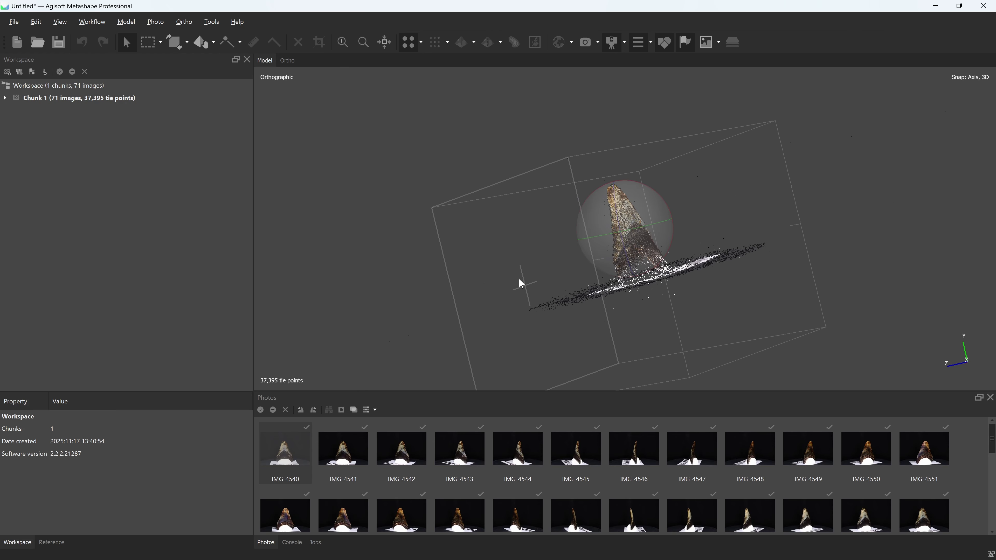
pyautogui.moveTo(726, 230); pyautogui.dragTo(613, 244)
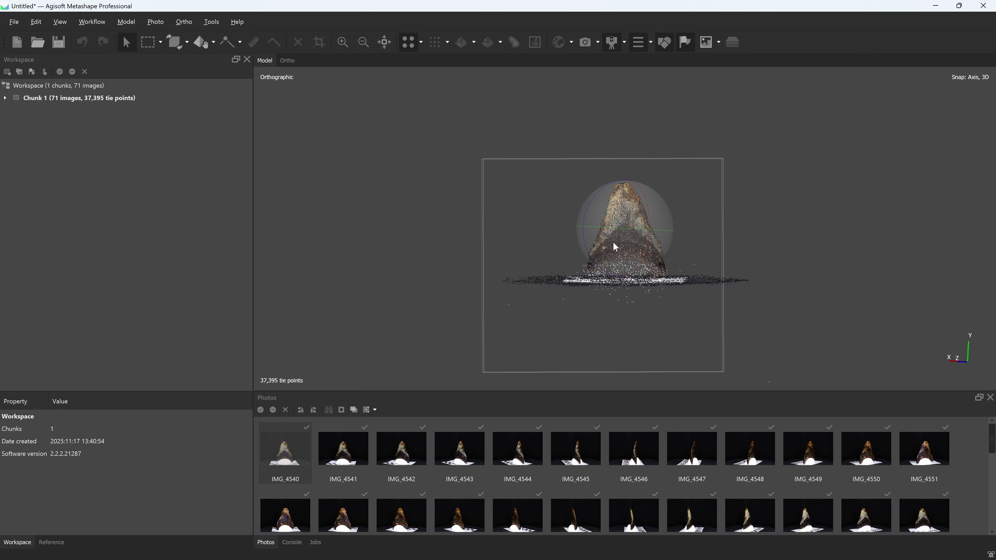
pyautogui.moveTo(613, 243); pyautogui.dragTo(611, 243)
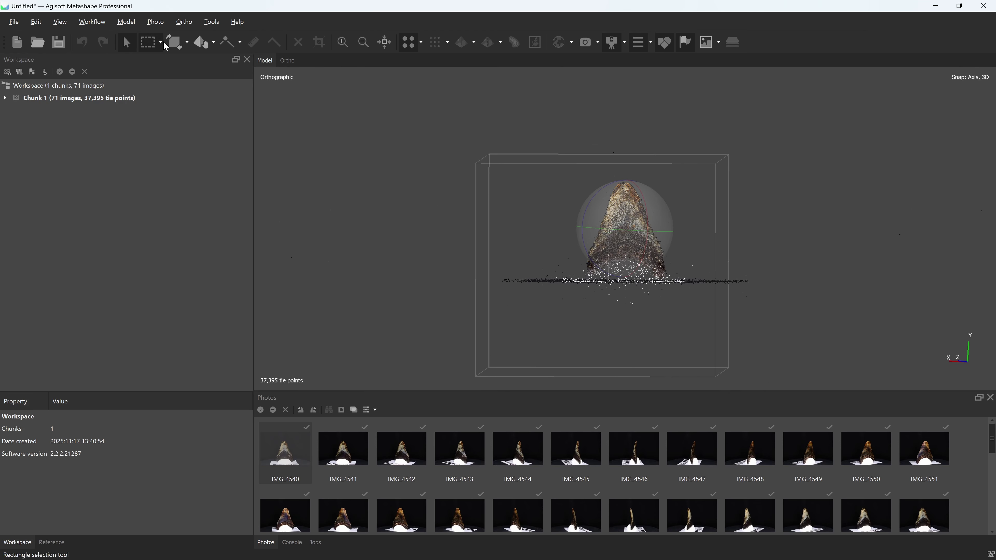
pyautogui.click(177, 42)
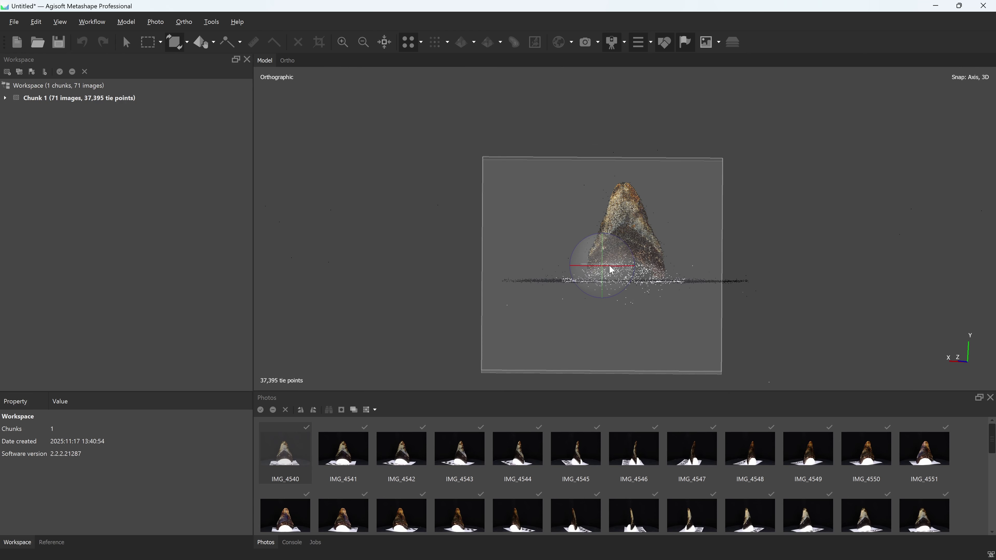
# - Resize the reconstruction region in the front view to fit closely around the object's width and height, ending just below the ground plane
pyautogui.click(187, 42)
pyautogui.click(201, 73)
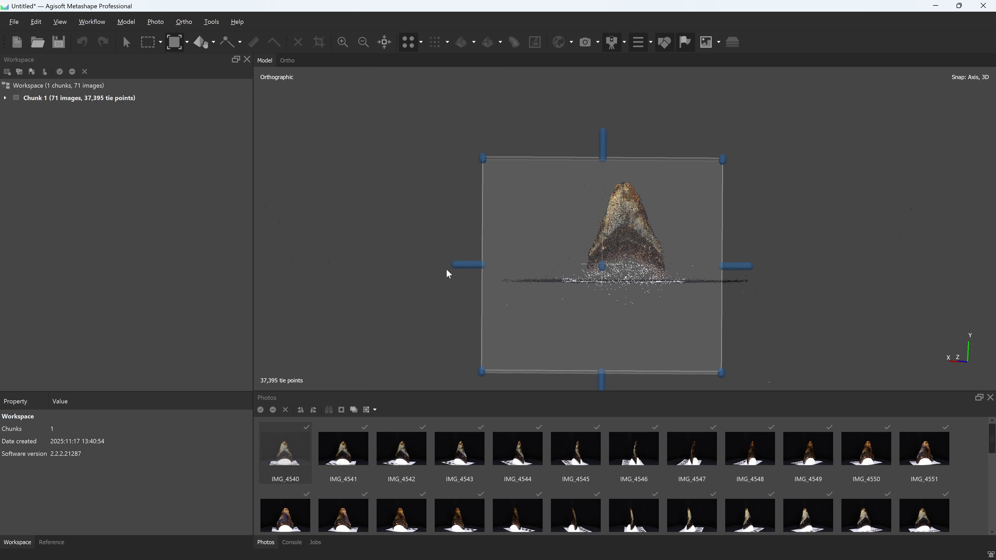
pyautogui.moveTo(449, 270); pyautogui.dragTo(541, 272)
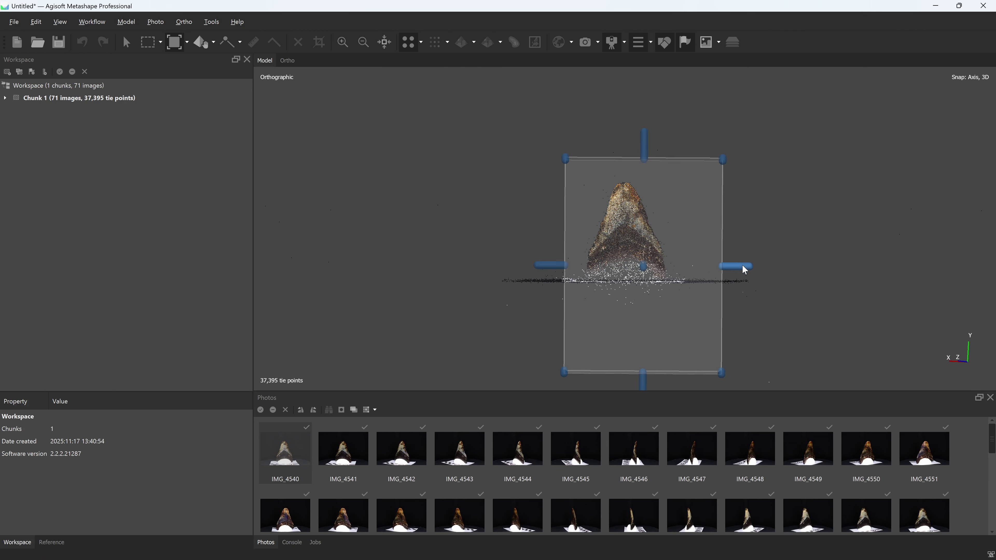
pyautogui.moveTo(742, 266); pyautogui.dragTo(706, 266)
pyautogui.moveTo(626, 138); pyautogui.dragTo(627, 152)
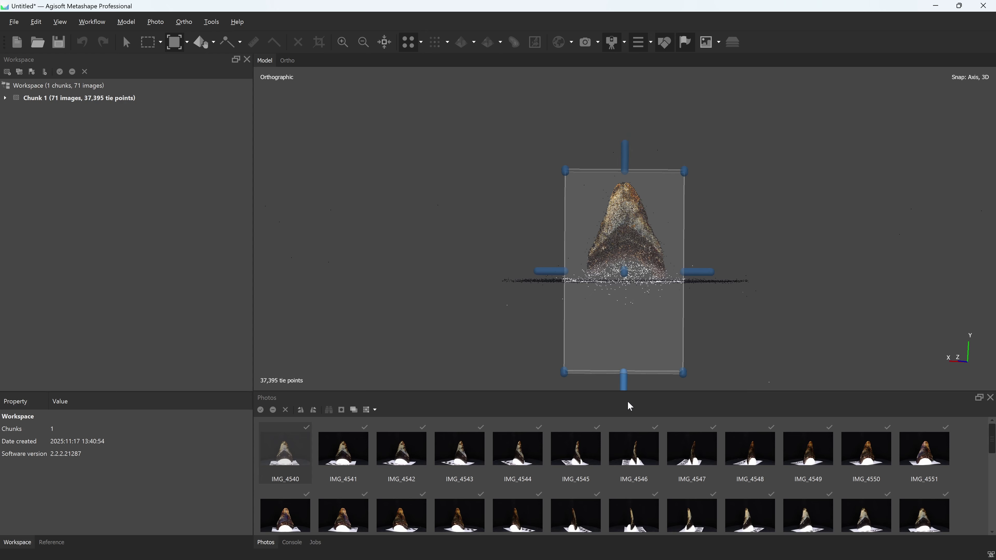
pyautogui.moveTo(624, 384); pyautogui.dragTo(624, 308)
# - Shrink the reconstruction region's depth in the side view so both faces sit close to the object
pyautogui.moveTo(792, 206); pyautogui.dragTo(620, 222)
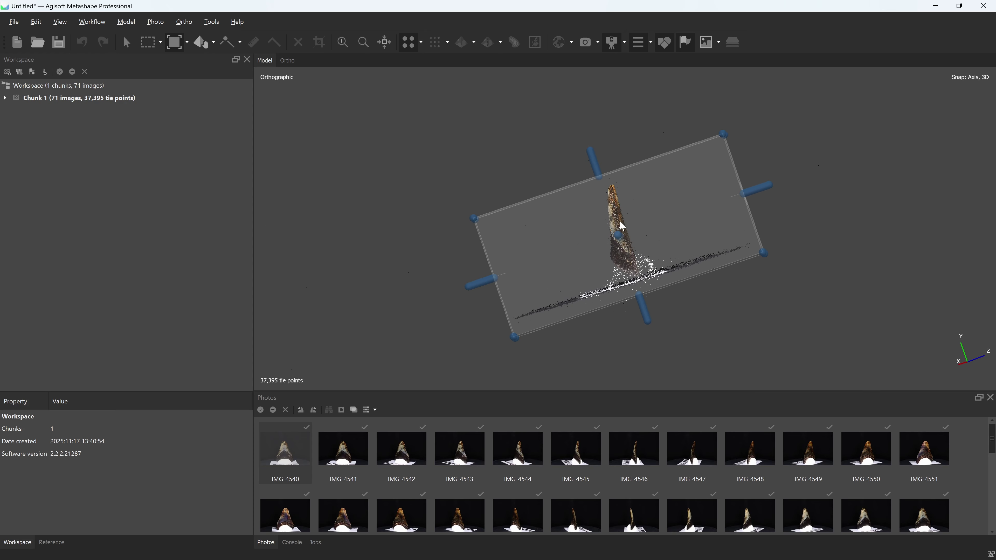
pyautogui.moveTo(862, 137); pyautogui.dragTo(862, 169)
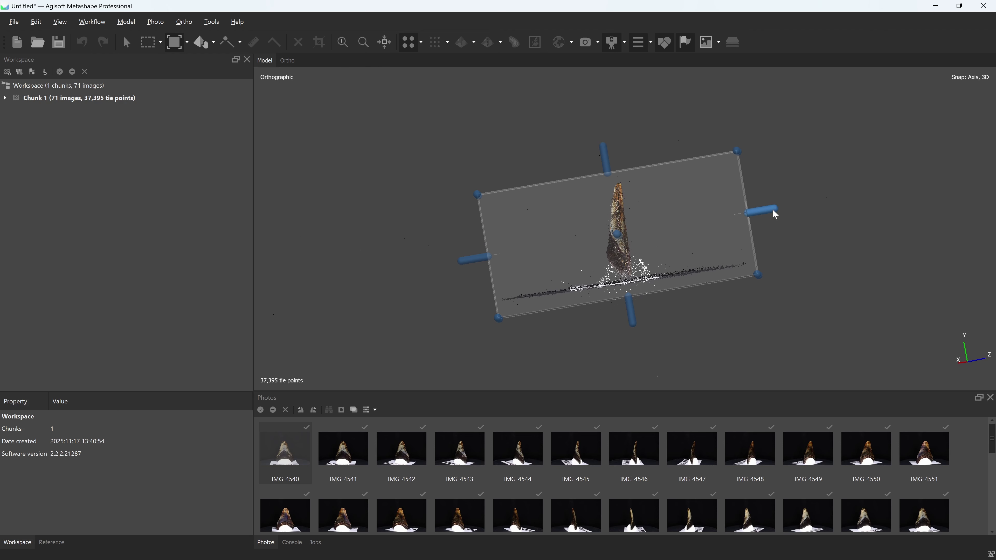
pyautogui.moveTo(752, 212); pyautogui.dragTo(678, 223)
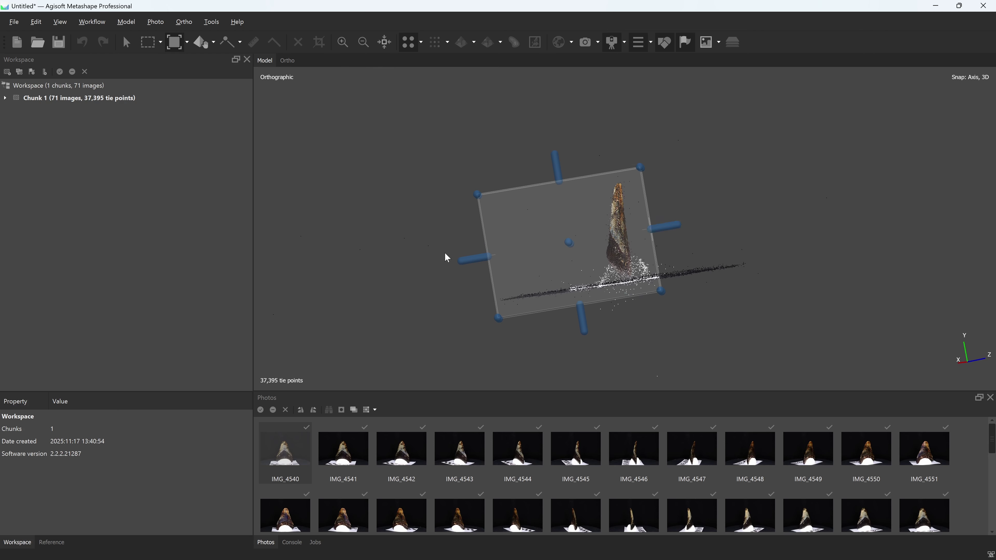
pyautogui.moveTo(465, 263); pyautogui.dragTo(545, 252)
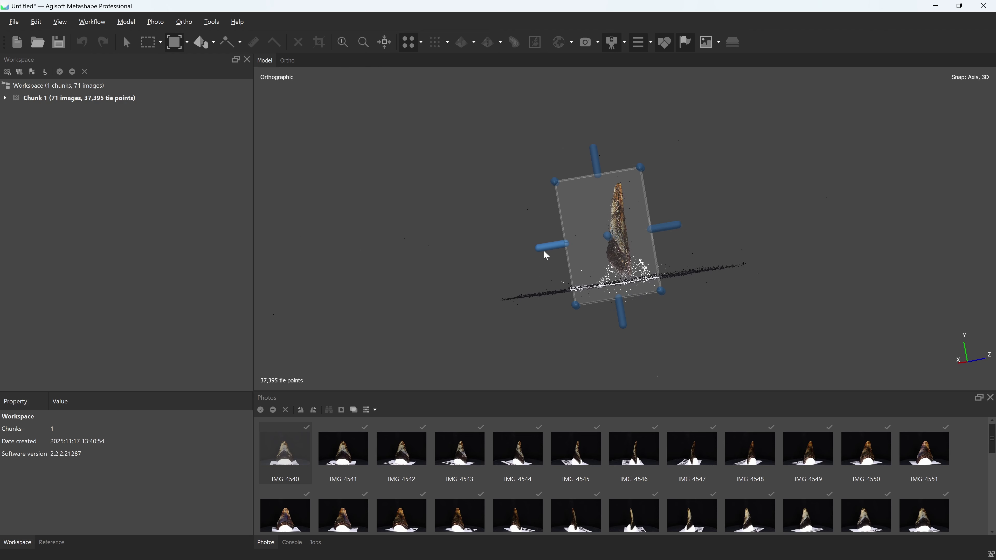
pyautogui.click(127, 42)
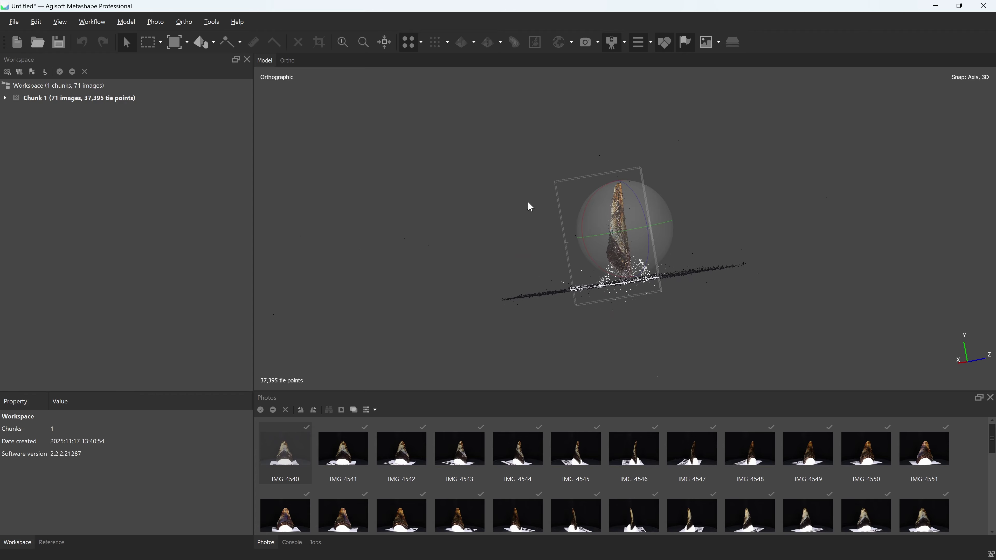
# - Return to the perspective projection and check how the resized region encloses the object
pyautogui.moveTo(605, 223); pyautogui.dragTo(648, 265)
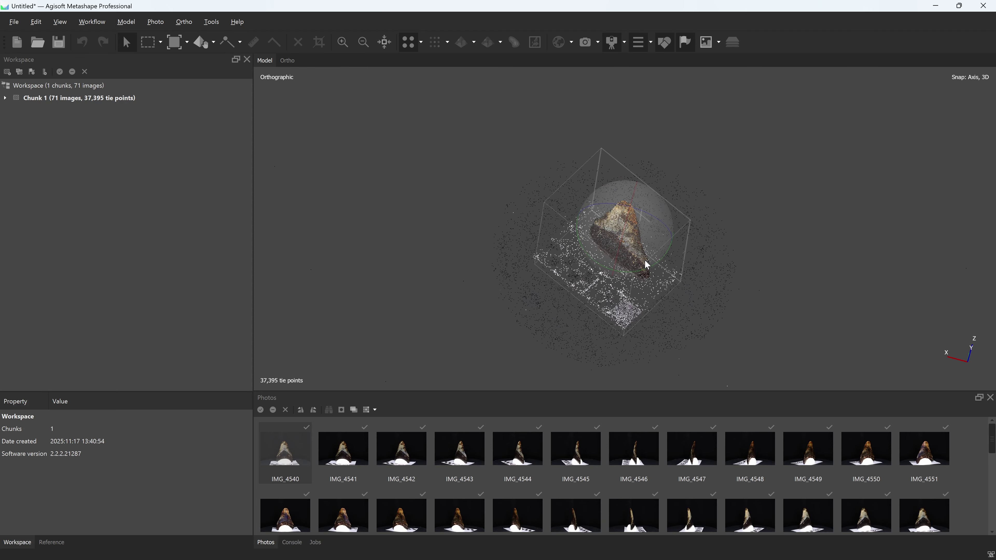
pyautogui.press('5')
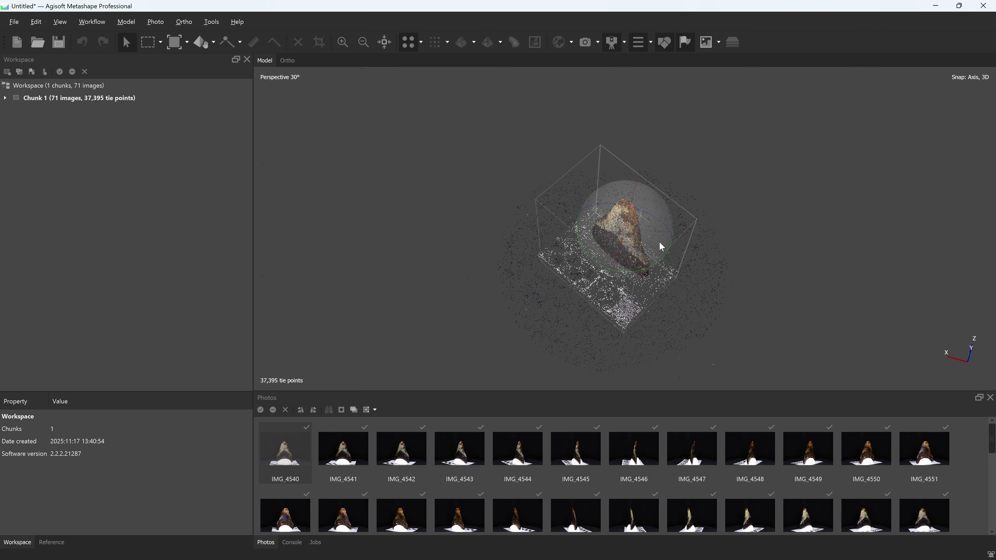
pyautogui.moveTo(659, 243); pyautogui.dragTo(618, 214)
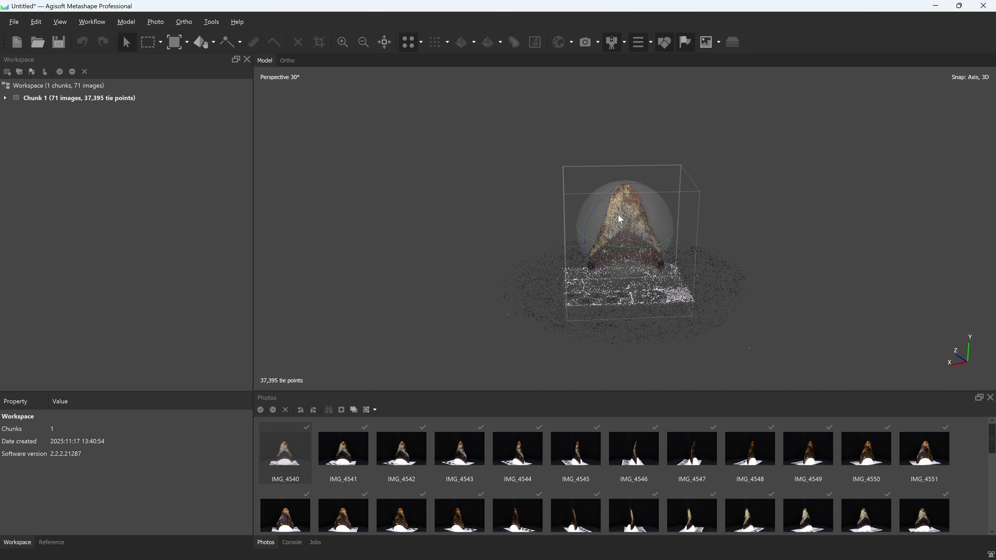
# - Build a point cloud from depth maps at High quality with Mild depth filtering, calculating point colors and point confidence
pyautogui.click(93, 22)
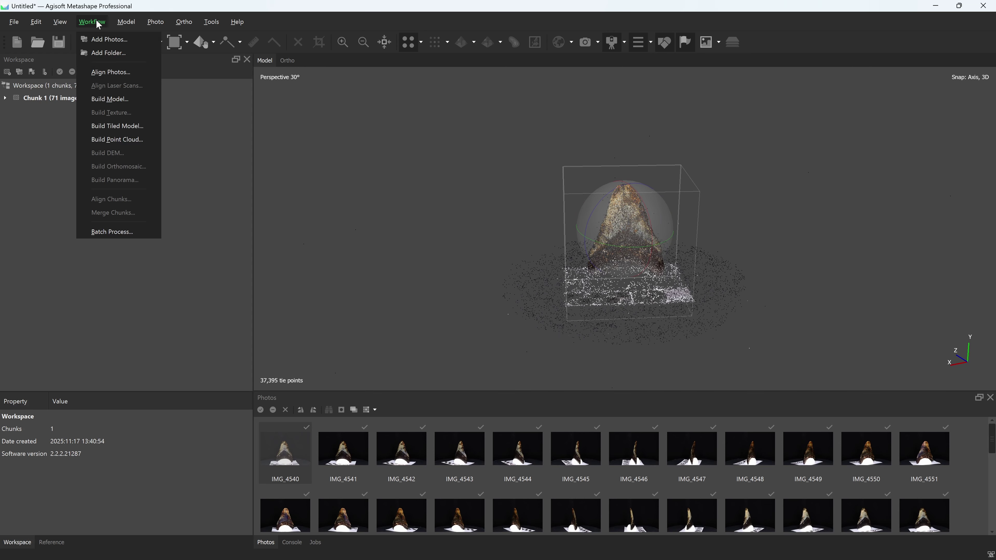
pyautogui.click(120, 140)
pyautogui.click(404, 296)
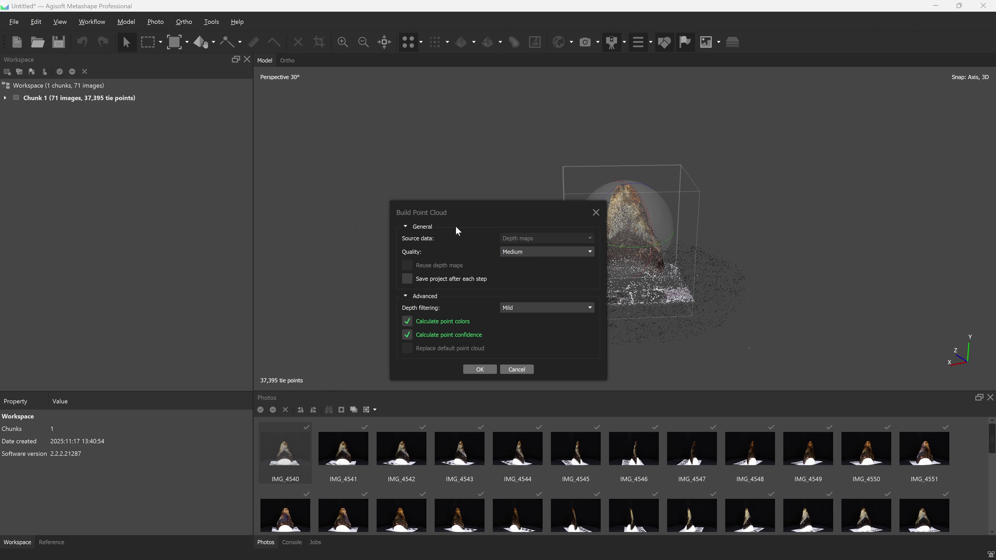
pyautogui.moveTo(462, 212); pyautogui.dragTo(414, 145)
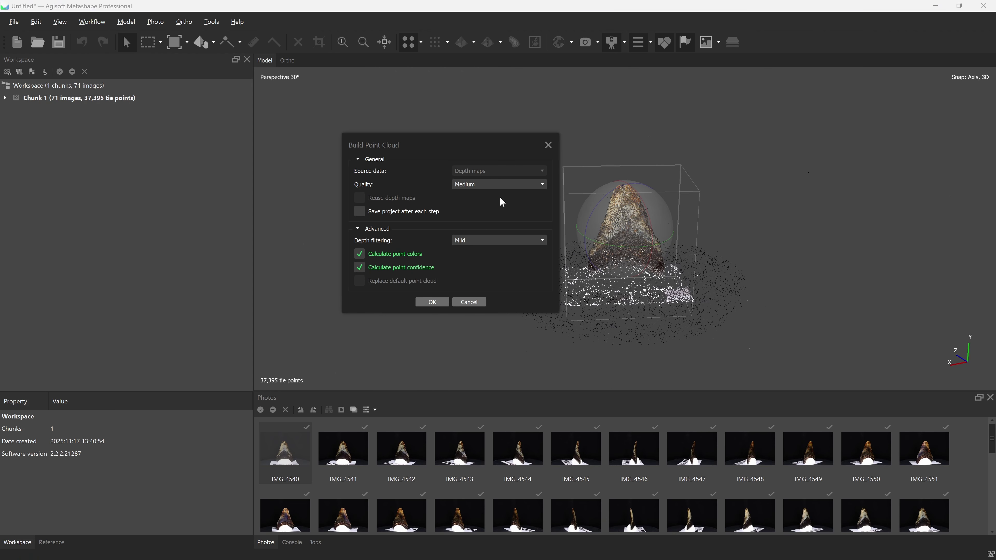
pyautogui.click(497, 186)
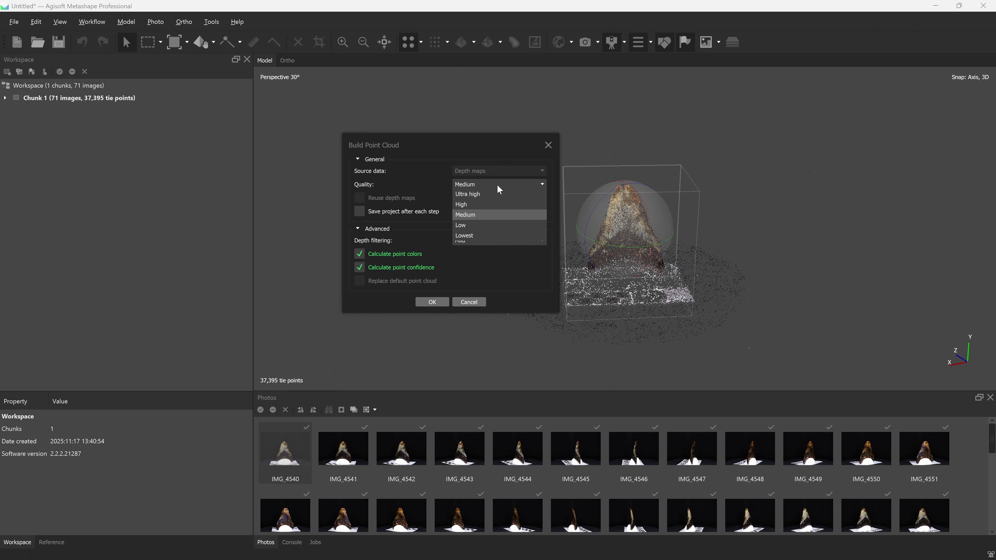
pyautogui.click(494, 204)
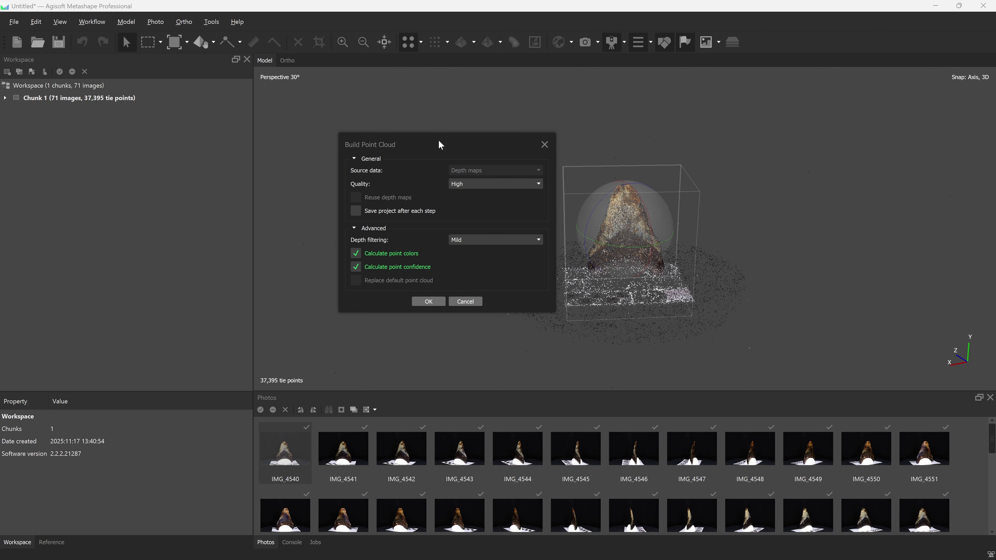
pyautogui.moveTo(444, 145); pyautogui.dragTo(437, 142)
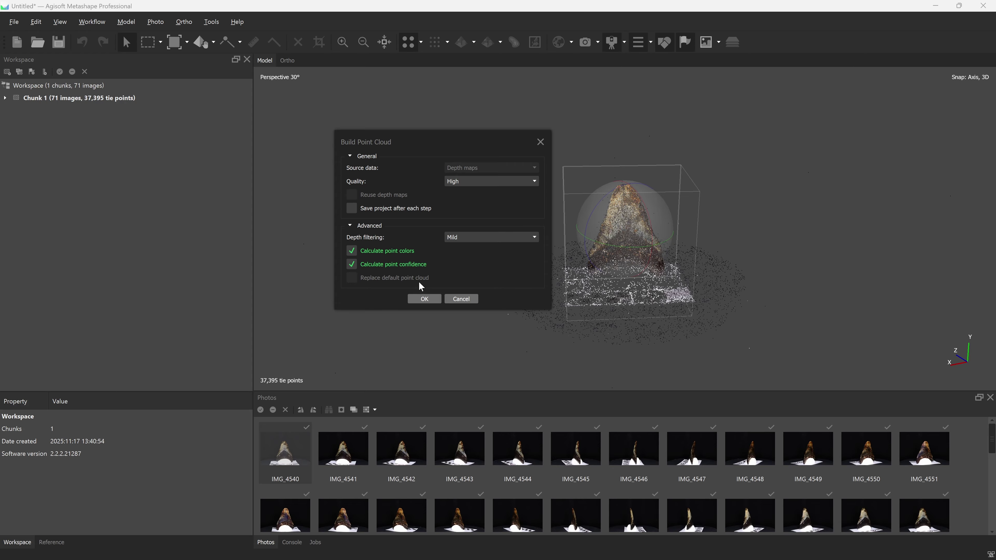
pyautogui.click(431, 303)
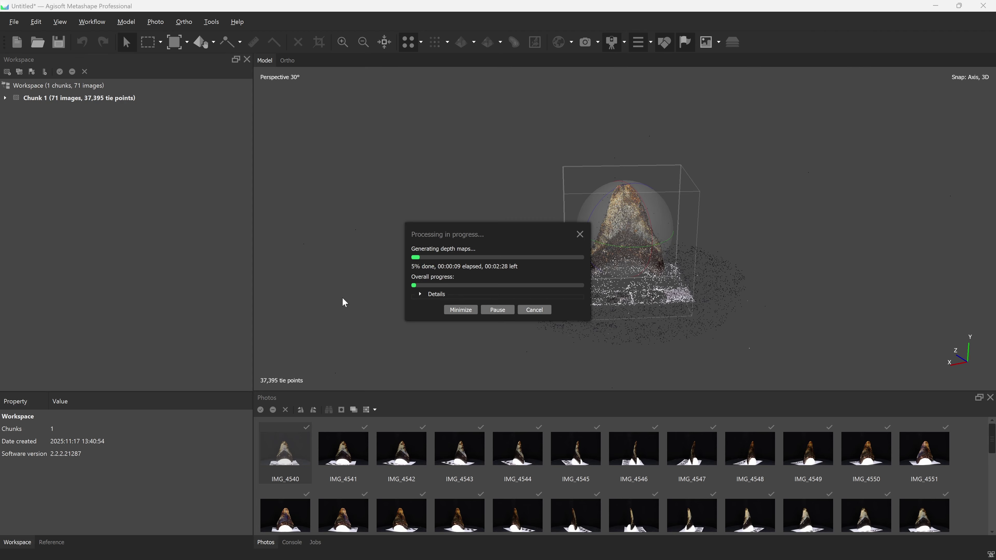
# - Display the point cloud as solid and inspect the object's surface density up close and from different sides
pyautogui.click(434, 46)
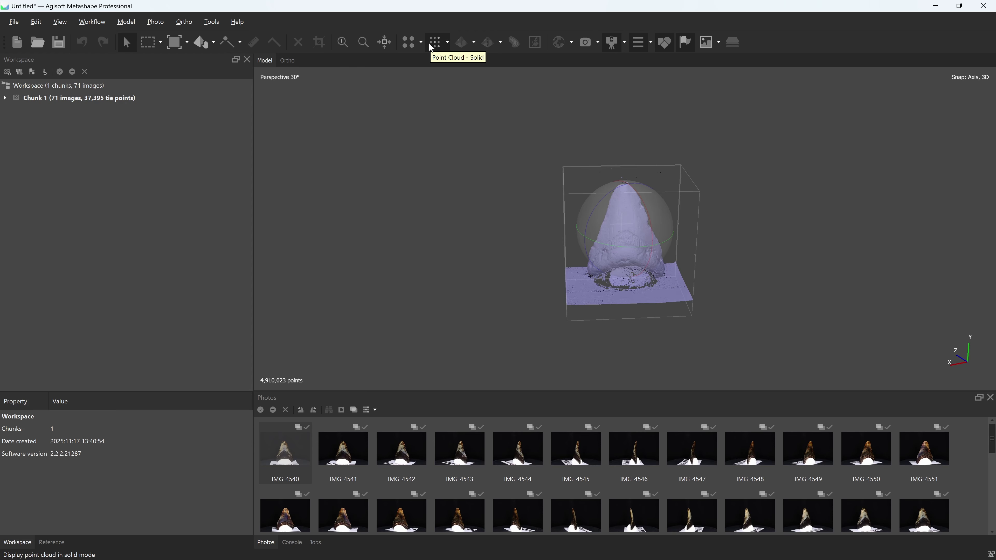
pyautogui.moveTo(640, 250); pyautogui.dragTo(613, 227)
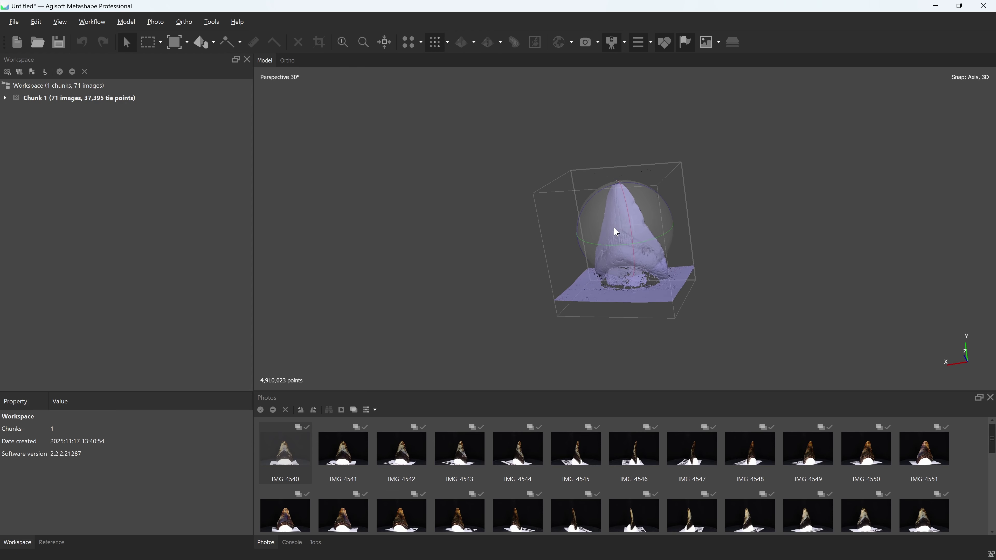
pyautogui.scroll(5, 622, 224)
pyautogui.scroll(4, 624, 229)
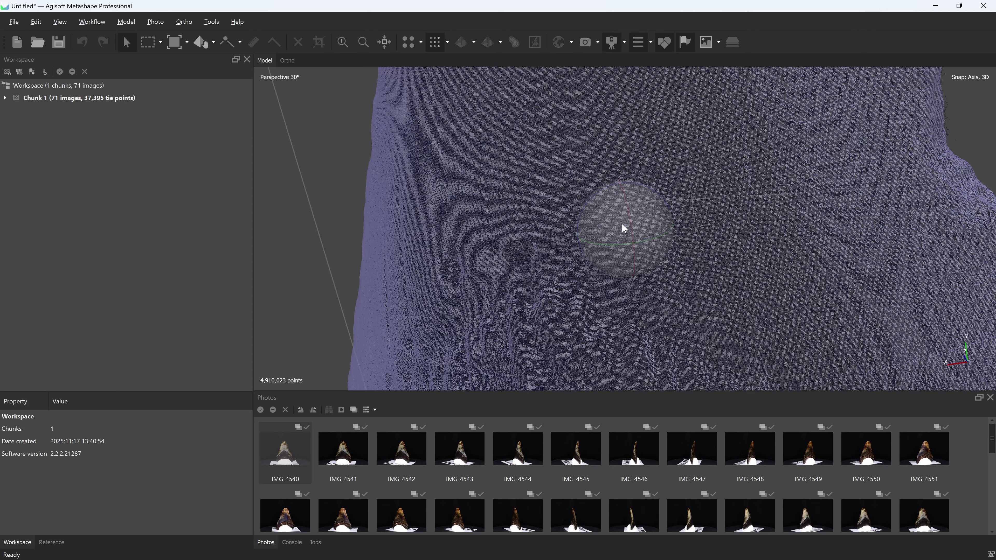
pyautogui.scroll(-4, 624, 229)
pyautogui.scroll(-5, 623, 226)
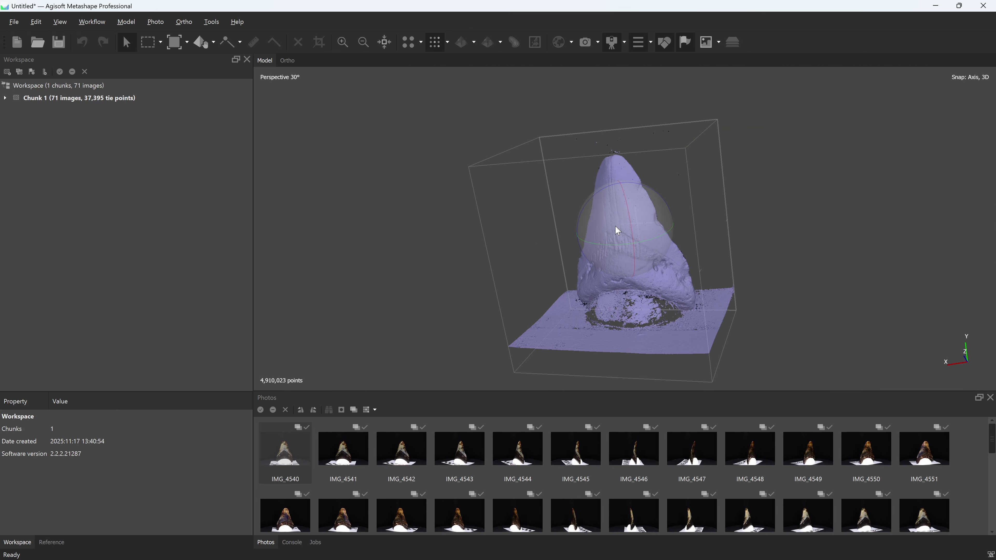
pyautogui.moveTo(614, 225); pyautogui.dragTo(634, 229)
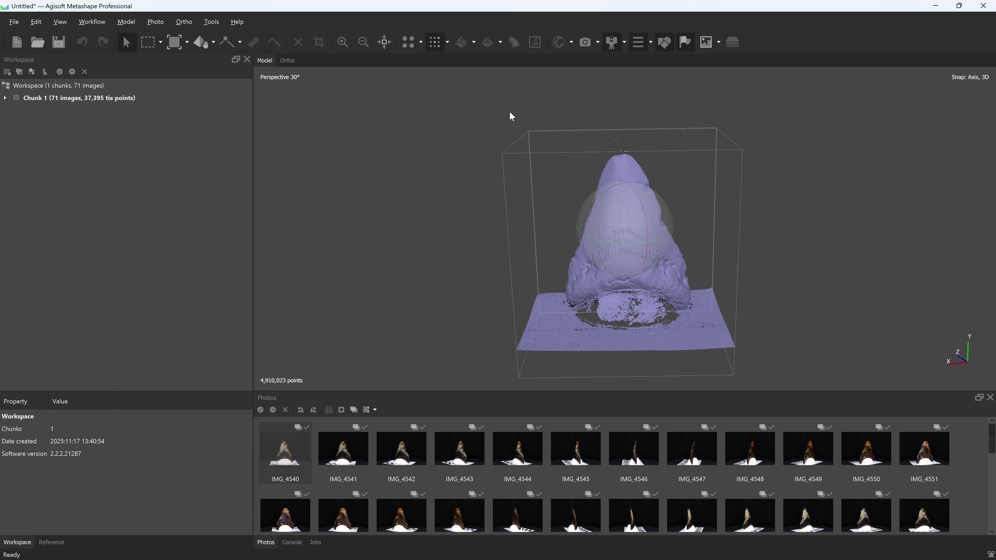
# - Display the point cloud by confidence and examine which areas around the object and base are unreliable
pyautogui.click(448, 43)
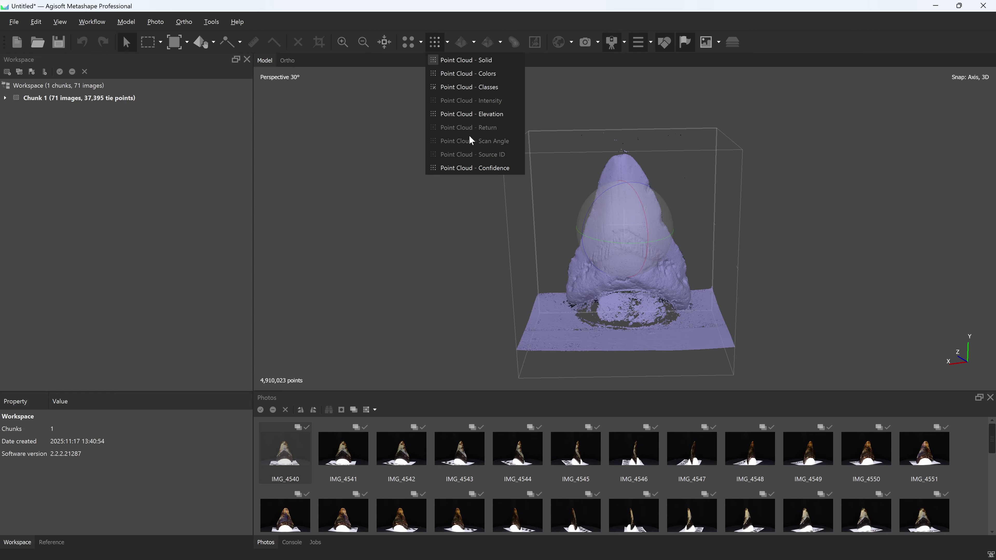
pyautogui.click(481, 171)
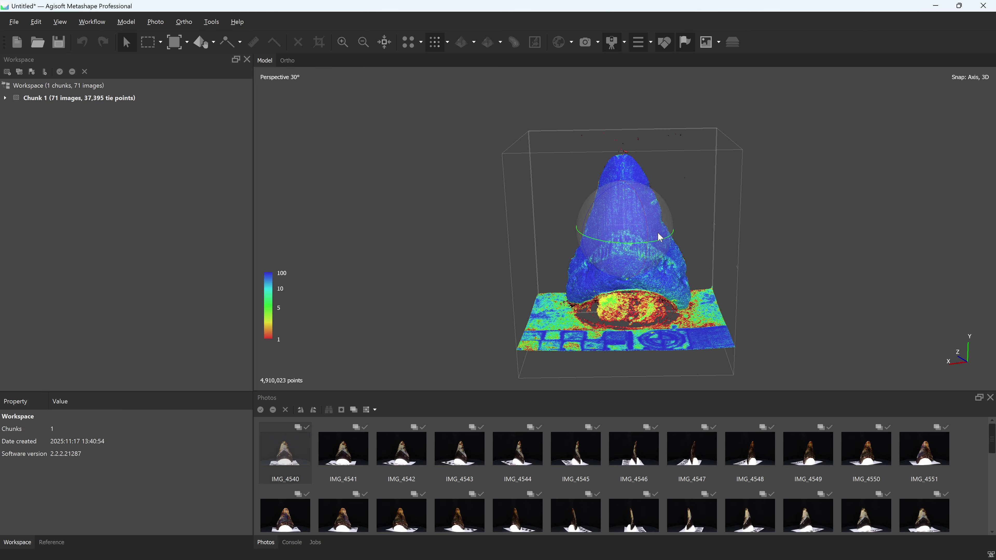
pyautogui.moveTo(656, 233)
pyautogui.mouseDown()
pyautogui.moveTo(625, 247)
pyautogui.moveTo(628, 257)
pyautogui.moveTo(640, 225)
pyautogui.moveTo(613, 231)
pyautogui.moveTo(643, 226)
pyautogui.mouseUp()
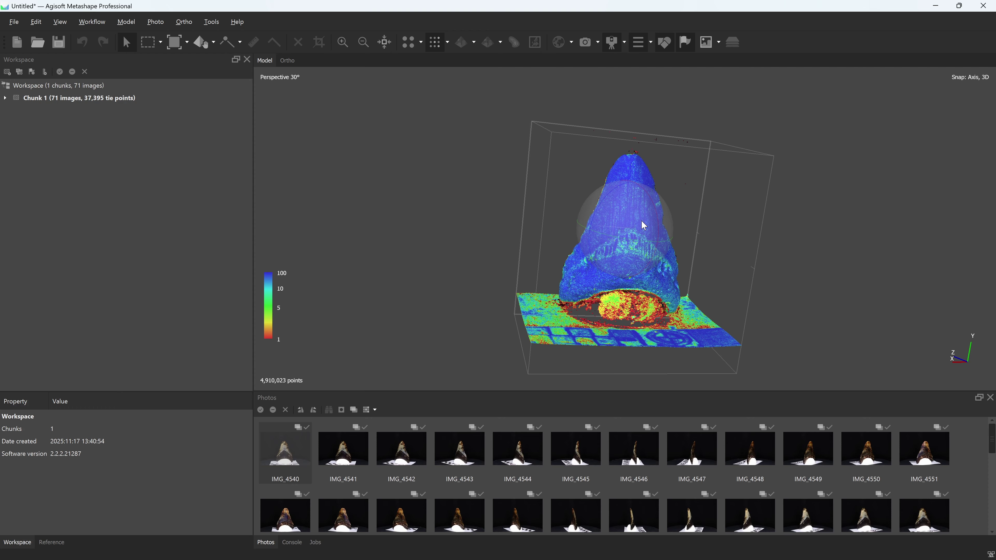
# - Filter the point cloud by confidence with a lowered maximum so only the low-confidence points are shown
pyautogui.click(211, 22)
pyautogui.moveTo(249, 65)
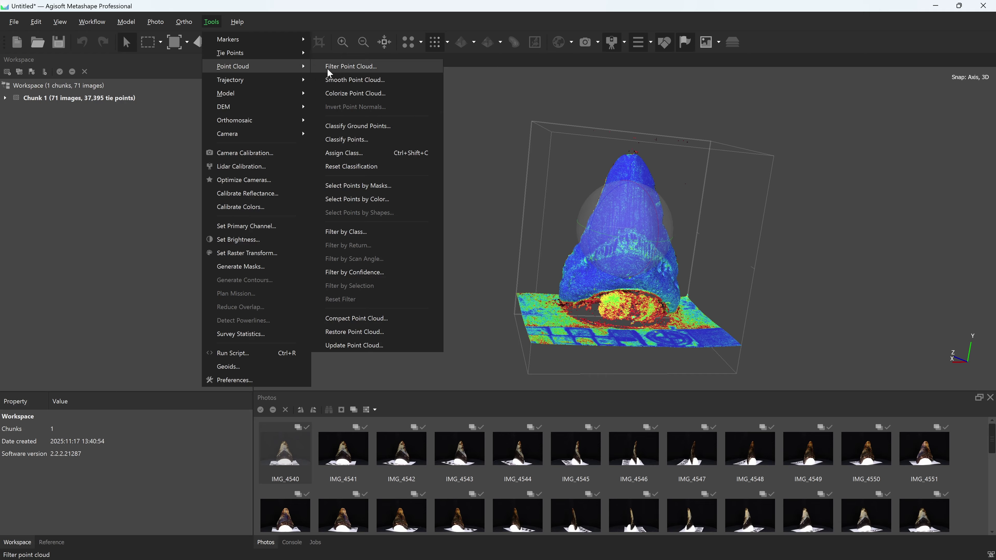
pyautogui.click(375, 275)
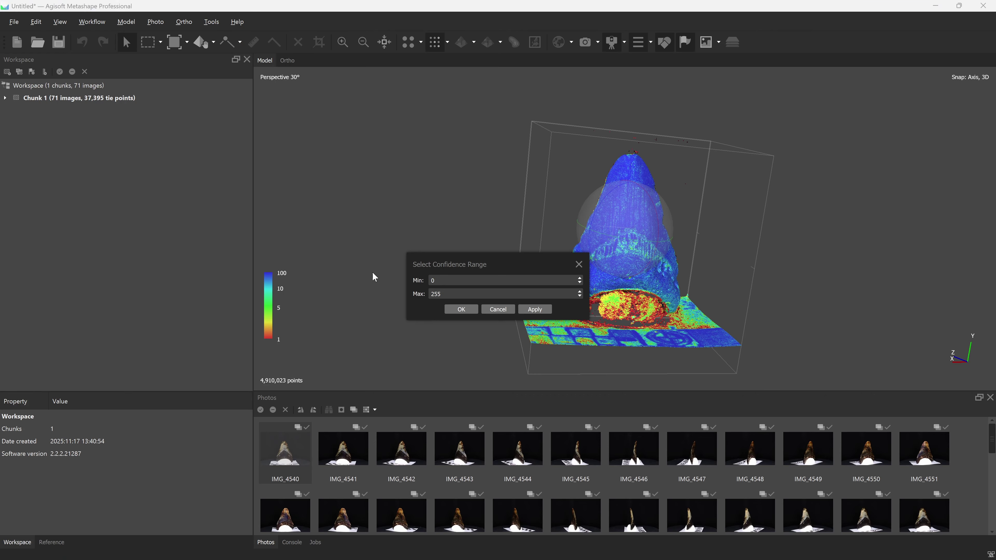
pyautogui.moveTo(456, 294); pyautogui.dragTo(416, 294)
pyautogui.click(462, 309)
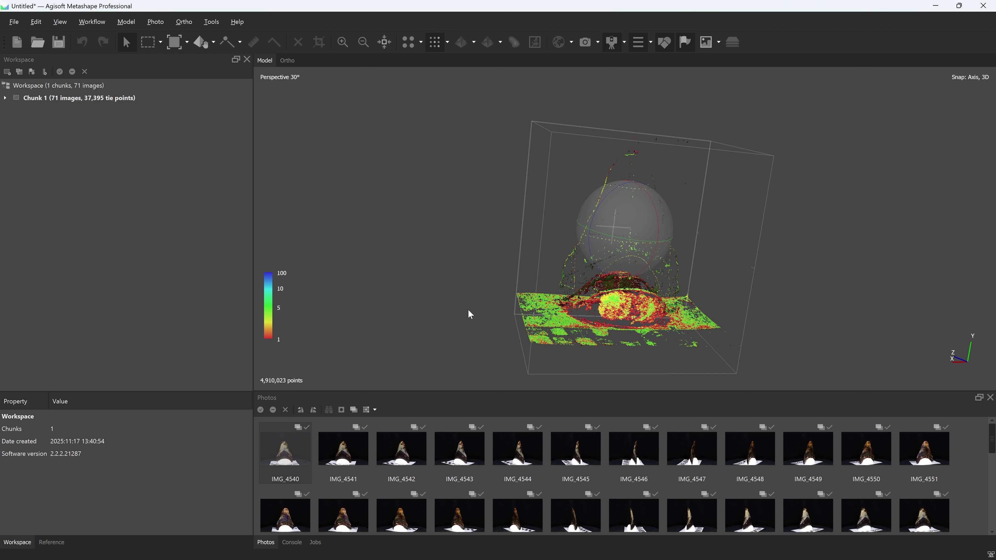
# - Select all displayed low-confidence points with a free-form outline and delete them
pyautogui.click(161, 41)
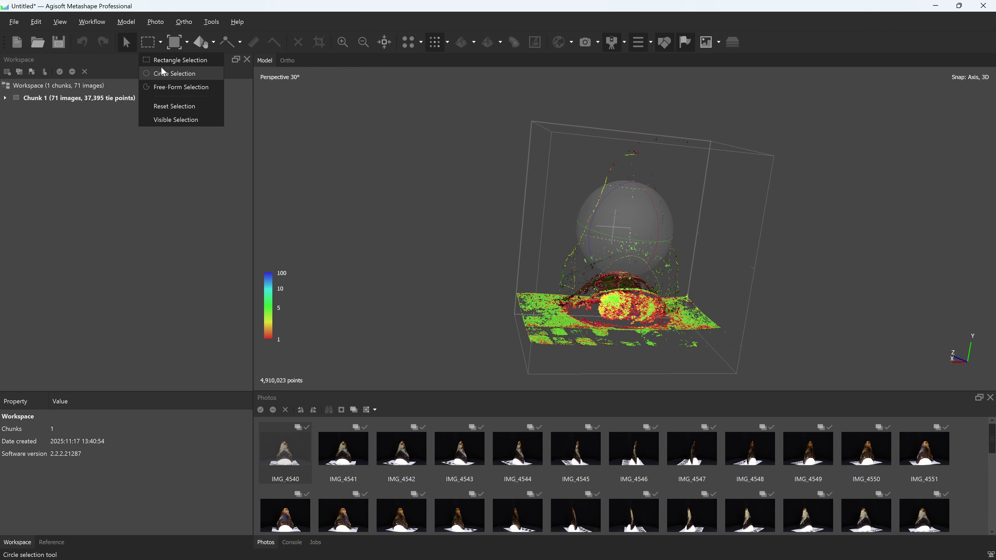
pyautogui.click(165, 86)
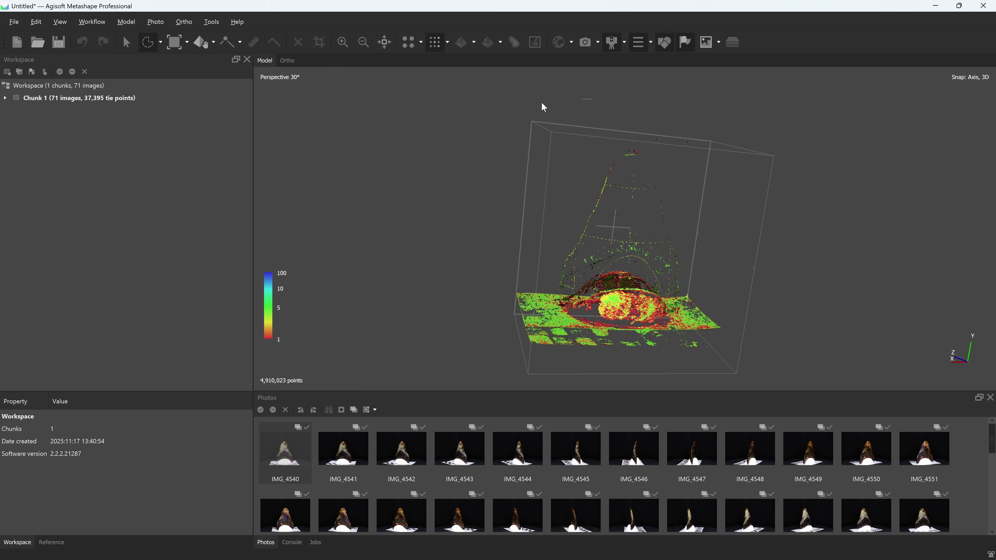
pyautogui.moveTo(542, 104)
pyautogui.mouseDown()
pyautogui.moveTo(427, 309)
pyautogui.moveTo(515, 382)
pyautogui.moveTo(778, 377)
pyautogui.moveTo(822, 200)
pyautogui.moveTo(680, 94)
pyautogui.moveTo(652, 94)
pyautogui.mouseUp()
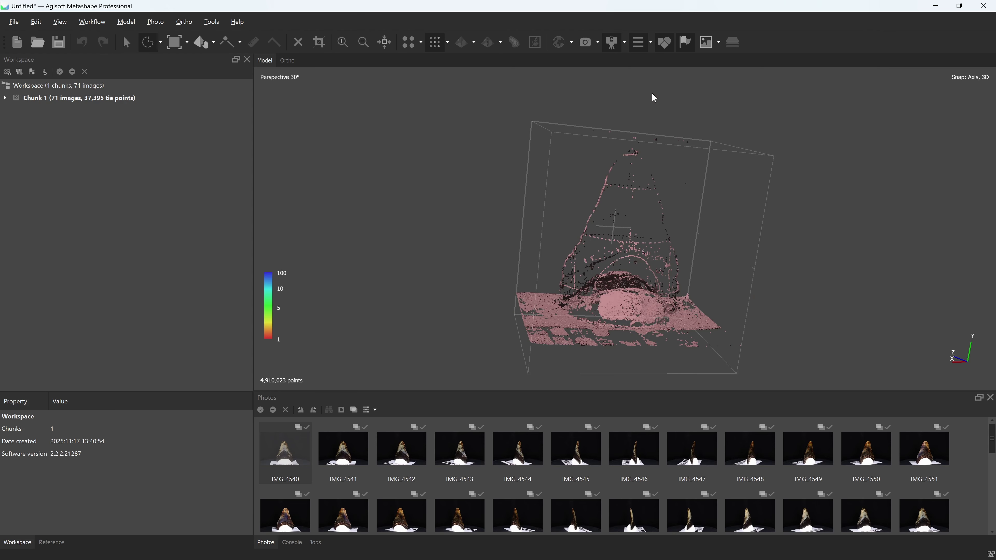
pyautogui.press('Delete')
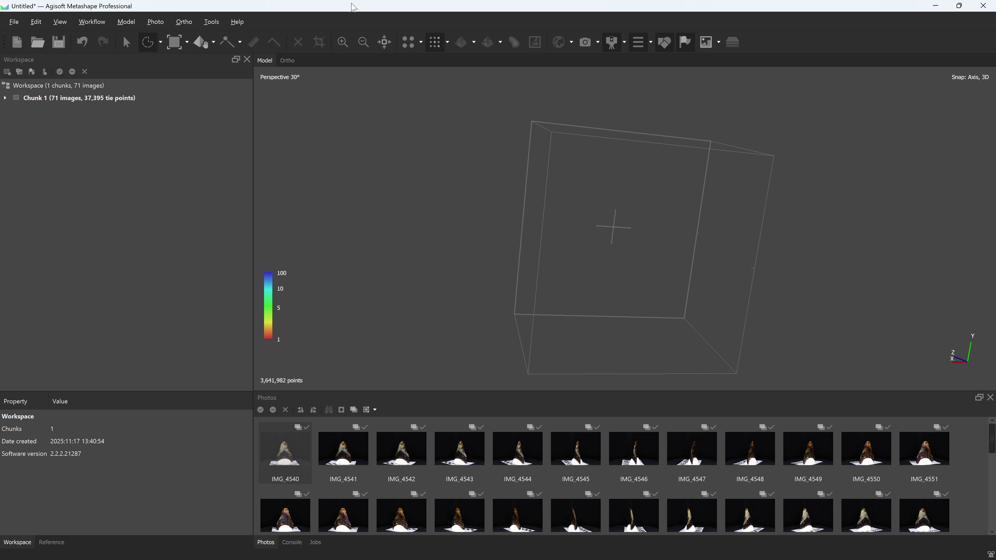
# - Set the point cloud's confidence filter range to 0–100 to bring back the remaining points
pyautogui.click(212, 22)
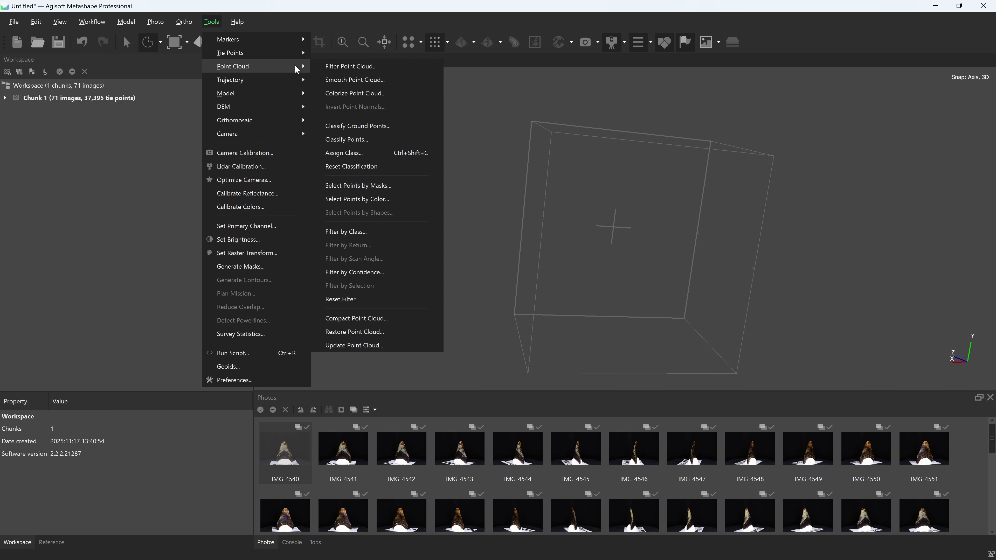
pyautogui.click(372, 272)
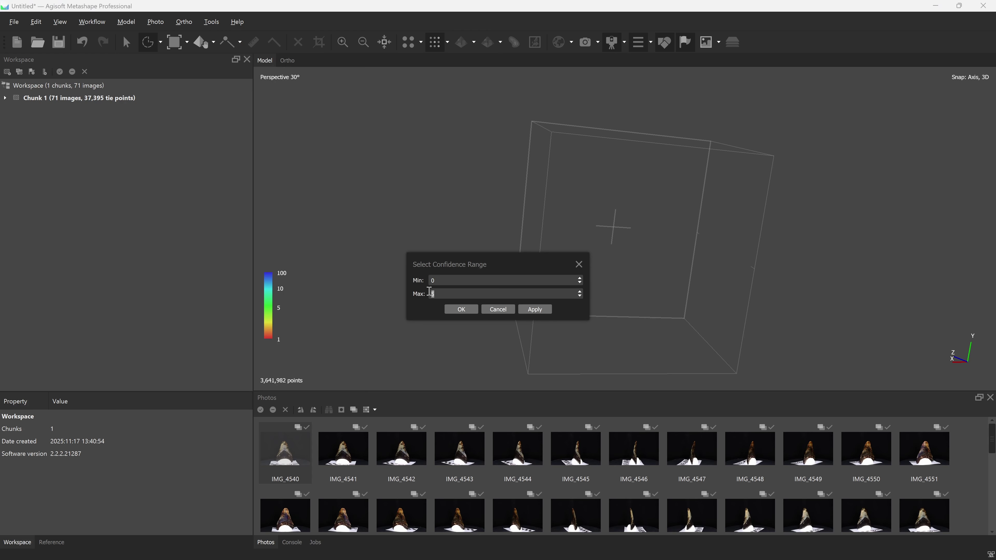
pyautogui.write('100')
pyautogui.press('Return')
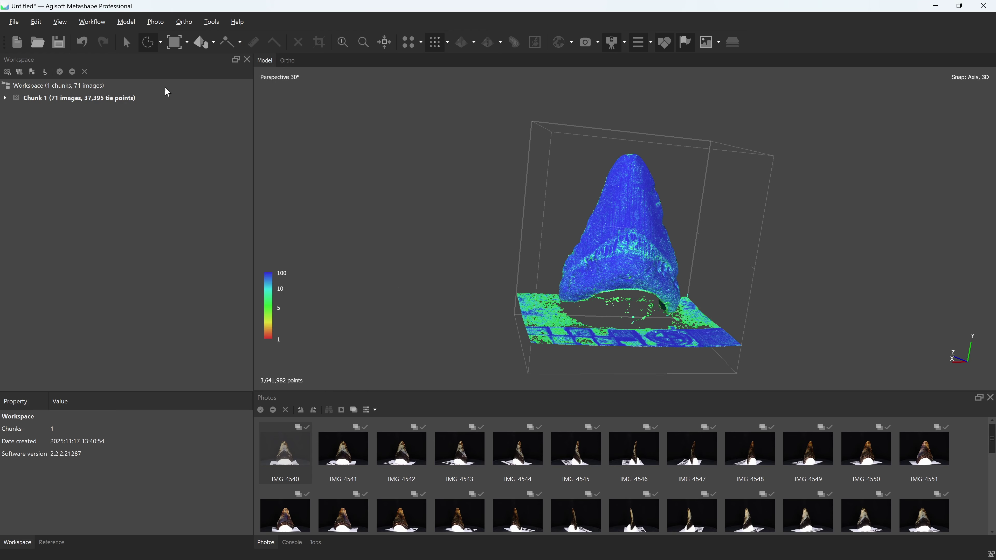
# - Build a model from the depth maps with High quality and High face count, interpolation enabled, vertex colors calculated and depth maps reused
pyautogui.click(96, 23)
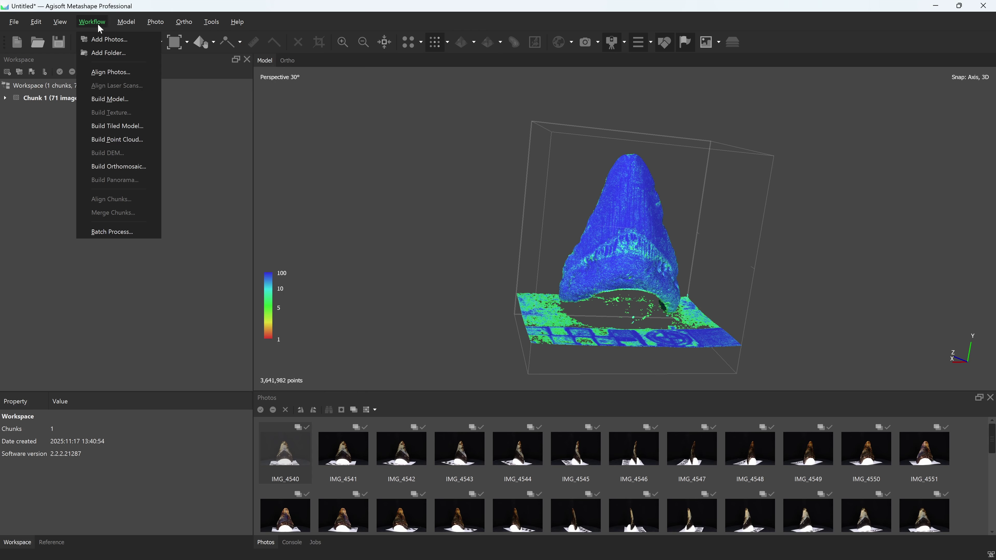
pyautogui.click(116, 96)
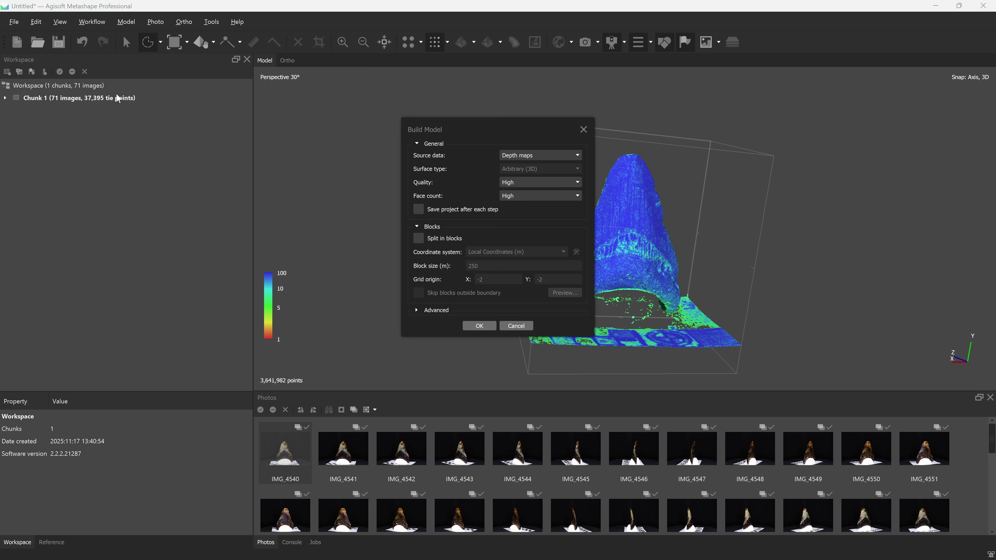
pyautogui.click(417, 310)
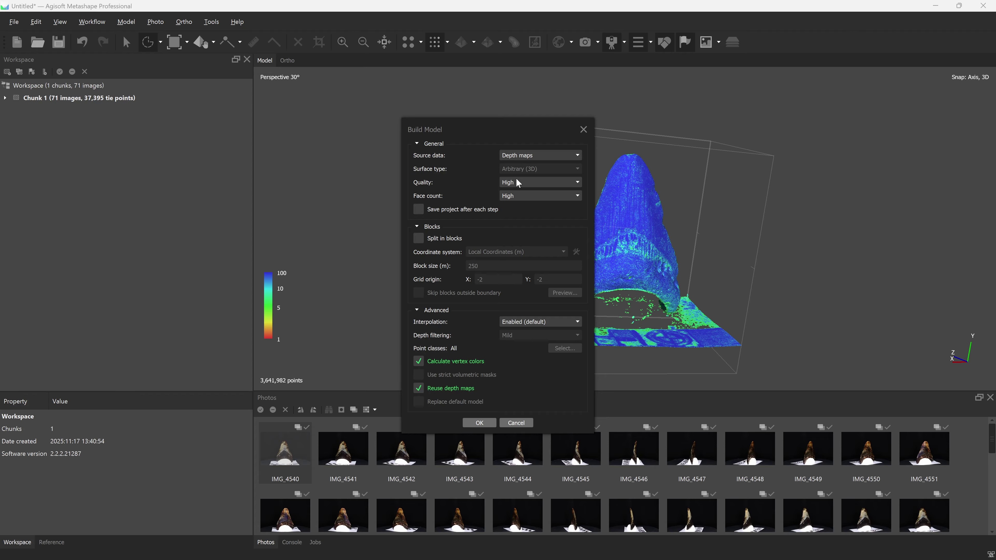
pyautogui.click(523, 195)
pyautogui.click(524, 218)
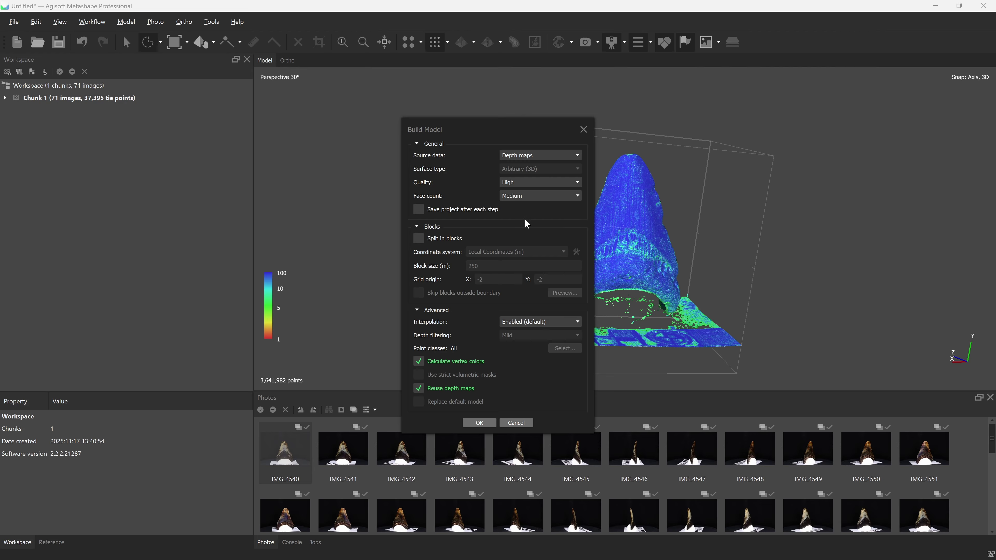
pyautogui.click(522, 193)
pyautogui.click(522, 204)
pyautogui.click(479, 423)
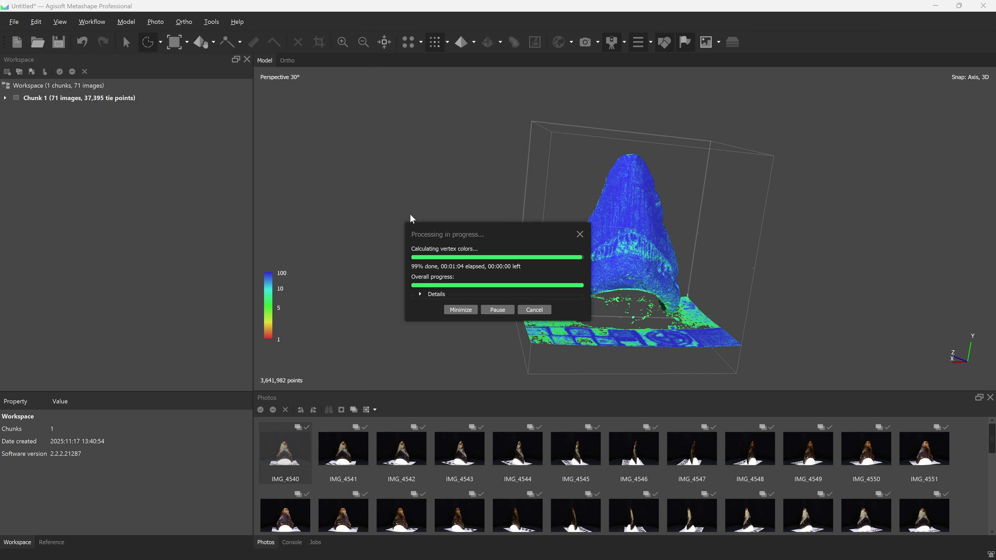
# - Display the built model as solid and inspect its surface detail up close and from another side
pyautogui.click(473, 42)
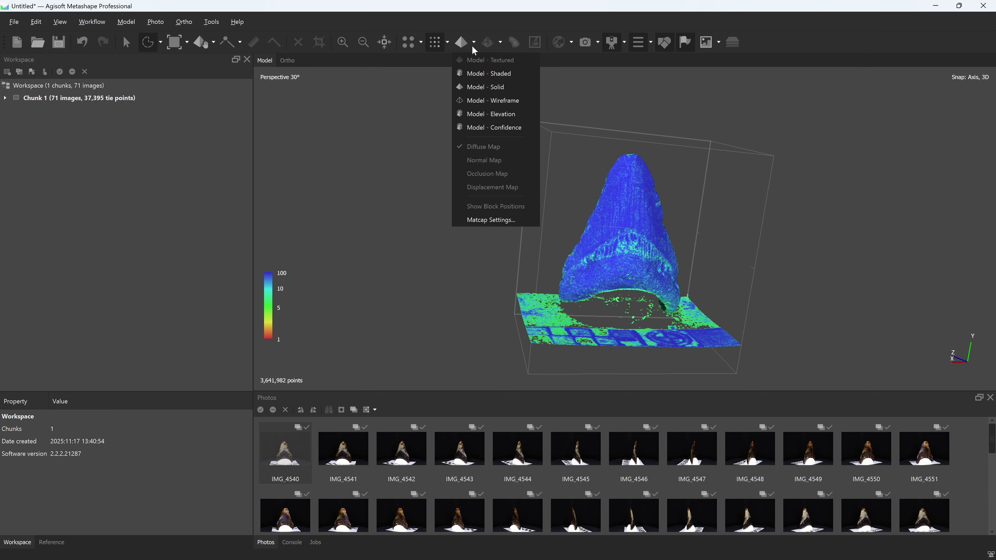
pyautogui.click(488, 87)
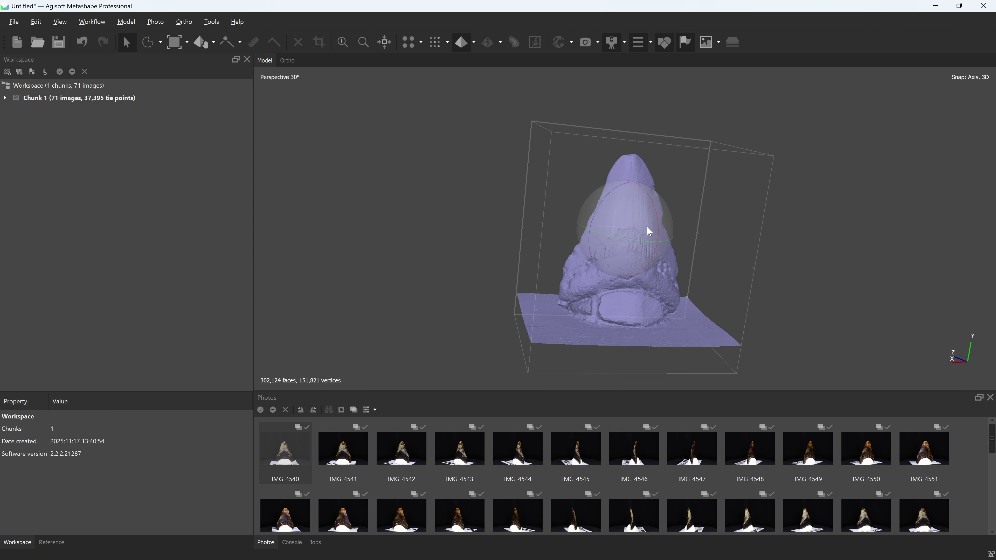
pyautogui.moveTo(646, 225); pyautogui.dragTo(624, 231)
pyautogui.scroll(5, 615, 227)
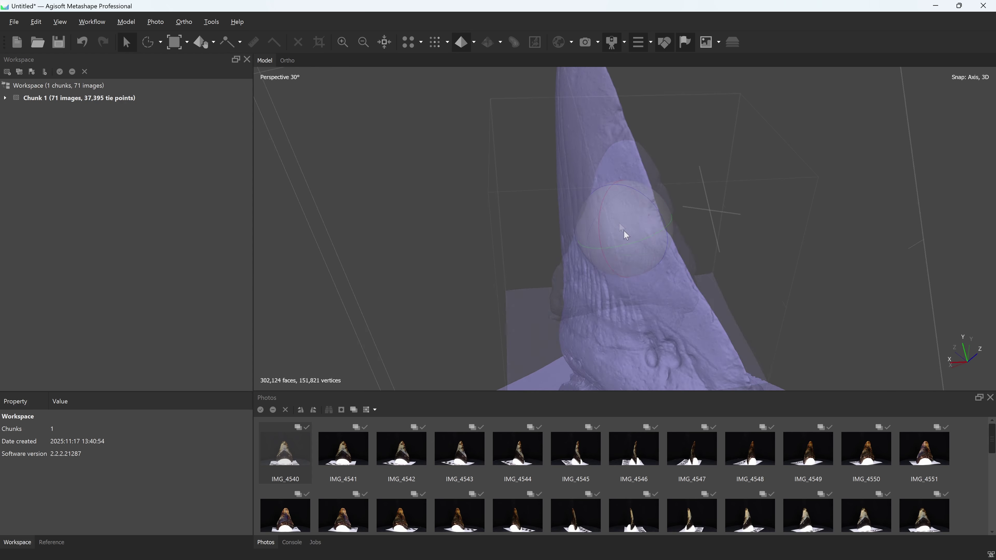
pyautogui.scroll(-6, 625, 225)
# - Build a diffuse map texture from the images with Generic mapping, Mosaic blending, size 4096 and one page, leaving hole filling and ghosting filter off
pyautogui.click(93, 23)
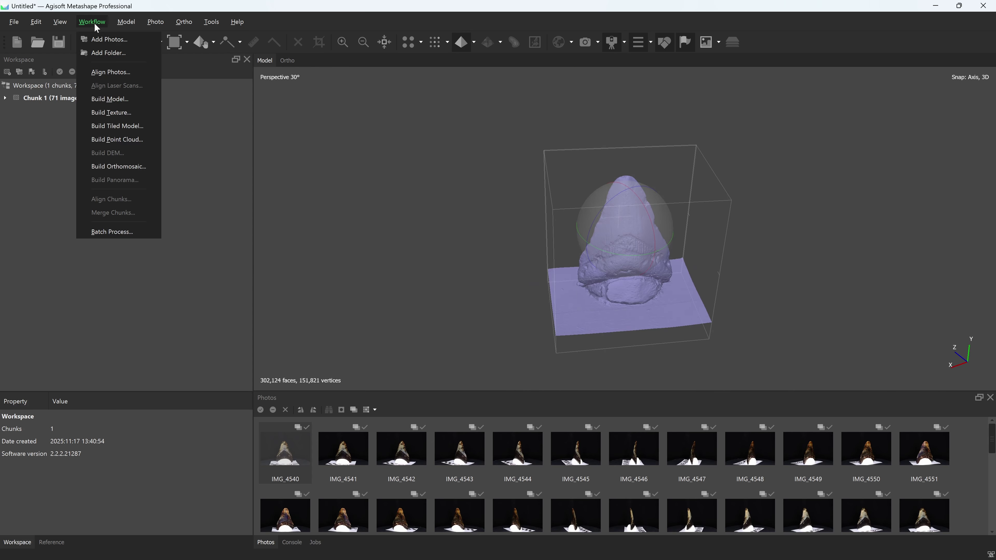
pyautogui.click(125, 113)
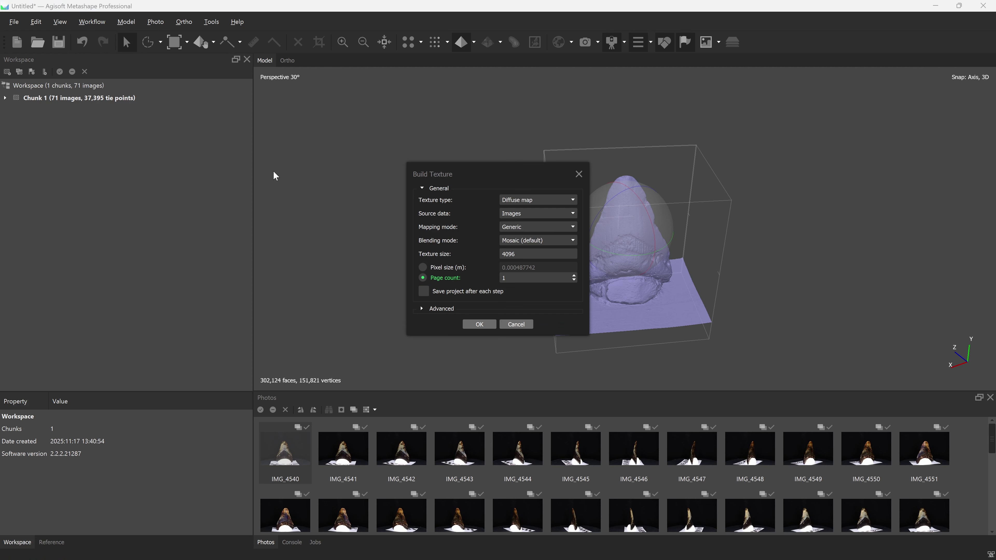
pyautogui.click(421, 309)
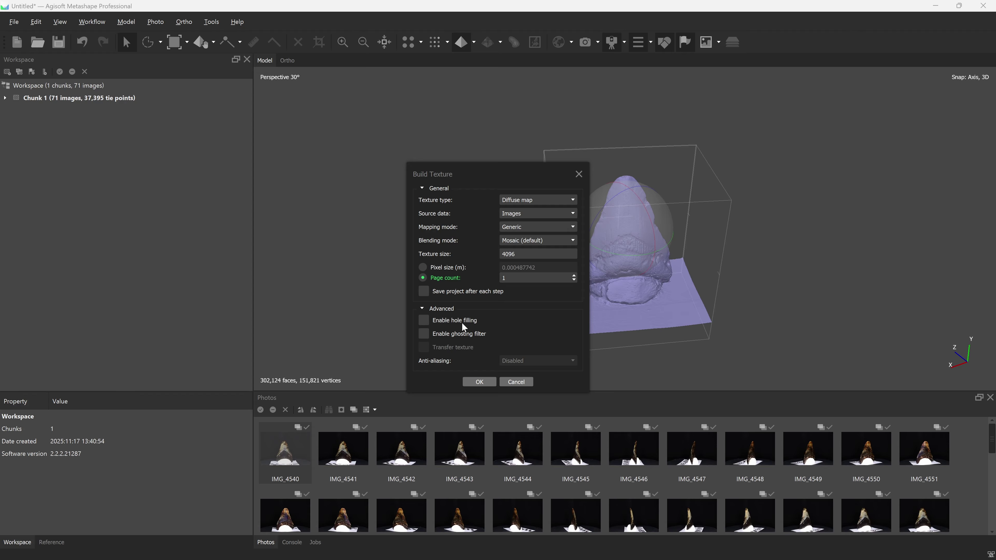
pyautogui.click(485, 382)
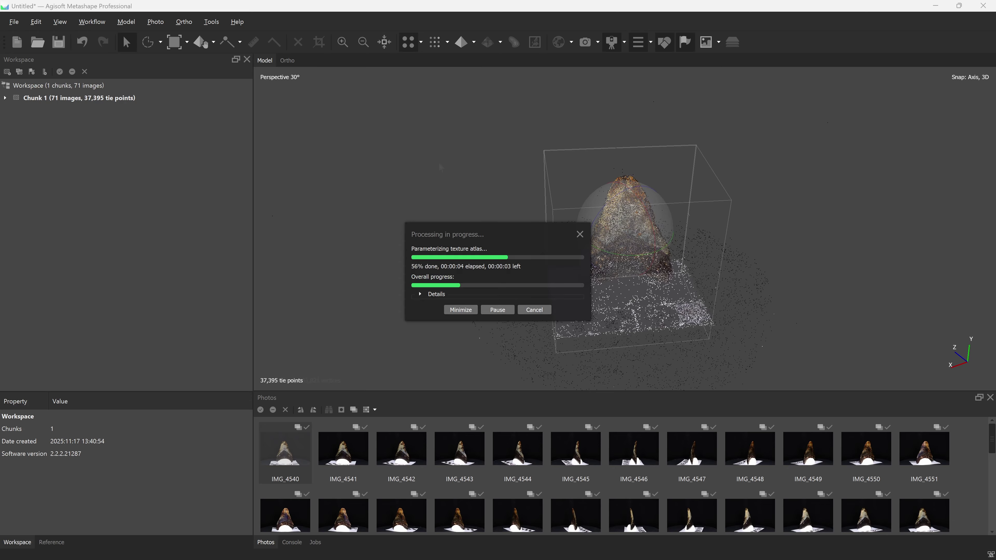
# - Display the model as textured and inspect the tooth and its support up close and from several angles
pyautogui.click(474, 42)
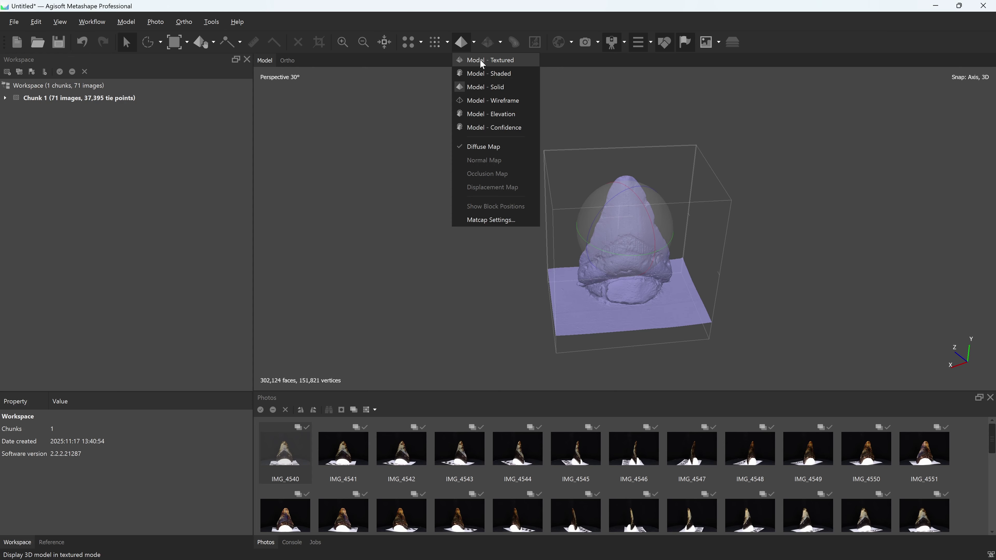
pyautogui.click(482, 62)
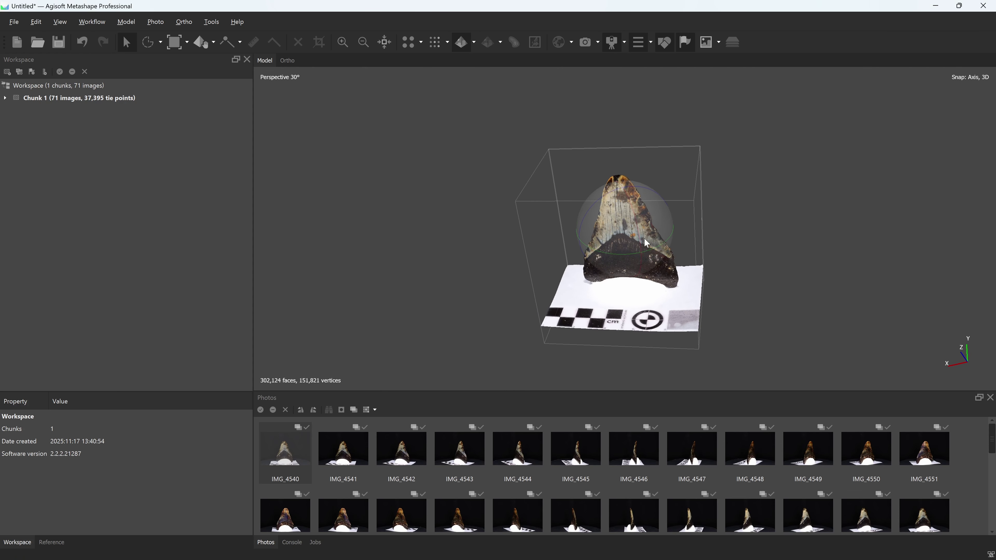
pyautogui.scroll(6, 648, 233)
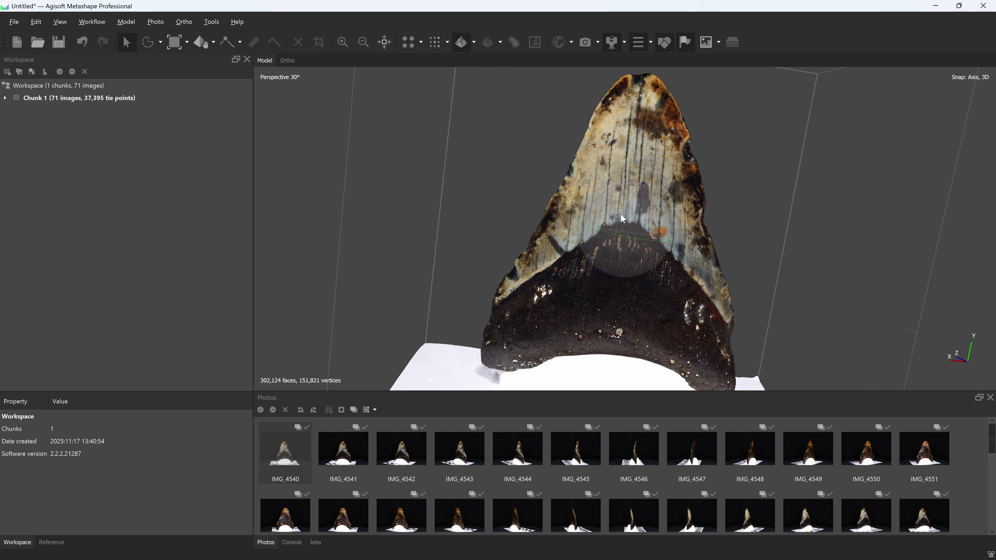
pyautogui.scroll(-5, 619, 213)
pyautogui.moveTo(631, 223)
pyautogui.mouseDown()
pyautogui.moveTo(619, 228)
pyautogui.moveTo(626, 211)
pyautogui.mouseUp()
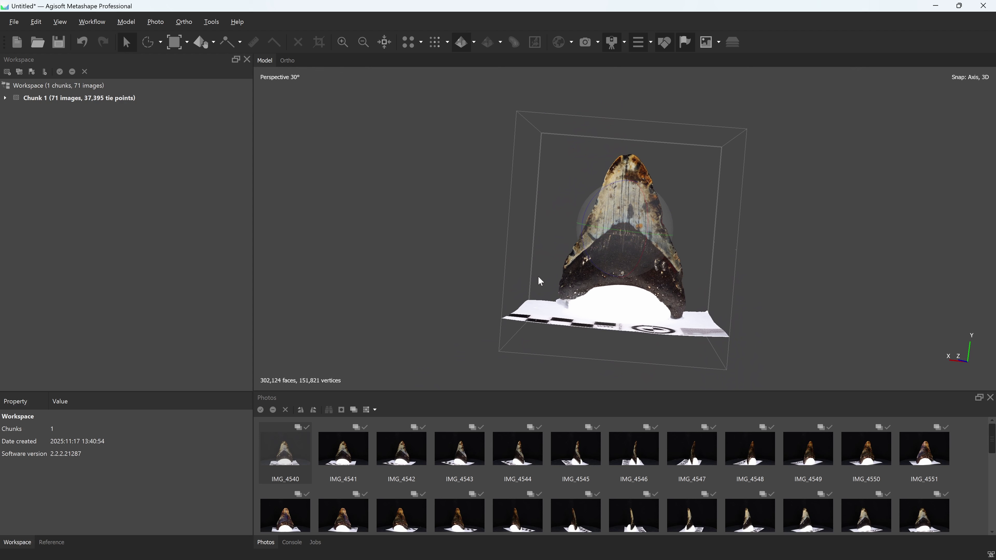
pyautogui.moveTo(611, 197); pyautogui.dragTo(607, 206)
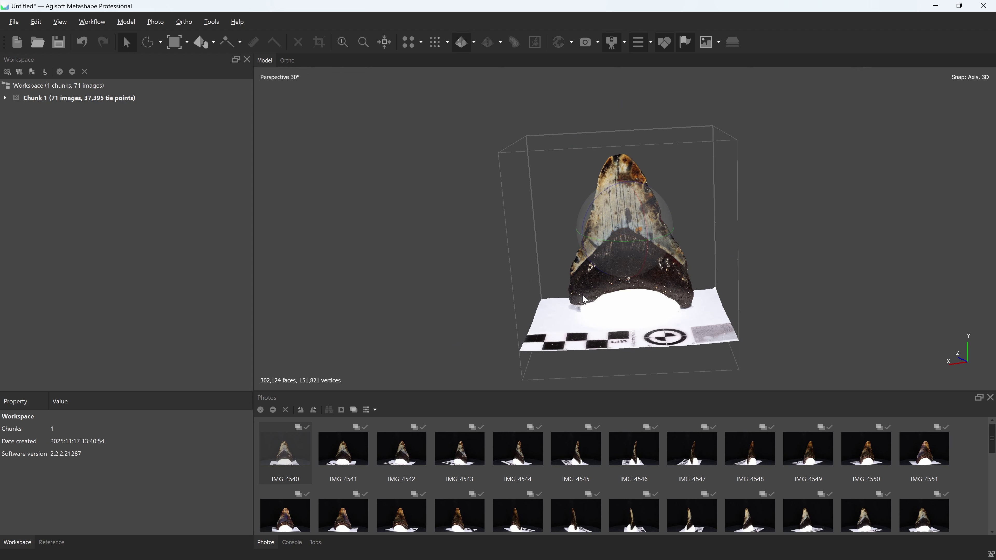
pyautogui.moveTo(625, 214); pyautogui.dragTo(659, 227)
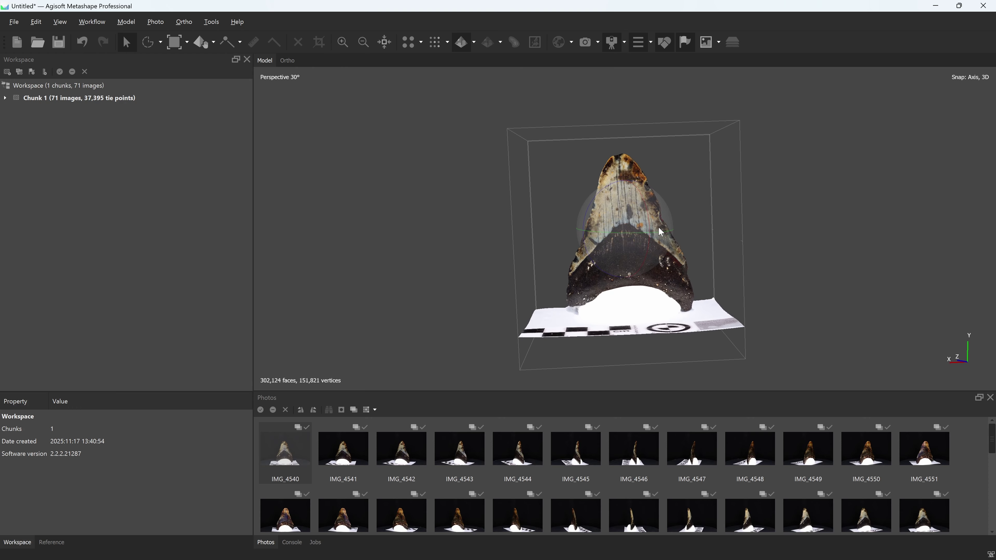
# - Outline the white support and paper directly beneath the tooth with a free-form selection and delete those faces
pyautogui.click(161, 41)
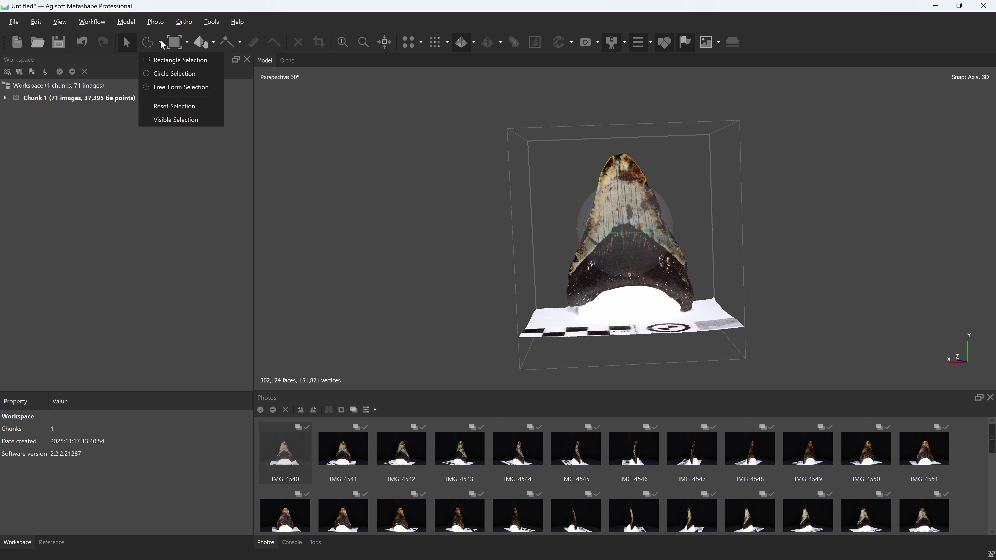
pyautogui.click(172, 87)
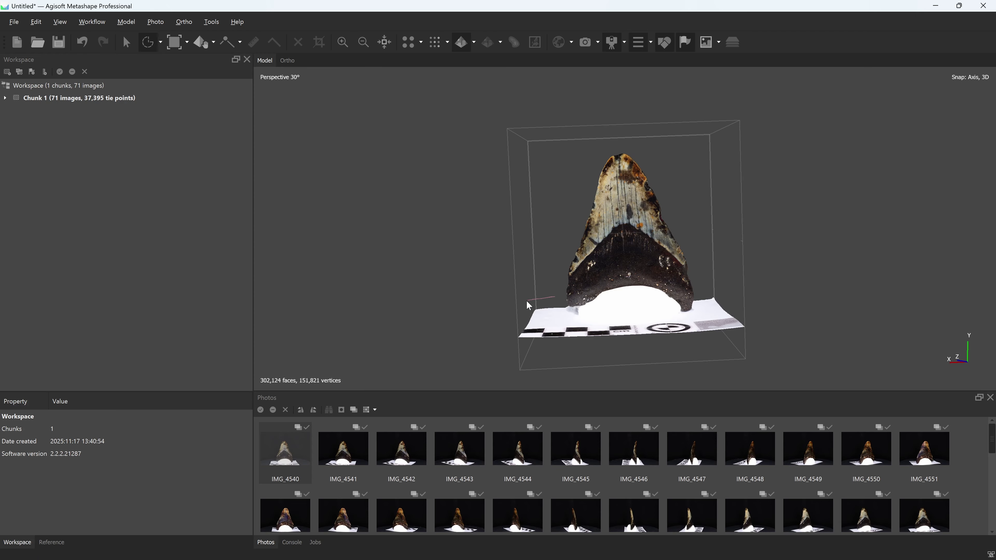
pyautogui.moveTo(527, 300)
pyautogui.mouseDown()
pyautogui.moveTo(533, 319)
pyautogui.moveTo(623, 325)
pyautogui.moveTo(727, 305)
pyautogui.moveTo(624, 275)
pyautogui.moveTo(565, 298)
pyautogui.mouseUp()
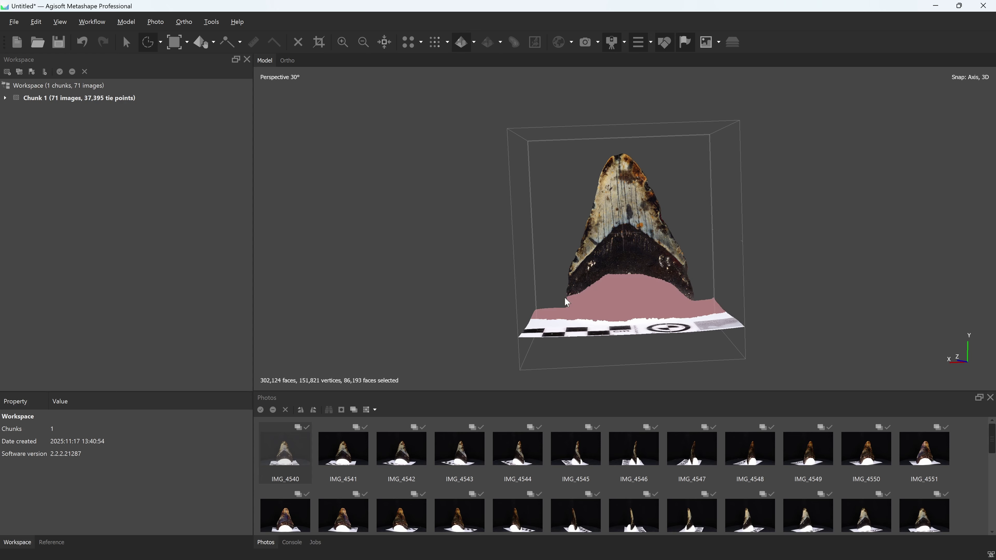
pyautogui.press('Delete')
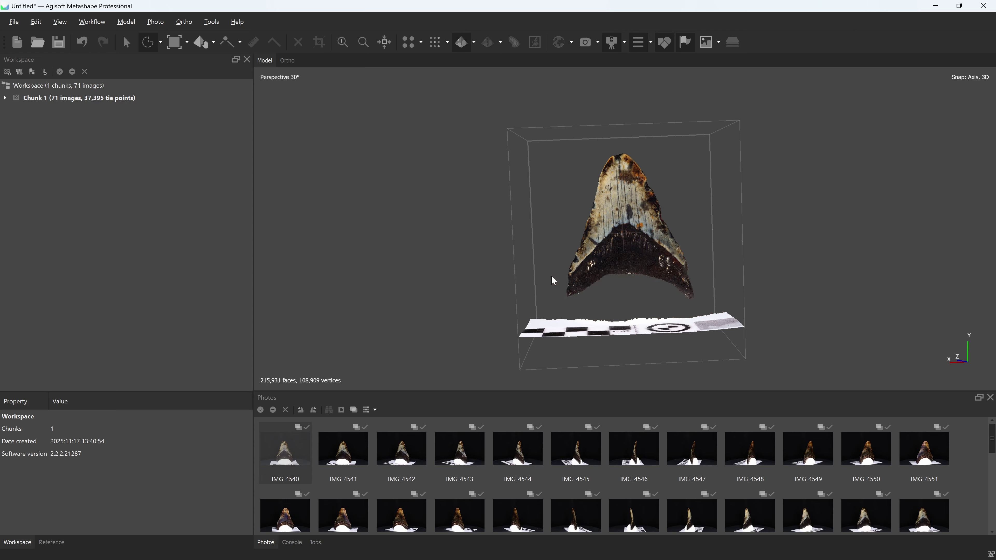
# - Delete the leftover white fragment beneath the tooth from the opposite side with a free-form selection, and return to the navigation tool
pyautogui.click(127, 42)
pyautogui.moveTo(668, 226); pyautogui.dragTo(576, 235)
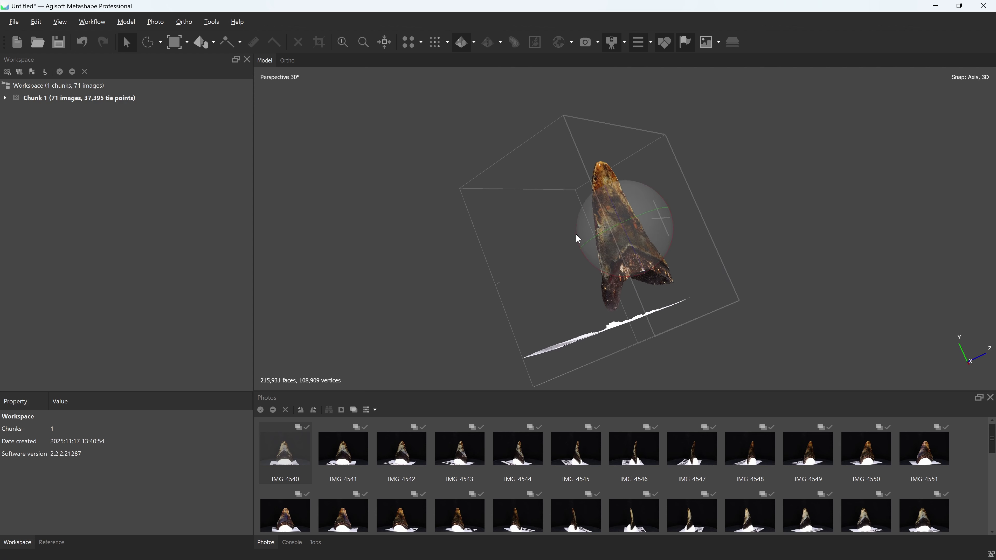
pyautogui.moveTo(661, 222); pyautogui.dragTo(664, 245)
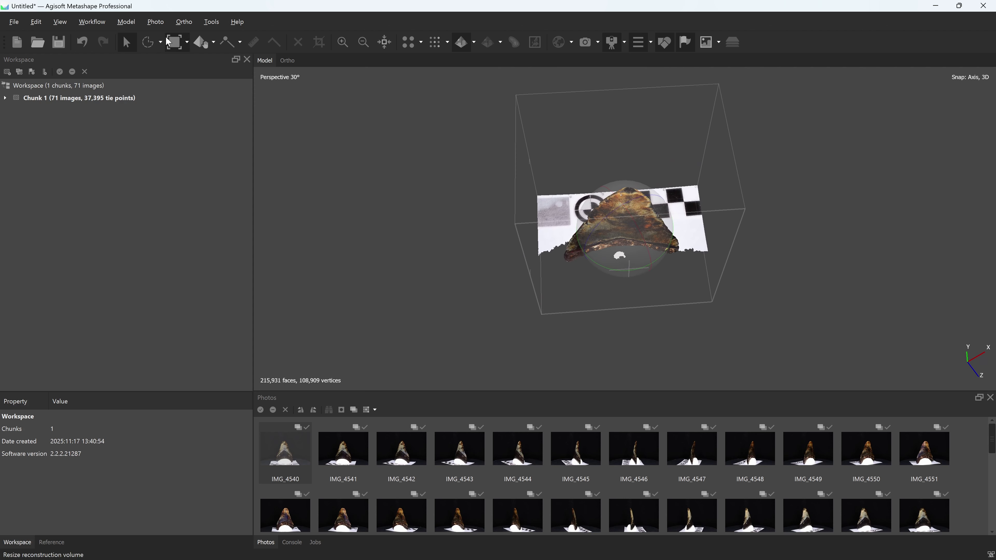
pyautogui.click(148, 42)
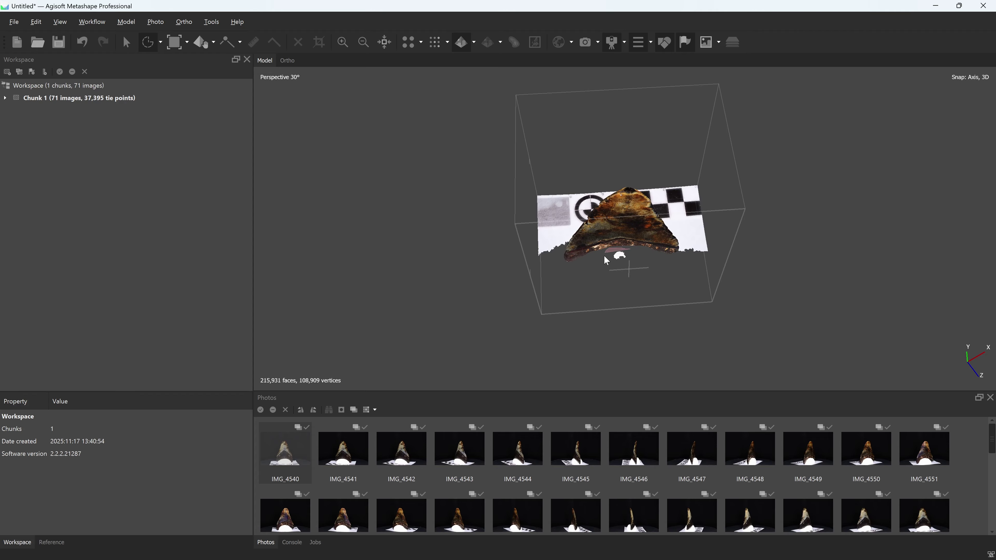
pyautogui.moveTo(638, 275); pyautogui.dragTo(638, 275)
pyautogui.press('Delete')
pyautogui.click(127, 42)
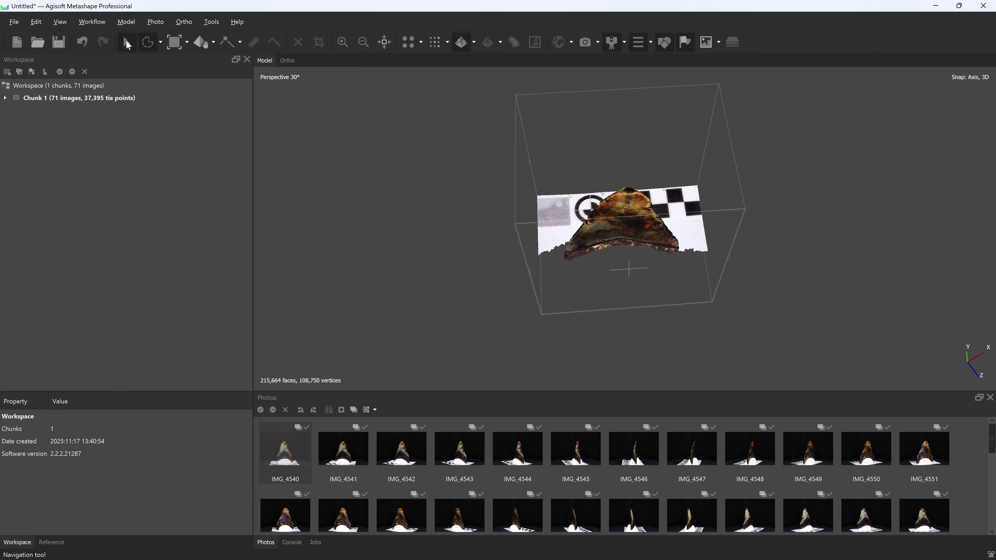
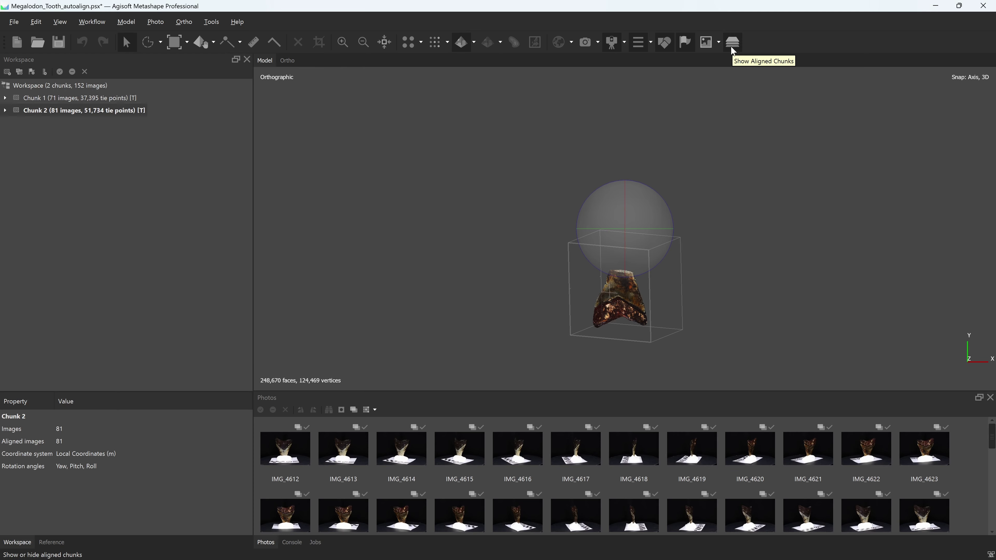
# - Show the aligned chunks together and inspect the combined tooth in perspective view
pyautogui.click(731, 43)
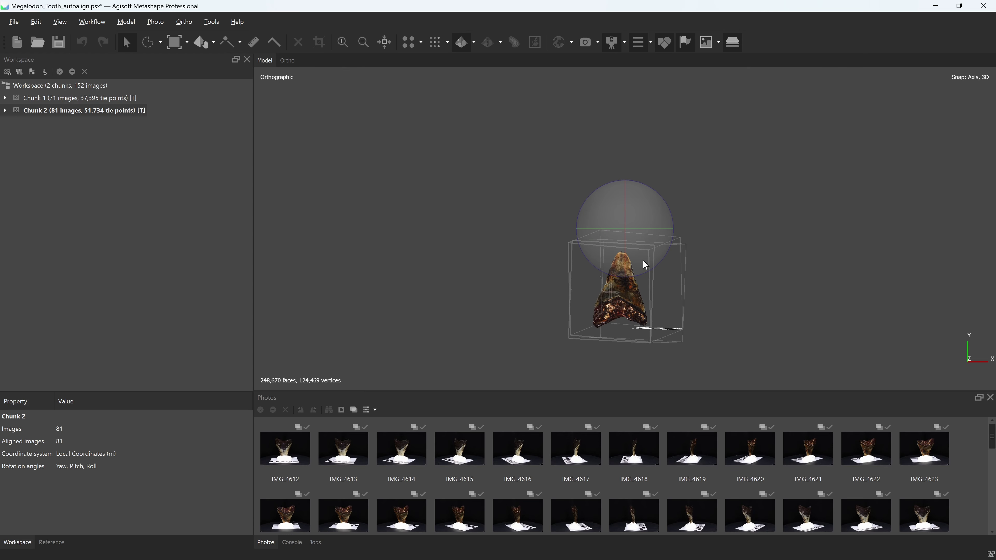
pyautogui.moveTo(621, 285); pyautogui.dragTo(576, 237)
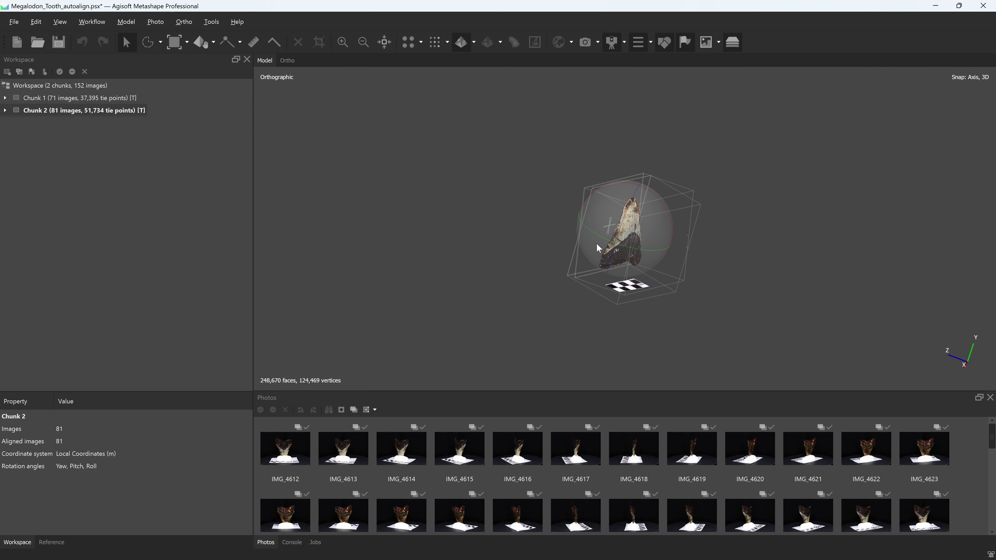
pyautogui.press('KP_5')
pyautogui.moveTo(683, 297); pyautogui.dragTo(624, 213)
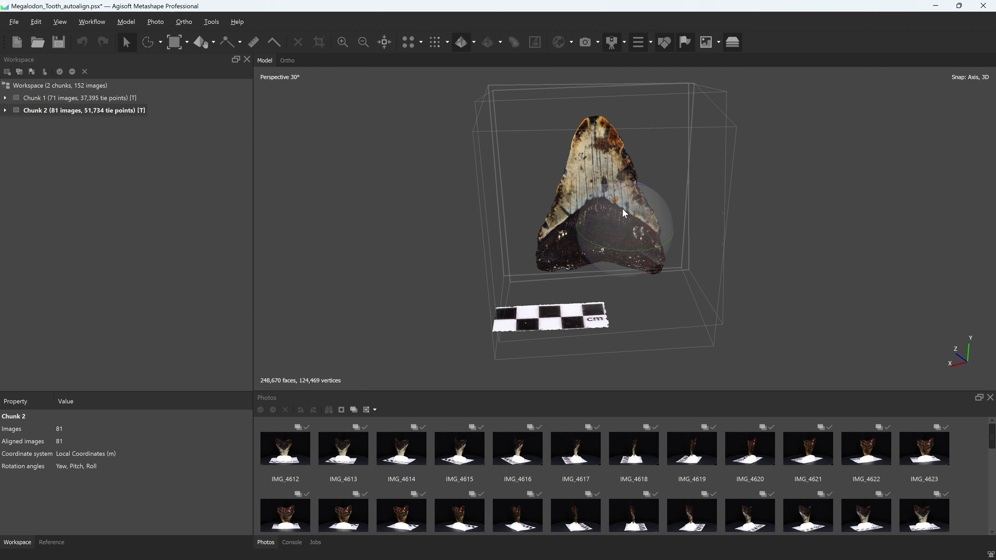
# - Inspect the combined tooth's root surface up close in solid display, and return the models to textured display
pyautogui.click(473, 42)
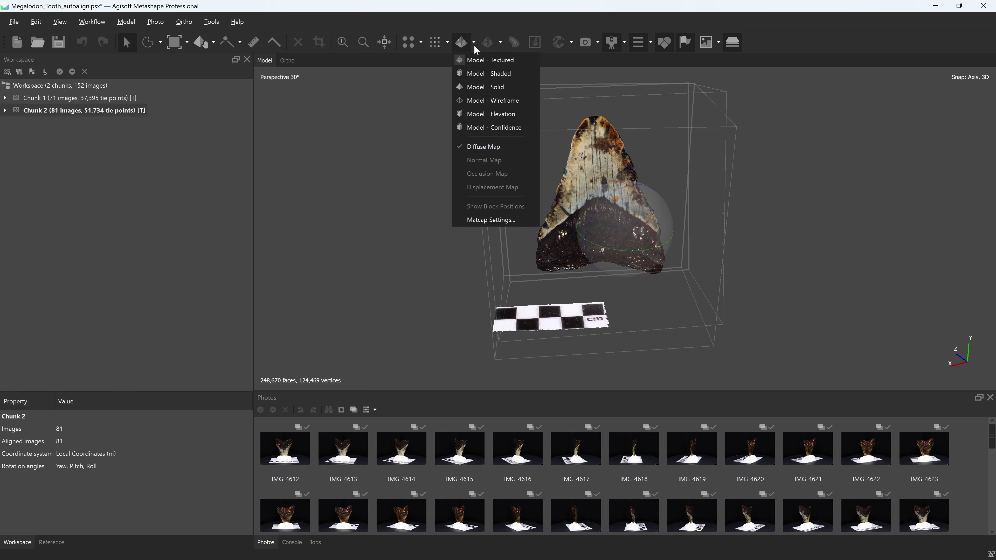
pyautogui.click(477, 87)
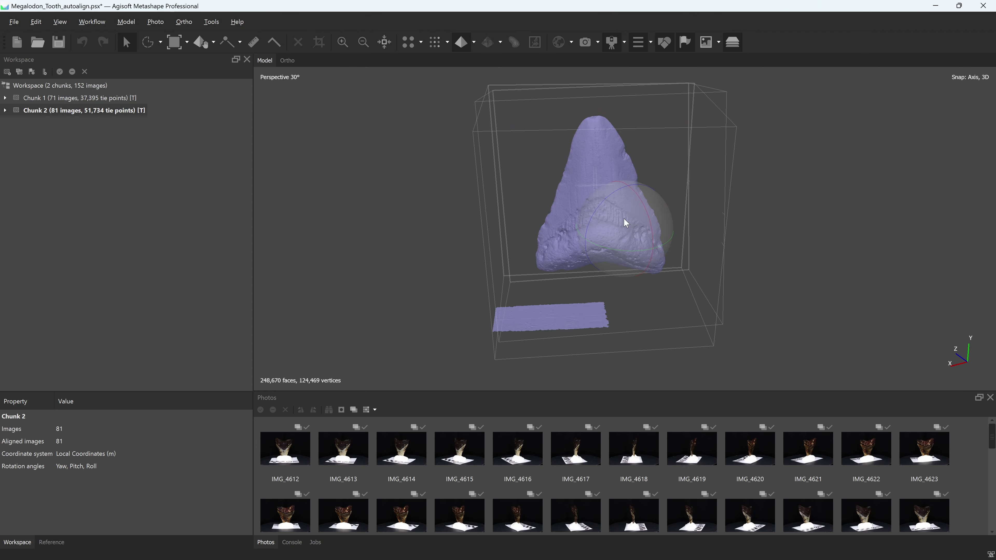
pyautogui.moveTo(626, 223); pyautogui.dragTo(664, 136)
pyautogui.scroll(5, 627, 205)
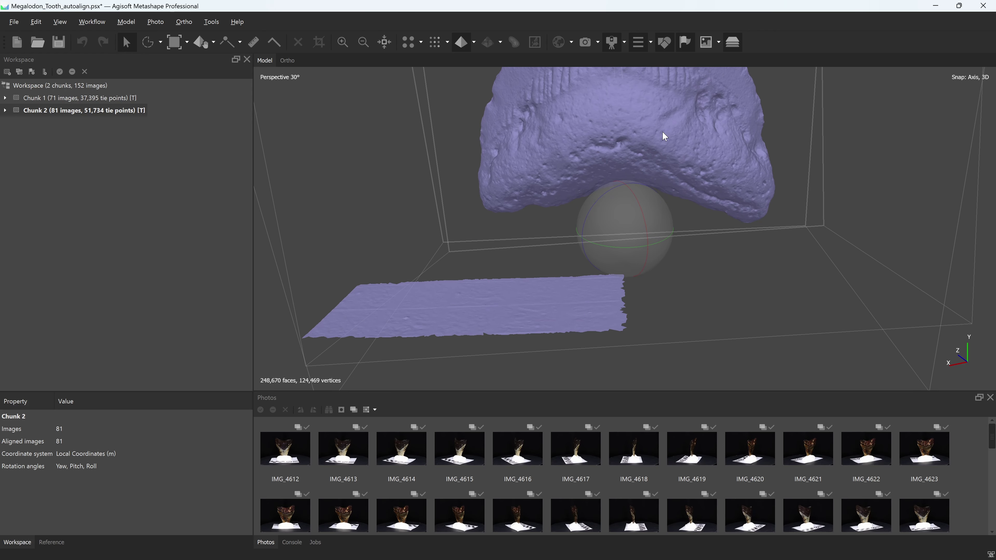
pyautogui.click(473, 42)
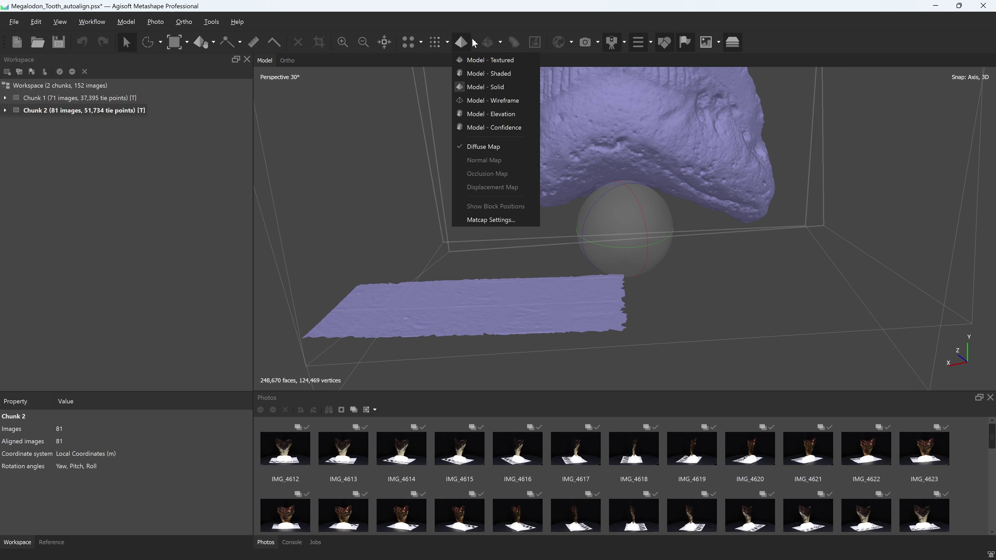
pyautogui.click(472, 64)
pyautogui.moveTo(670, 218); pyautogui.dragTo(639, 210)
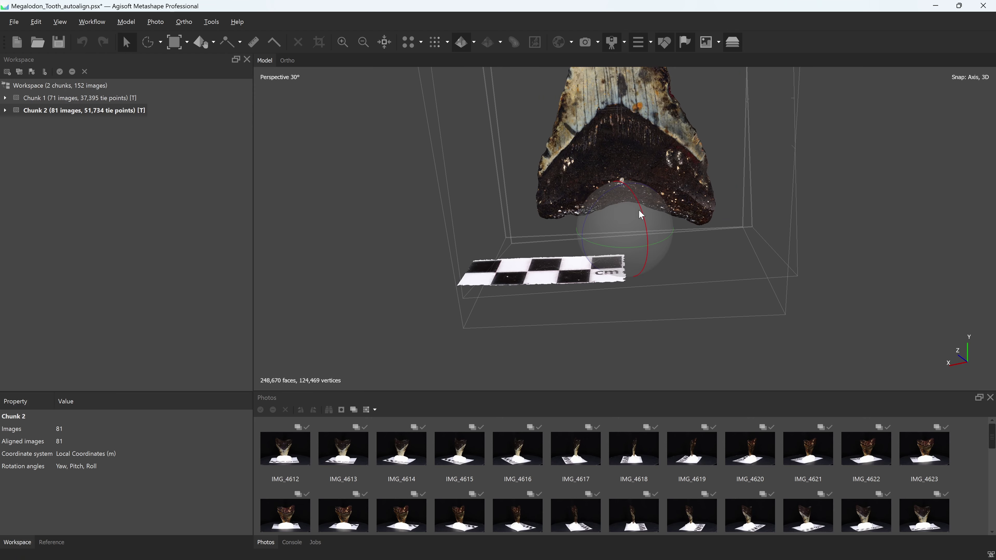
# - Merge Chunk 1 and Chunk 2 including masks, depth maps, point clouds and models, with Merge assets enabled
pyautogui.click(95, 21)
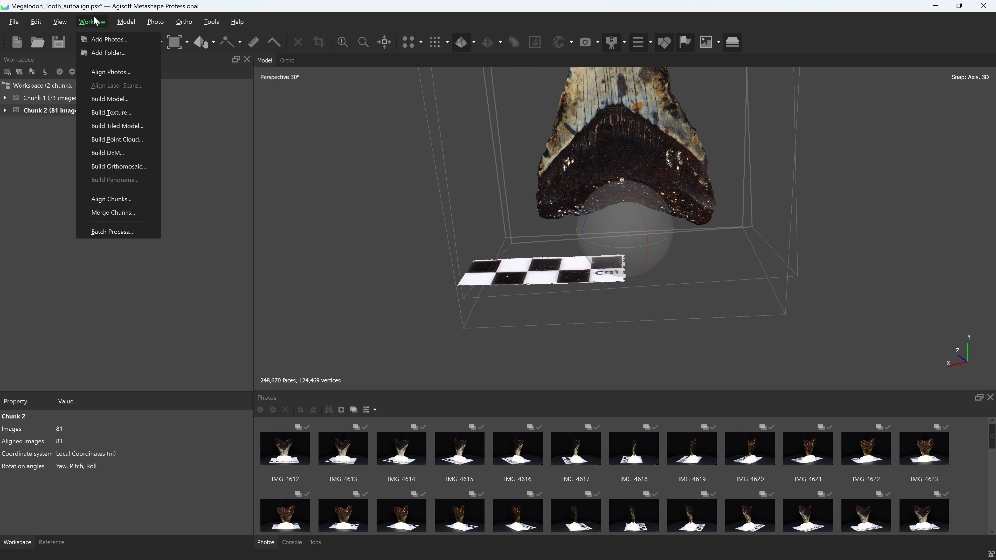
pyautogui.click(118, 212)
pyautogui.click(402, 187)
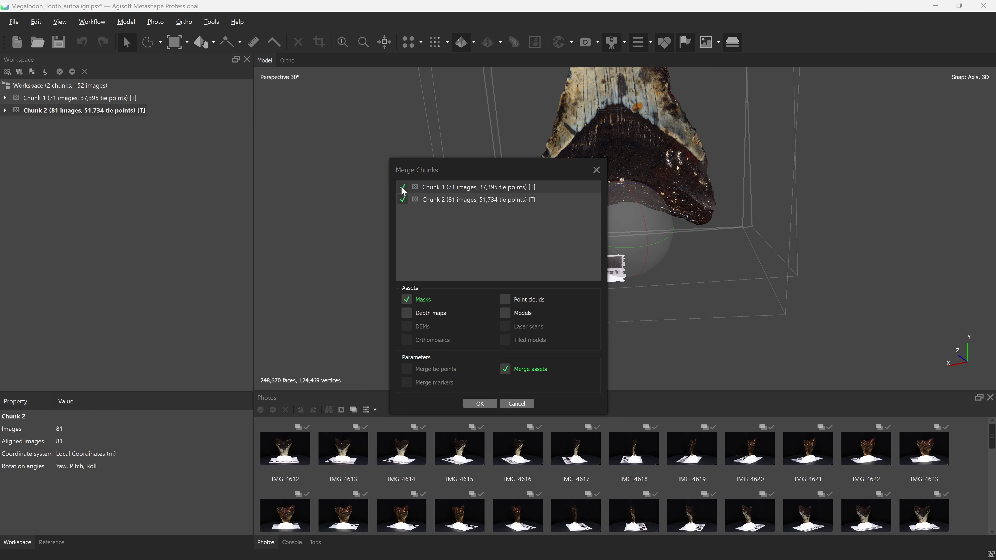
pyautogui.click(406, 311)
pyautogui.click(504, 299)
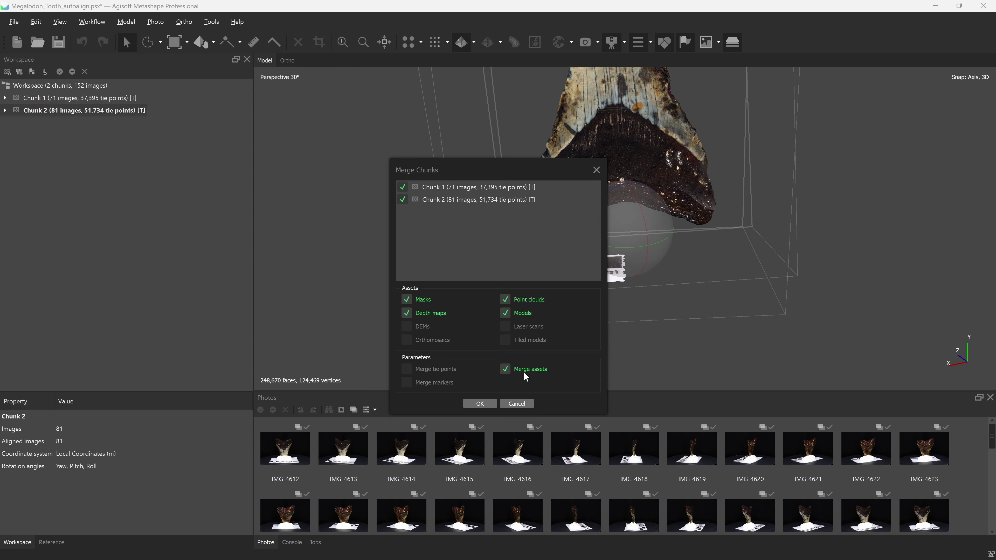
pyautogui.click(474, 404)
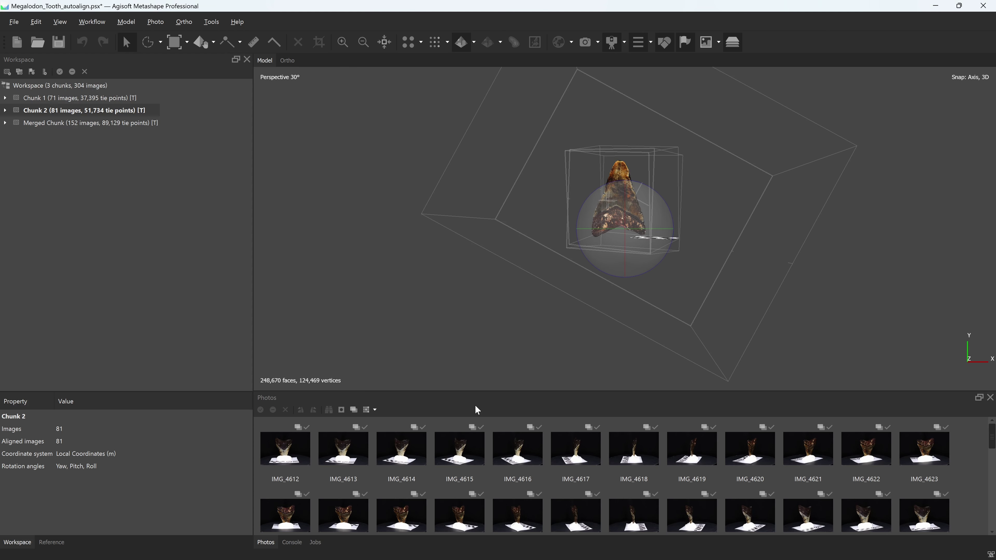
# - Hide the aligned chunks, make the merged chunk active and inspect its textured model up close
pyautogui.click(737, 47)
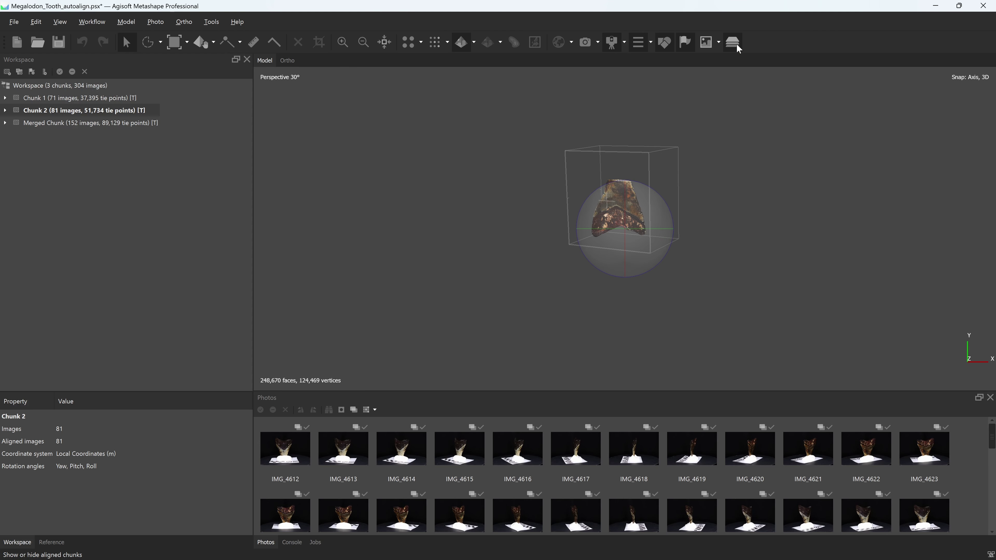
pyautogui.doubleClick(74, 124)
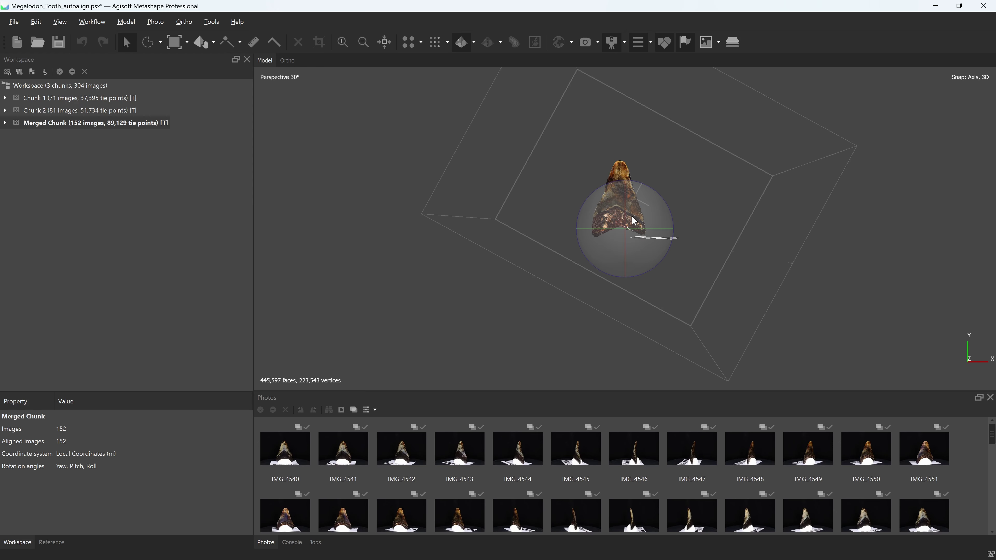
pyautogui.scroll(5, 632, 216)
pyautogui.moveTo(661, 213); pyautogui.dragTo(627, 242)
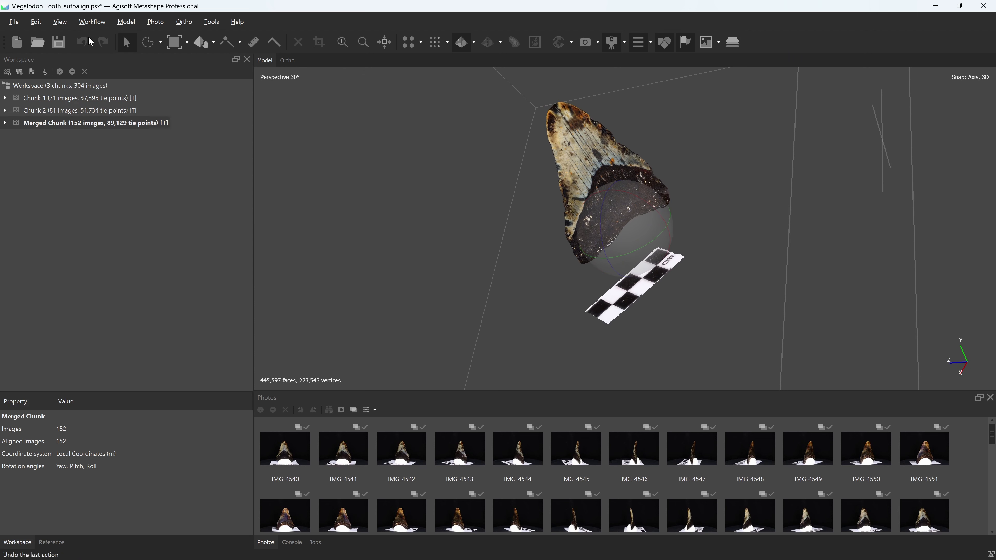
# - Build a new model of the merged chunk from depth maps at High quality and High face count, reusing depth maps
pyautogui.click(91, 22)
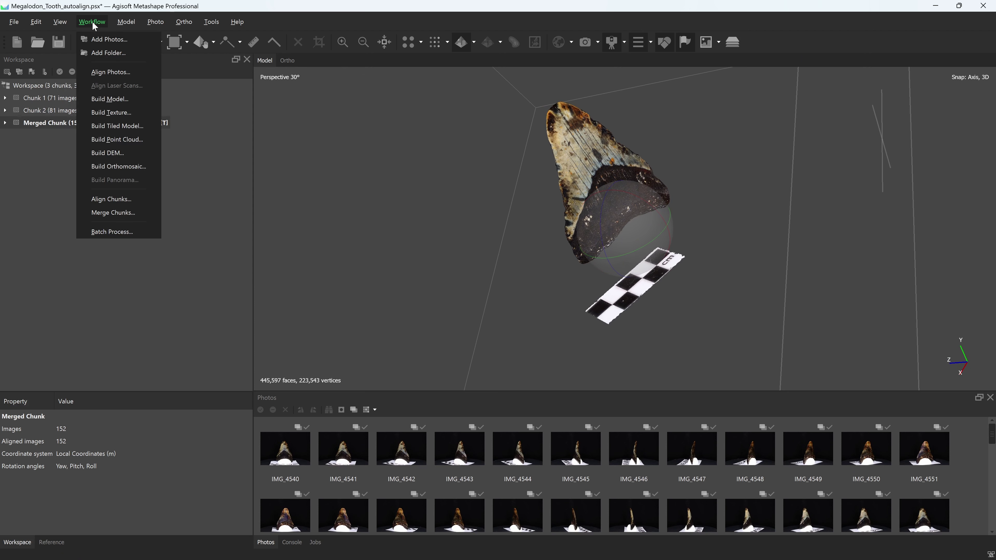
pyautogui.click(105, 99)
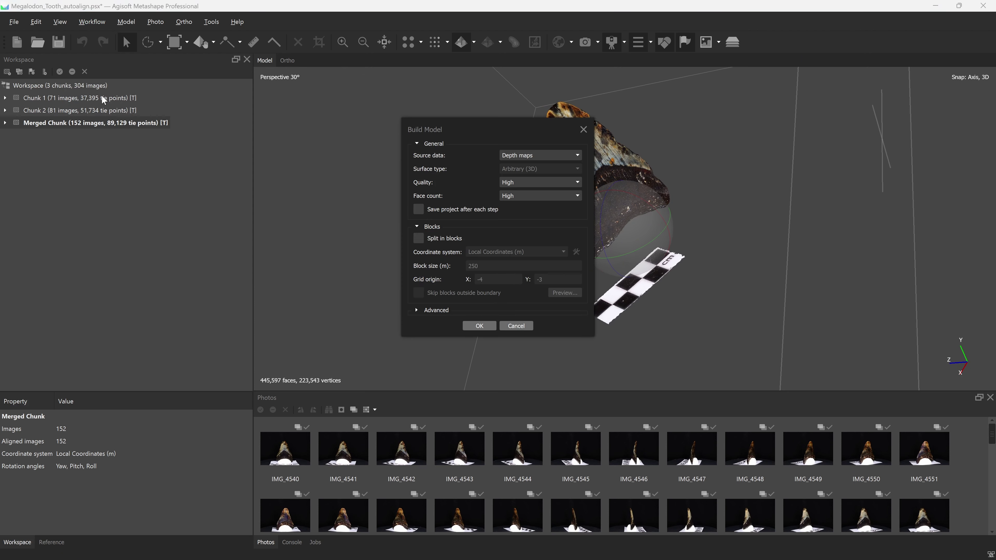
pyautogui.click(421, 311)
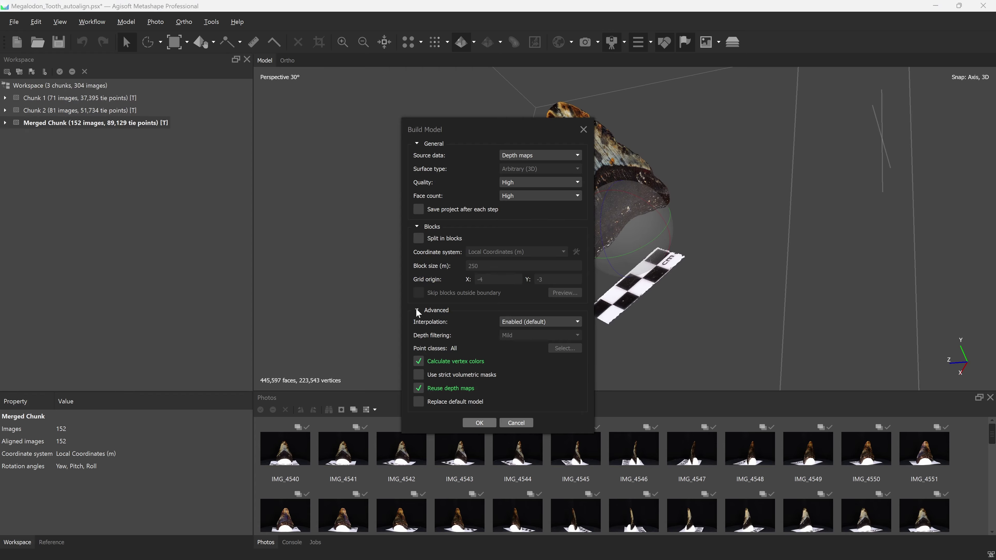
pyautogui.click(473, 422)
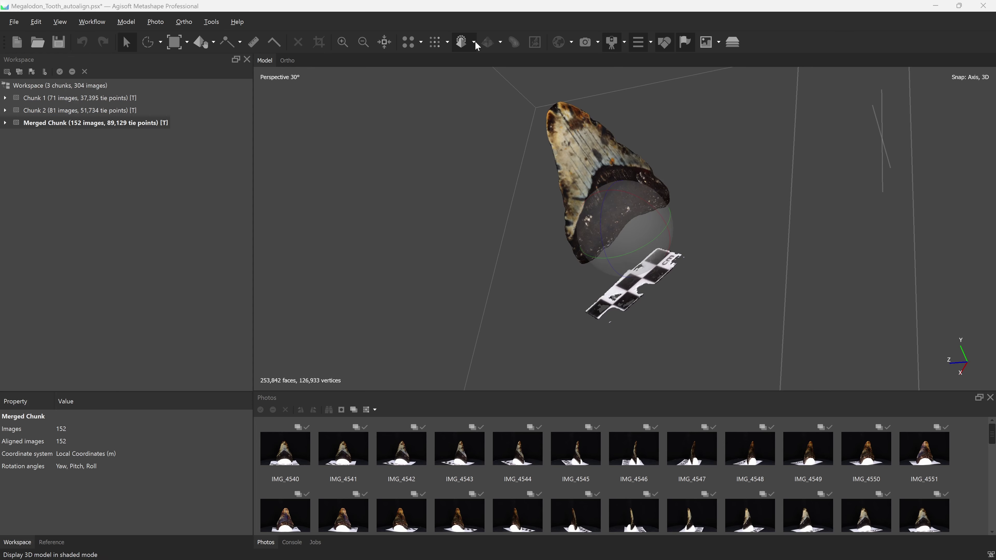
# - Show the rebuilt merged model in solid display and inspect the tooth's root surface and the scale card
pyautogui.click(476, 44)
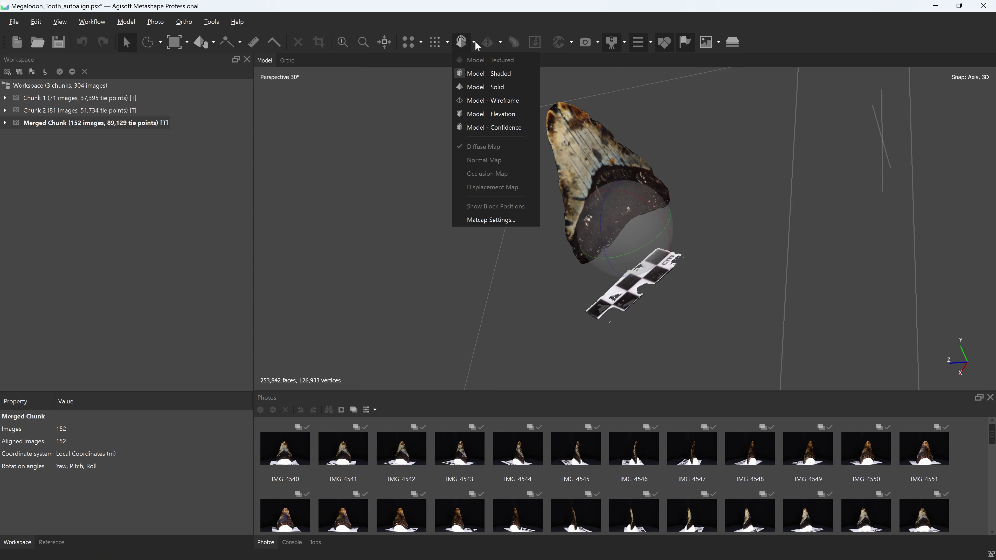
pyautogui.click(486, 87)
pyautogui.moveTo(635, 220)
pyautogui.mouseDown()
pyautogui.moveTo(617, 239)
pyautogui.moveTo(623, 199)
pyautogui.moveTo(646, 205)
pyautogui.mouseUp()
pyautogui.scroll(5, 608, 292)
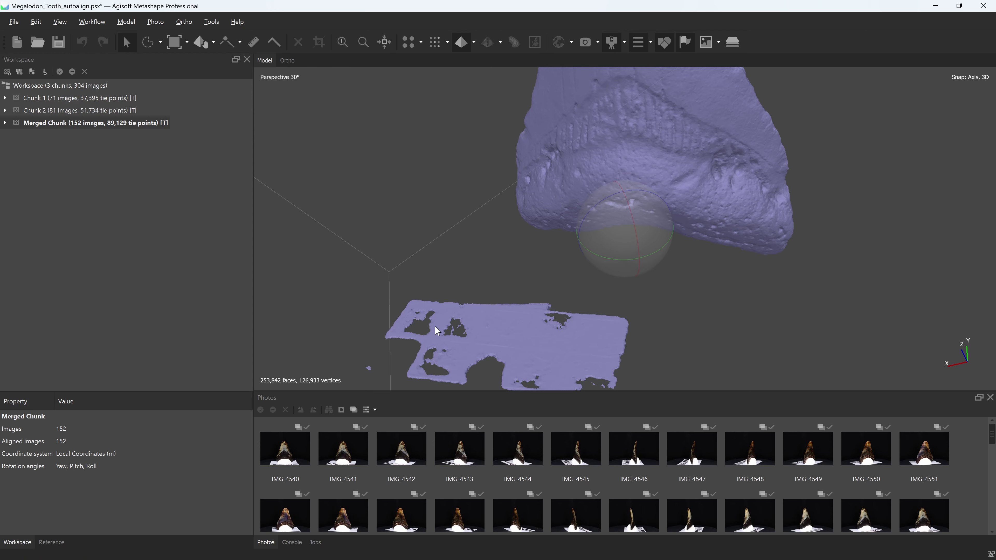
pyautogui.scroll(-3, 605, 227)
pyautogui.moveTo(605, 228); pyautogui.dragTo(612, 218)
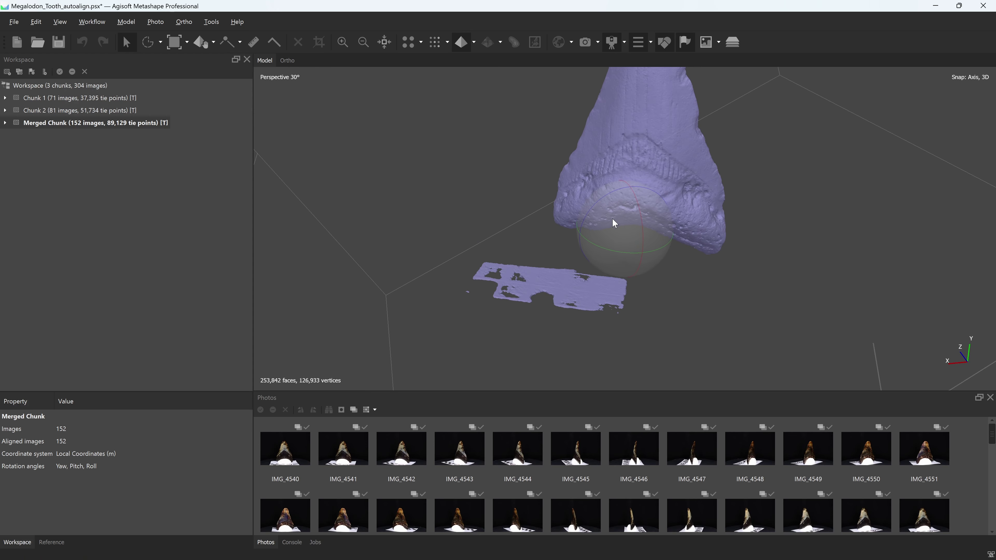
# - Build a diffuse map texture for the merged model from images, with Generic mapping, Mosaic blending, size 4096 and page count 1
pyautogui.click(474, 42)
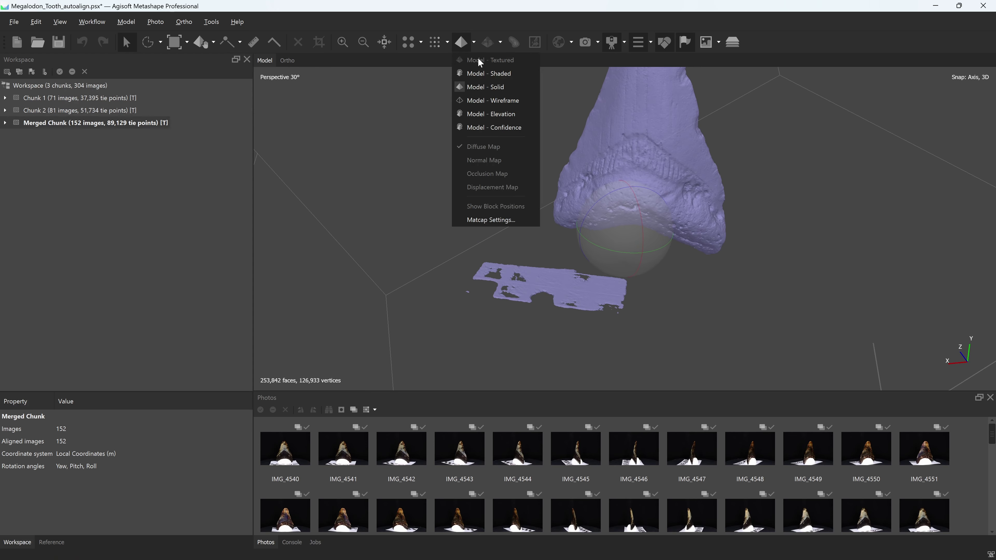
pyautogui.click(94, 22)
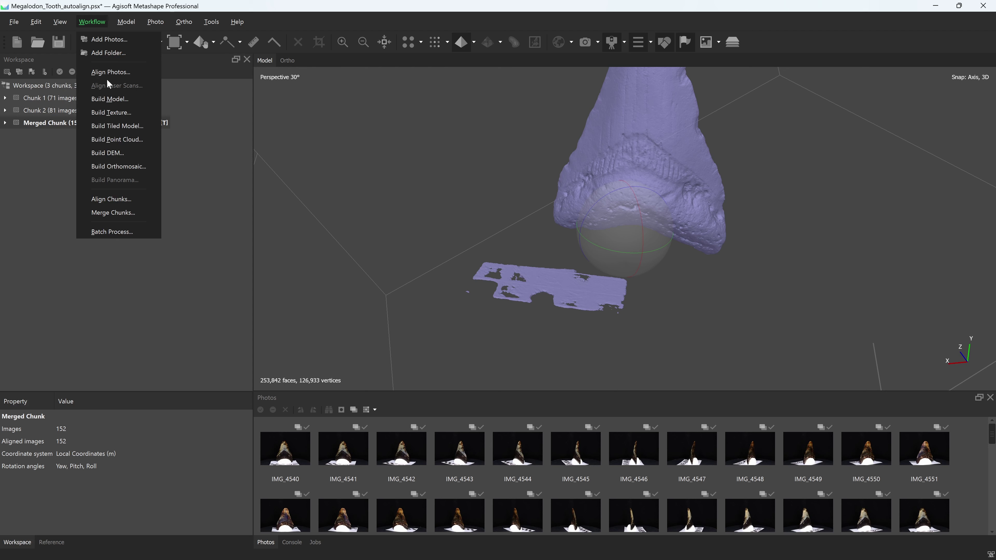
pyautogui.click(114, 113)
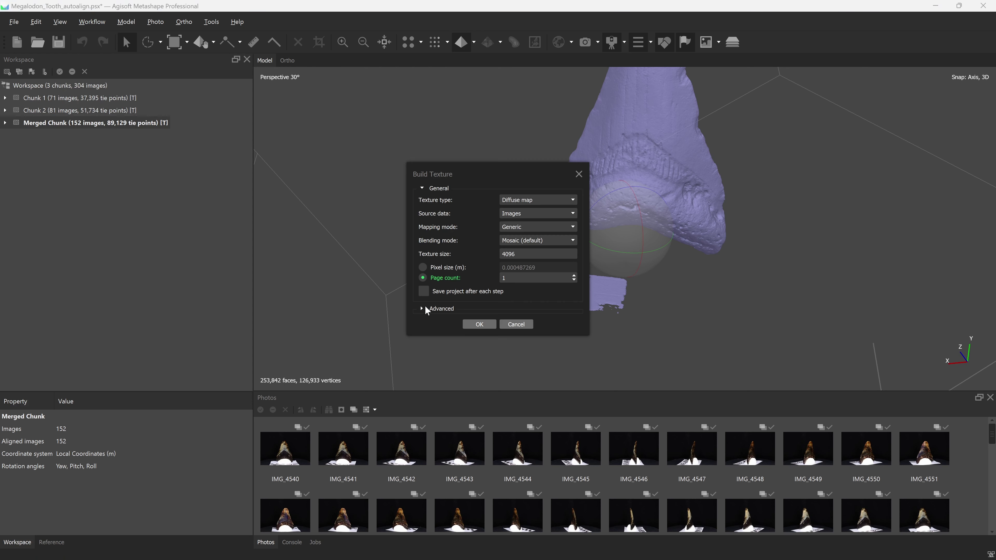
pyautogui.click(422, 310)
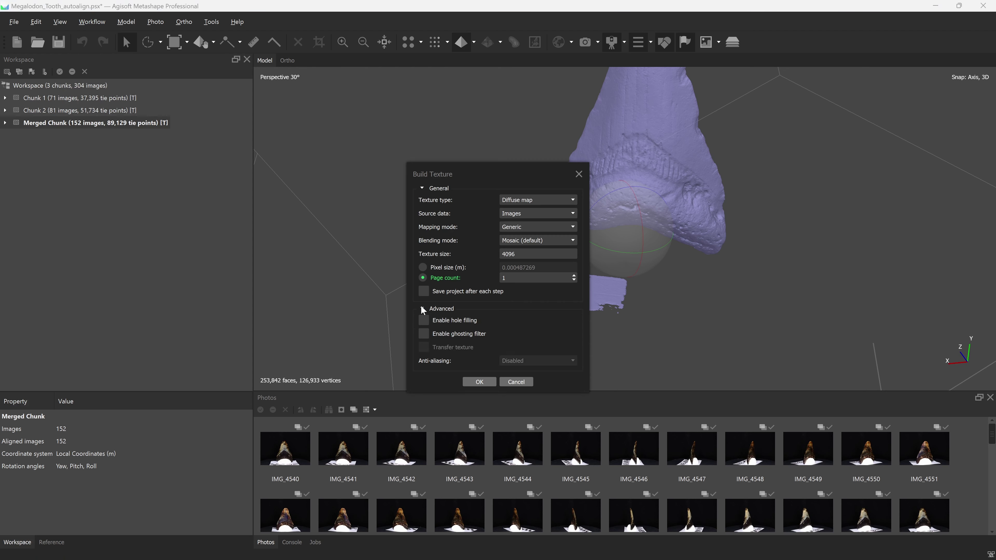
pyautogui.click(482, 380)
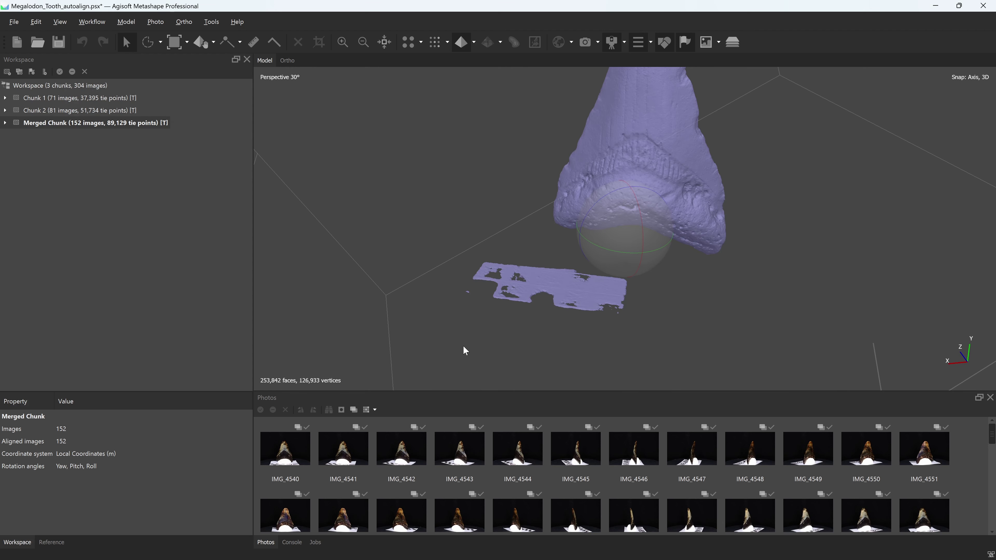
# - Show the merged model in textured display and inspect the tooth with its scale card
pyautogui.click(474, 42)
pyautogui.click(479, 59)
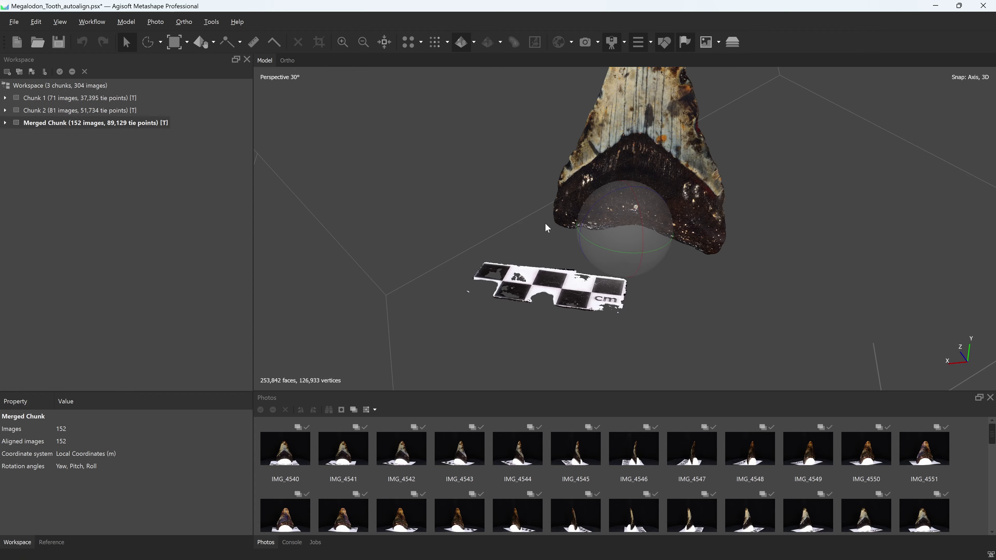
pyautogui.moveTo(600, 220); pyautogui.dragTo(628, 261)
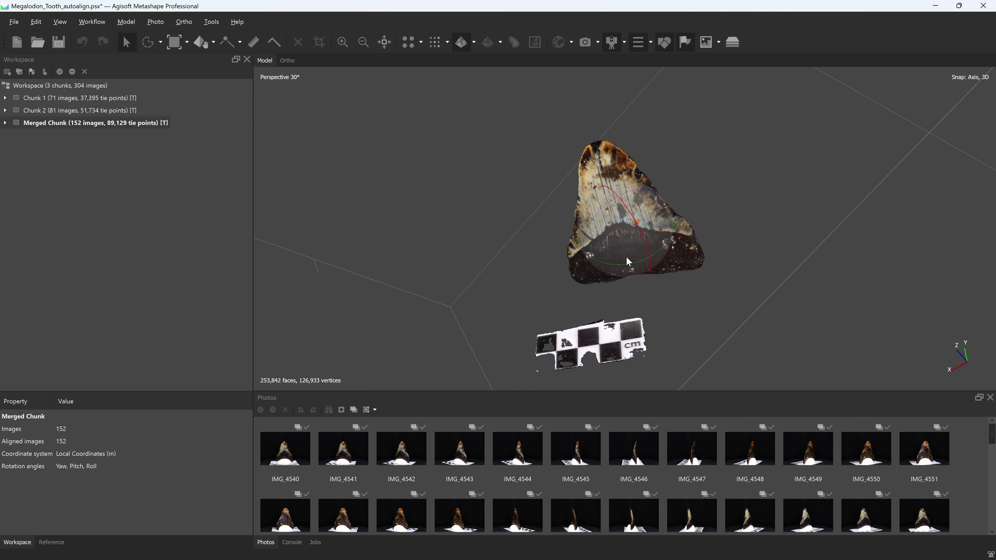
# - Add two markers on the scale card at adjacent corners of the checkered squares, one square apart along the middle line
pyautogui.doubleClick(594, 350)
pyautogui.scroll(5, 613, 221)
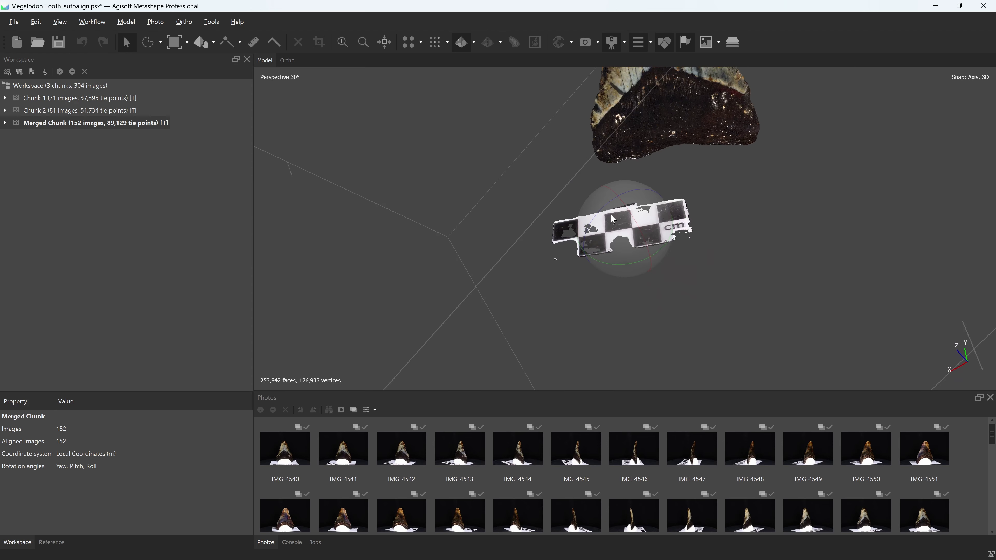
pyautogui.scroll(2, 610, 213)
pyautogui.moveTo(640, 205); pyautogui.dragTo(651, 219)
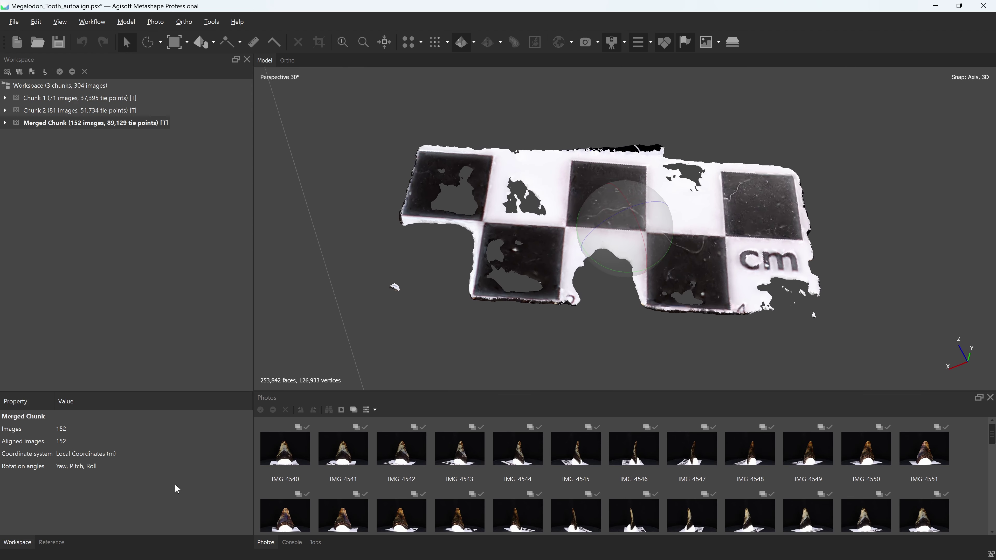
pyautogui.click(61, 545)
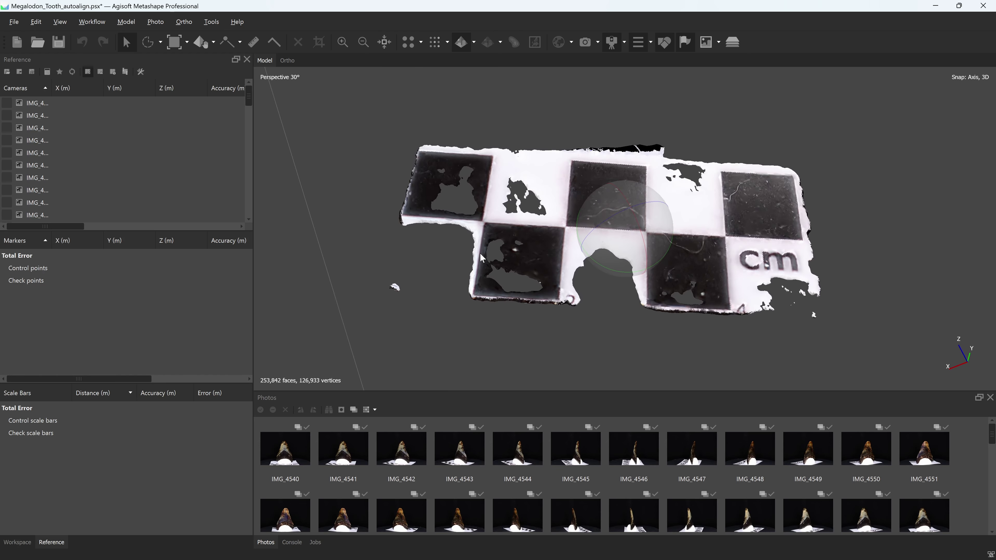
pyautogui.rightClick(484, 224)
pyautogui.click(506, 248)
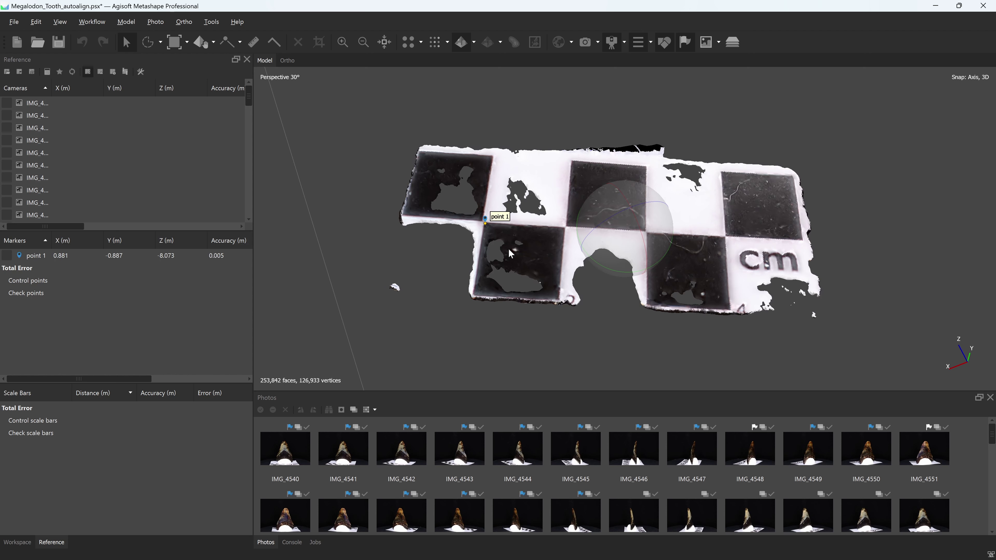
pyautogui.rightClick(564, 228)
pyautogui.click(599, 253)
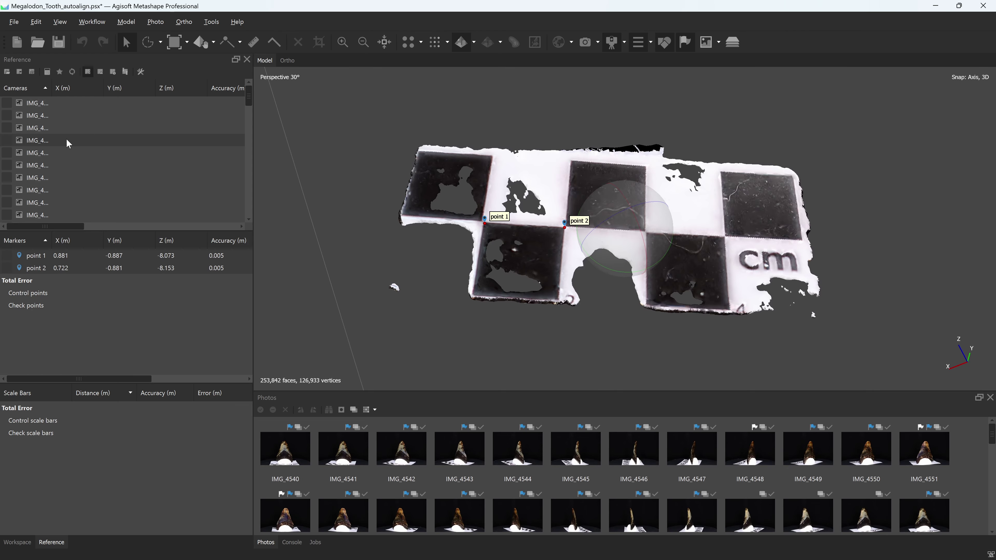
# - Create a scale bar between markers point 1 and point 2 and set its distance to 0.01 m
pyautogui.rightClick(87, 256)
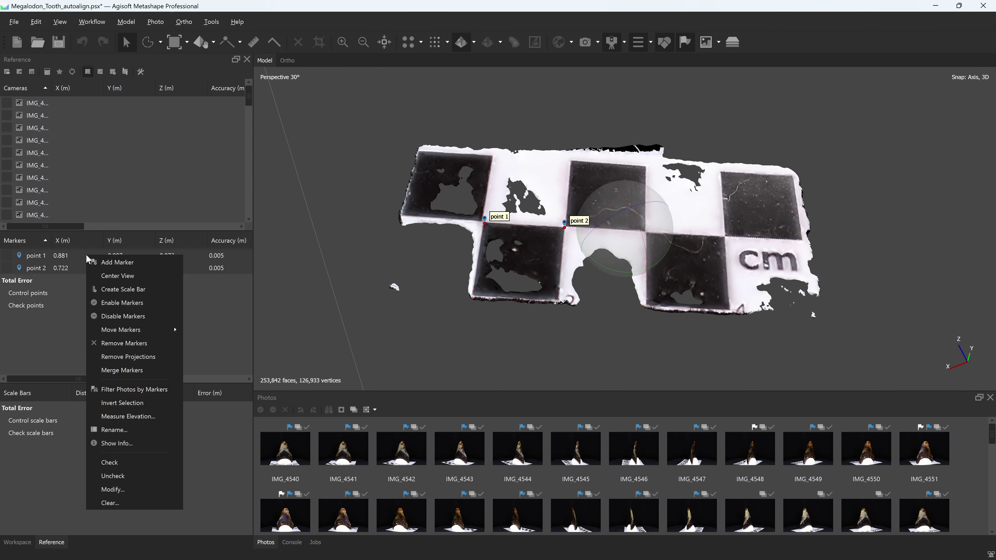
pyautogui.click(134, 289)
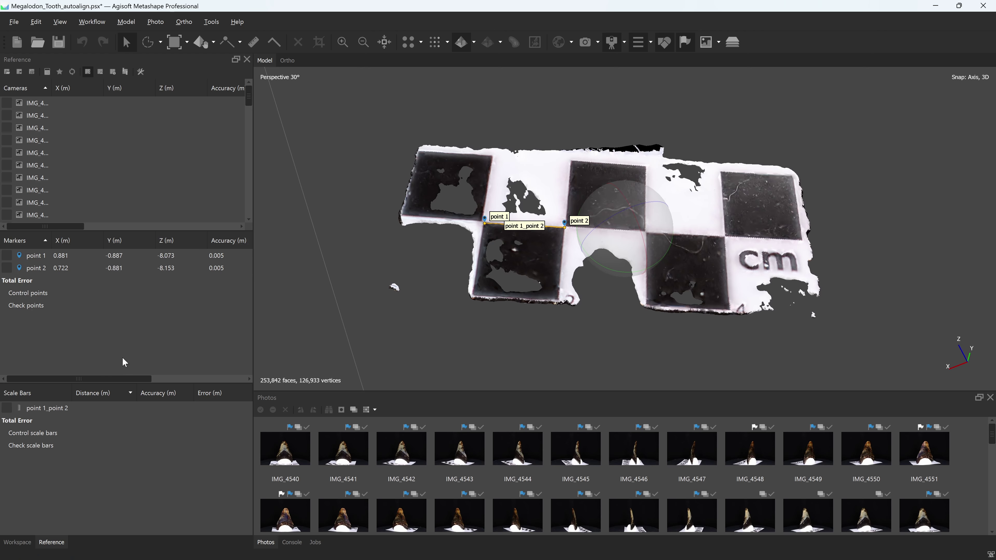
pyautogui.doubleClick(116, 408)
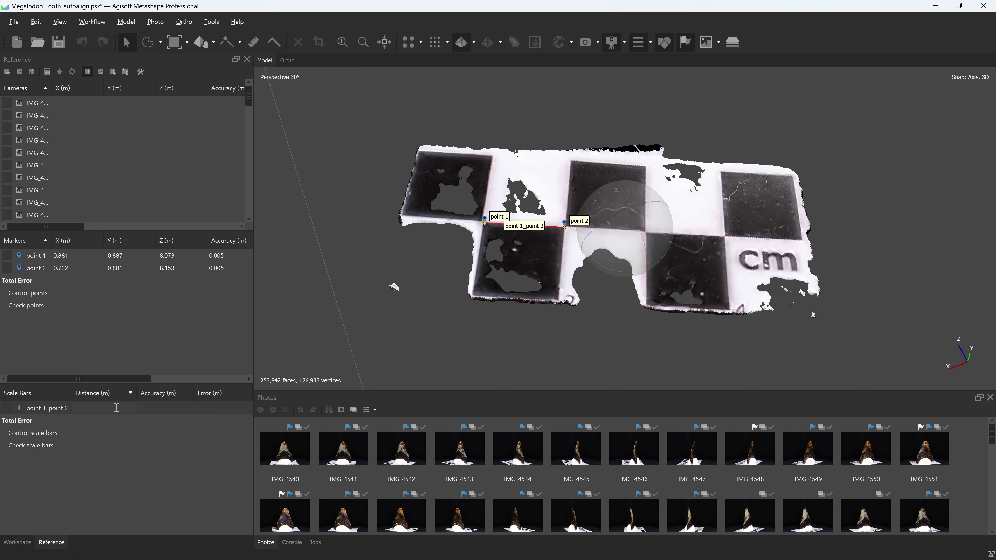
pyautogui.write('.01')
pyautogui.press('Return')
# - Update the merged chunk's transform to apply the scale, reset the view and inspect the scaled tooth
pyautogui.click(70, 71)
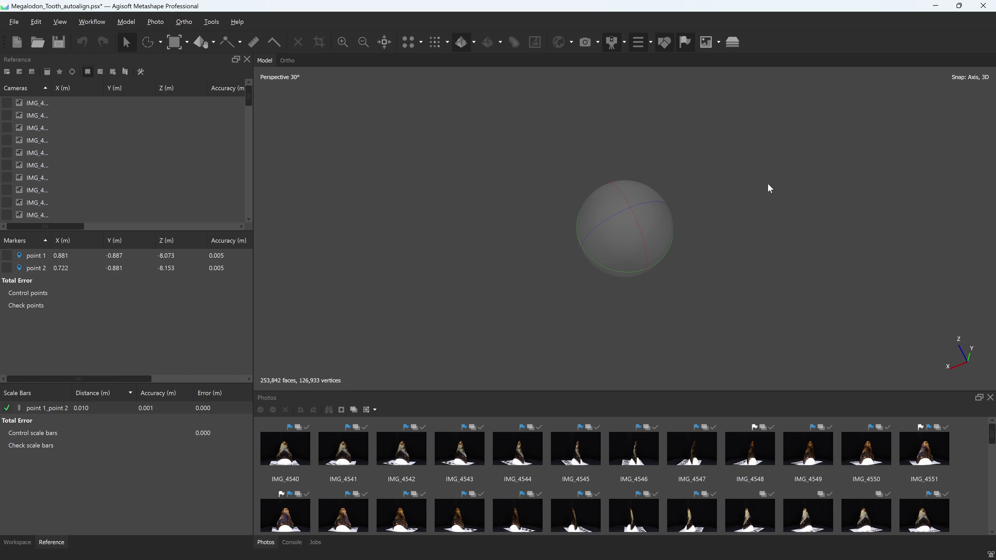
pyautogui.moveTo(627, 242)
pyautogui.mouseDown()
pyautogui.moveTo(649, 174)
pyautogui.moveTo(631, 182)
pyautogui.mouseUp()
pyautogui.moveTo(617, 237)
pyautogui.mouseDown()
pyautogui.moveTo(606, 244)
pyautogui.moveTo(620, 242)
pyautogui.mouseUp()
pyautogui.press('0')
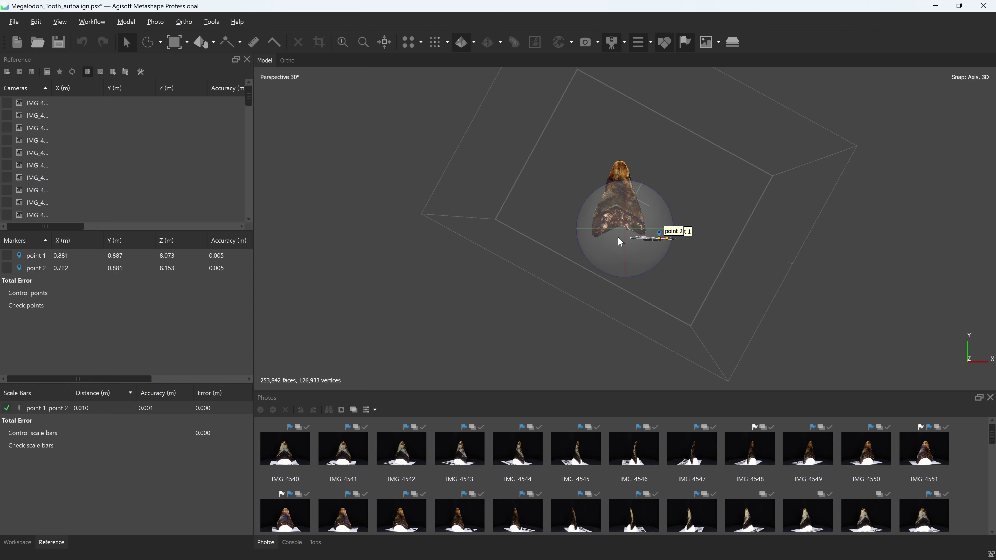
pyautogui.scroll(5, 620, 221)
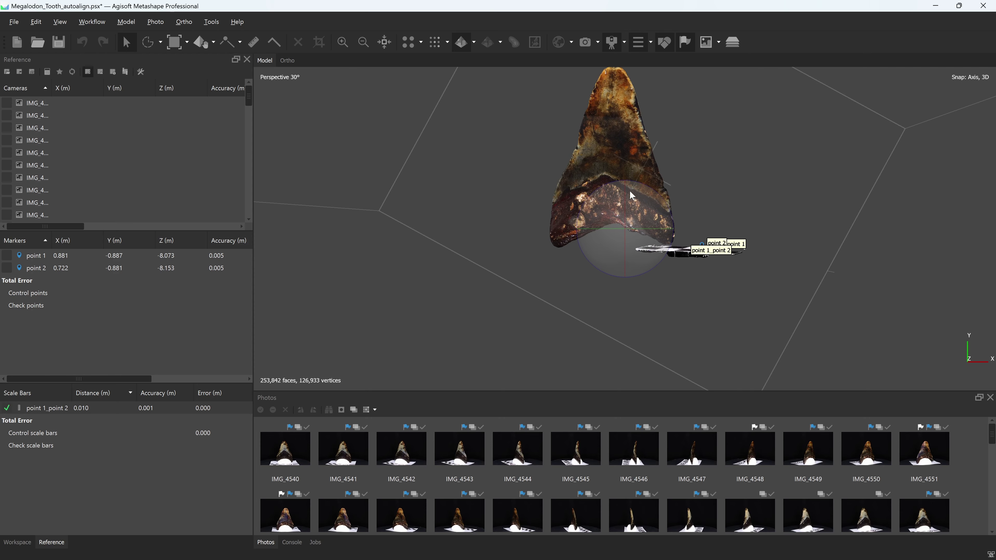
pyautogui.moveTo(603, 222); pyautogui.dragTo(677, 259)
pyautogui.moveTo(604, 222); pyautogui.dragTo(627, 227)
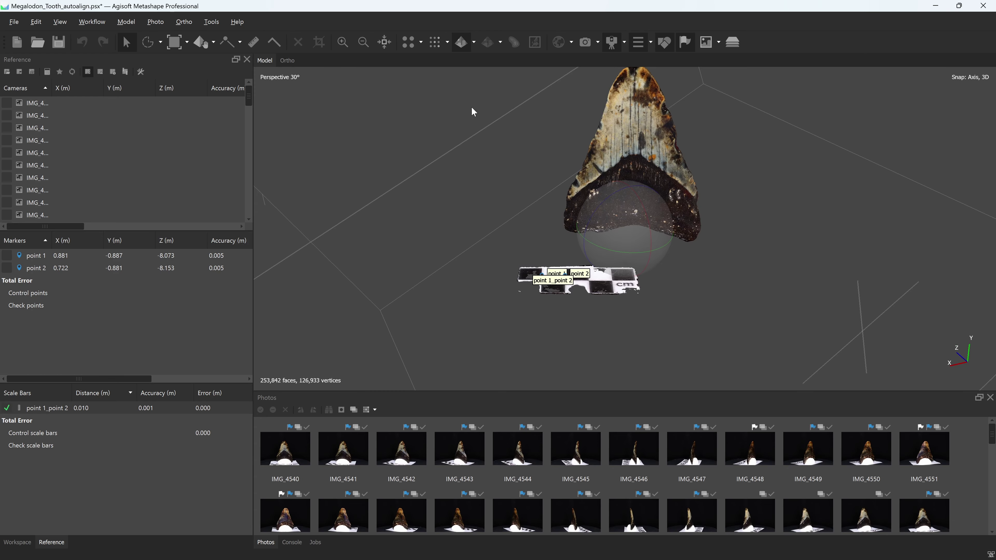
# - Remove the scale card's faces and markers from the merged model using a free-form selection, and save the project
pyautogui.click(148, 42)
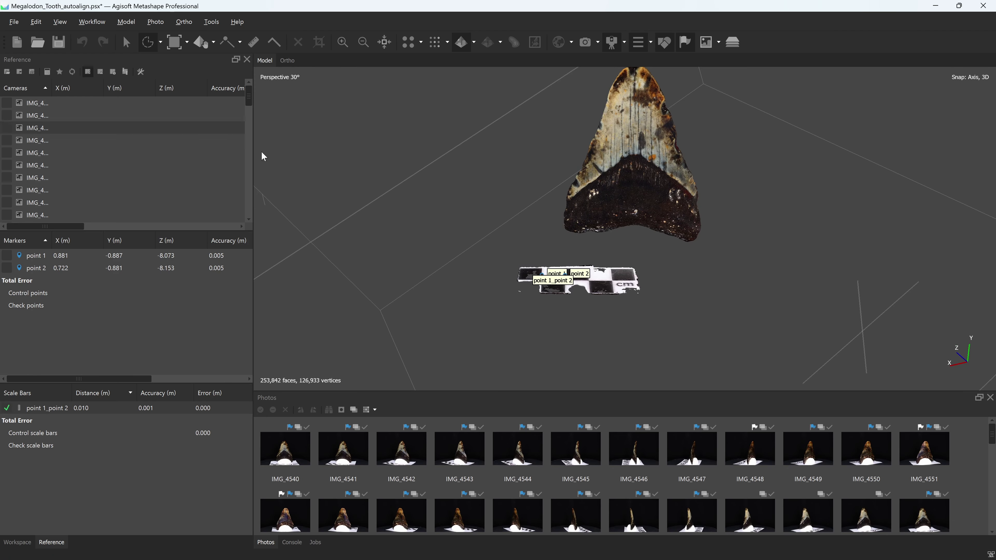
pyautogui.moveTo(553, 256)
pyautogui.mouseDown()
pyautogui.moveTo(511, 334)
pyautogui.moveTo(669, 303)
pyautogui.moveTo(652, 254)
pyautogui.mouseUp()
pyautogui.press('Delete')
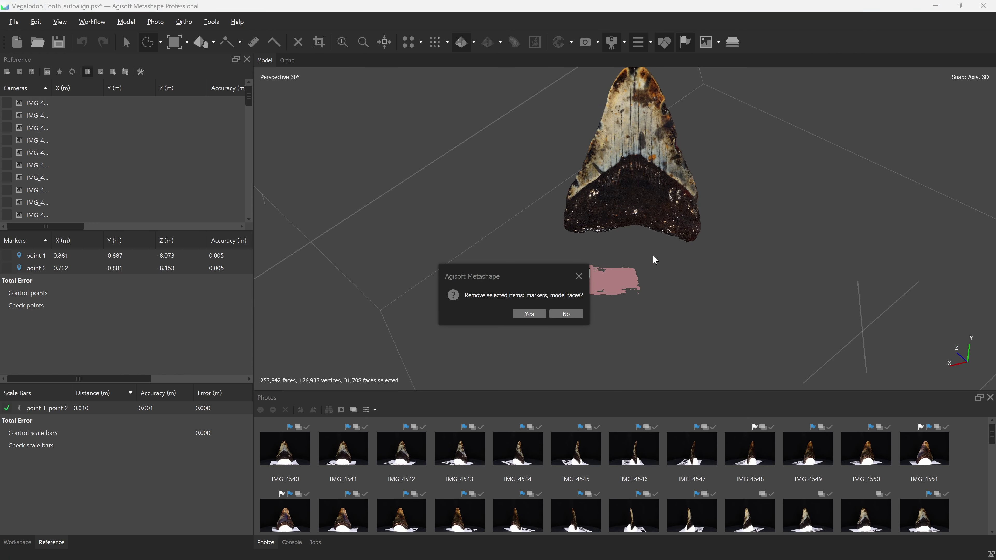
pyautogui.click(529, 317)
pyautogui.click(19, 542)
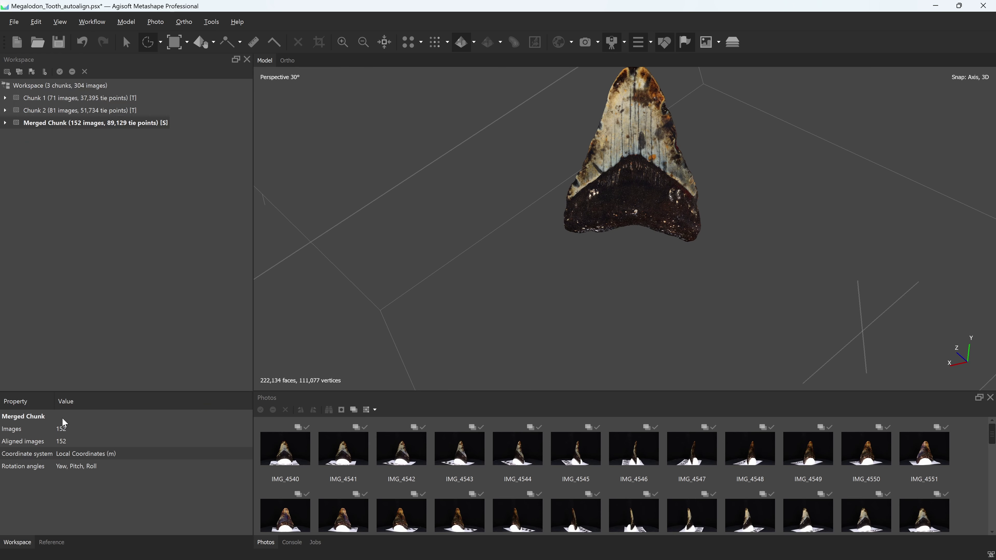
pyautogui.click(58, 41)
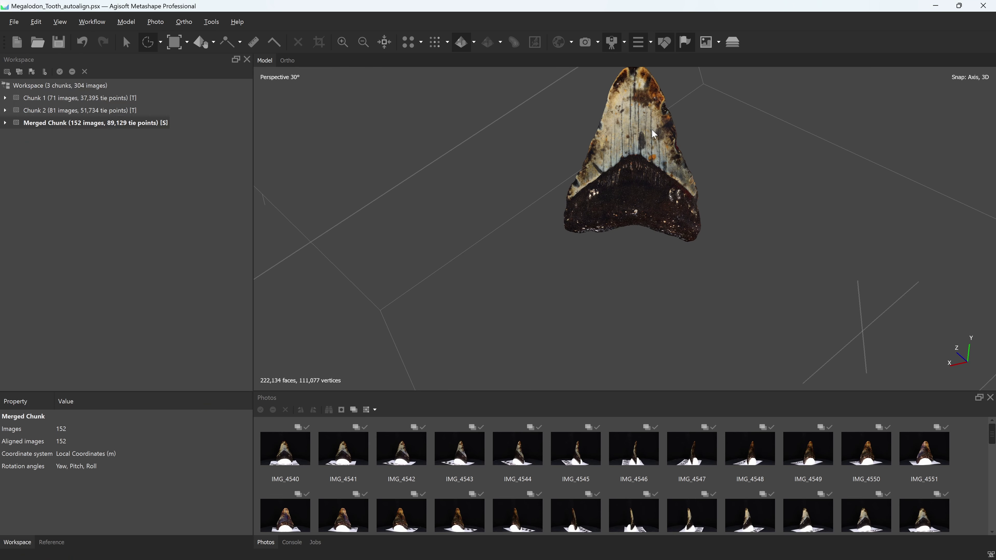
# - Center and rotate the cleaned tooth, and view it in shaded and solid display
pyautogui.moveTo(651, 130); pyautogui.dragTo(649, 202, button='middle')
pyautogui.click(126, 44)
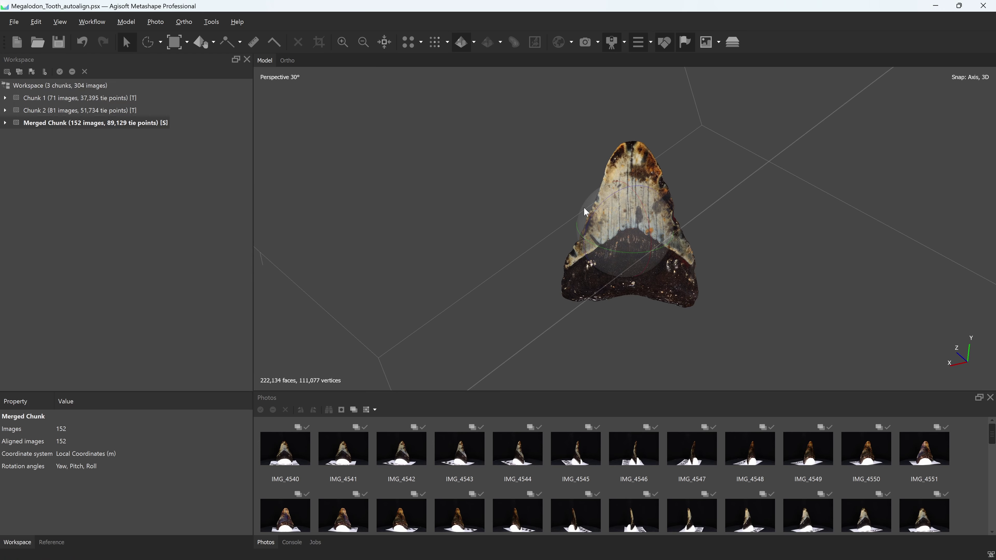
pyautogui.moveTo(657, 232); pyautogui.dragTo(614, 231)
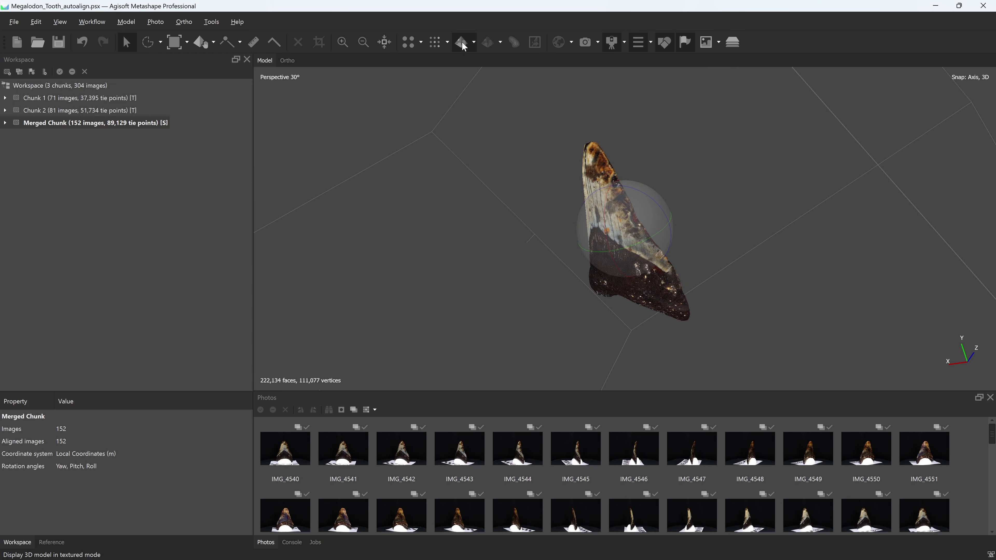
pyautogui.click(474, 42)
pyautogui.click(478, 75)
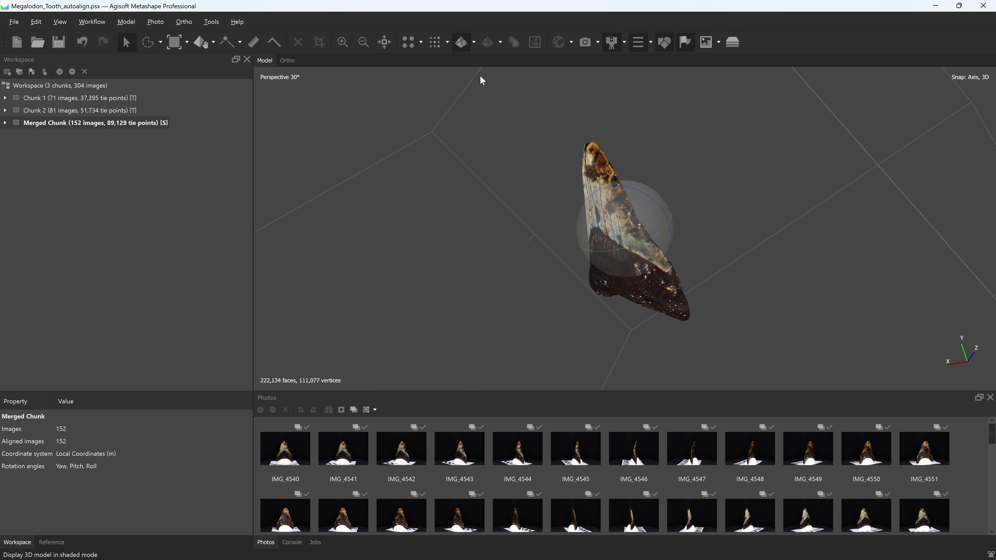
pyautogui.click(474, 42)
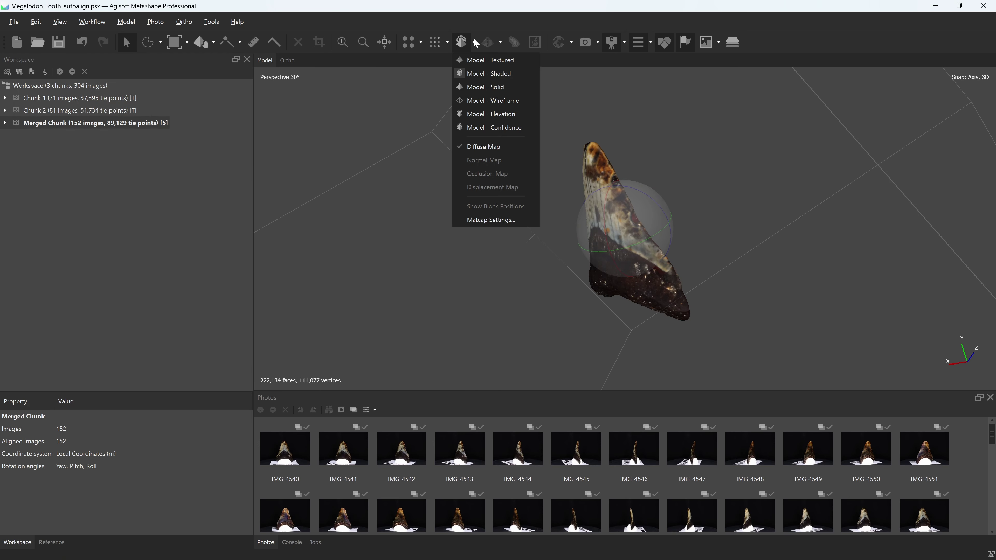
pyautogui.click(480, 85)
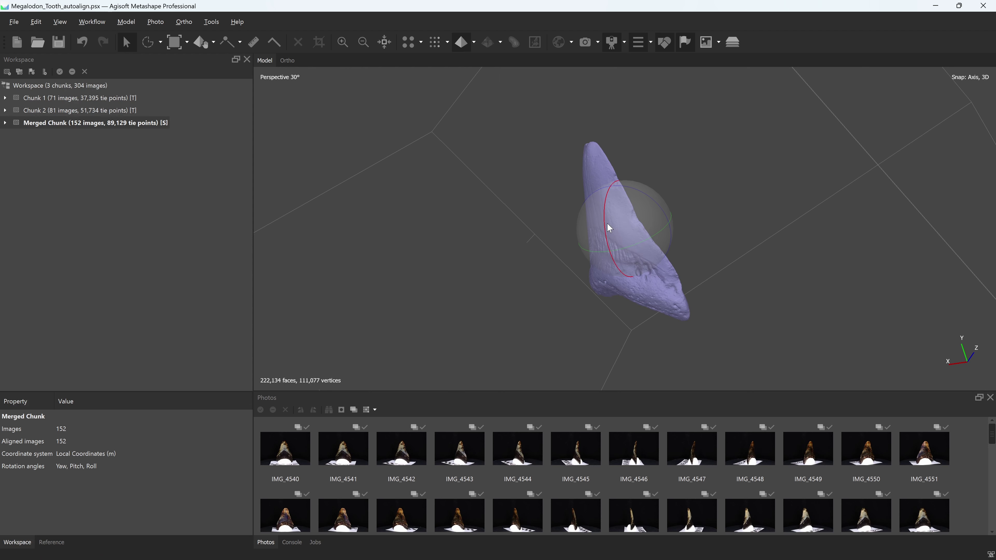
pyautogui.moveTo(606, 223); pyautogui.dragTo(627, 231)
pyautogui.scroll(5, 644, 219)
pyautogui.scroll(8, 642, 264)
pyautogui.scroll(-8, 629, 226)
pyautogui.scroll(-5, 627, 231)
# - Set up a Wavefront OBJ export of the merged tooth named Megalodon_Tooth.obj, view the export parameters, and cancel it
pyautogui.click(14, 22)
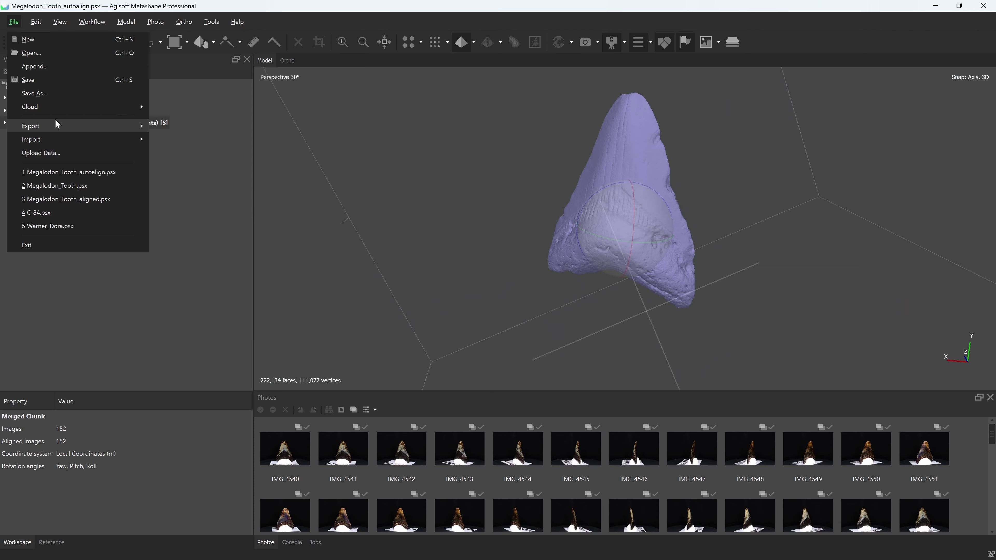
pyautogui.moveTo(55, 123)
pyautogui.click(210, 140)
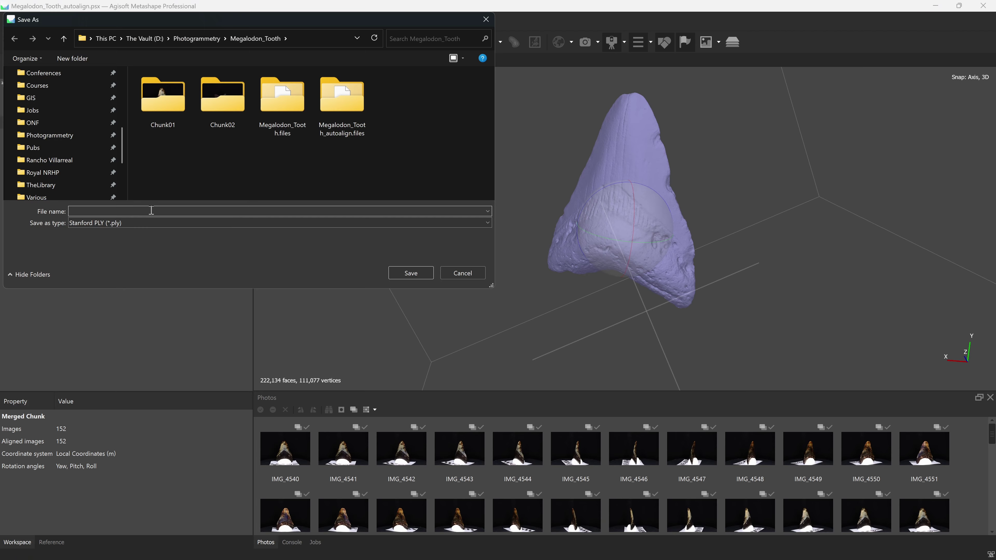
pyautogui.write('Megal')
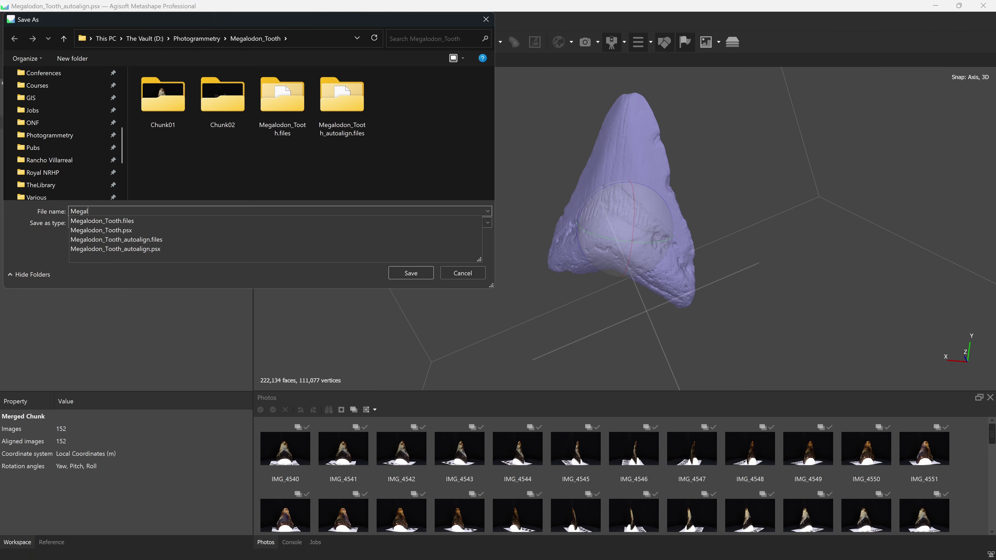
pyautogui.write('odon_Tooth')
pyautogui.click(104, 223)
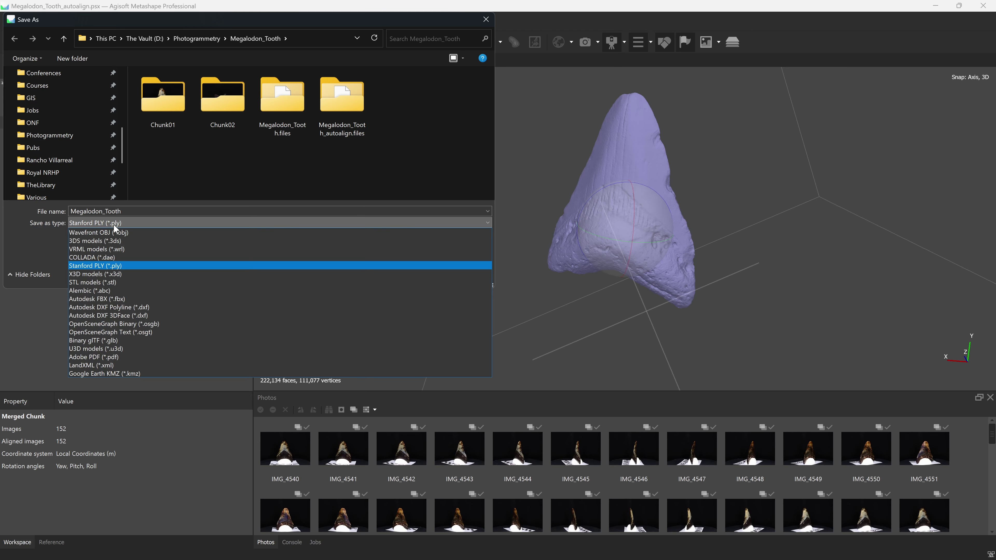
pyautogui.click(140, 228)
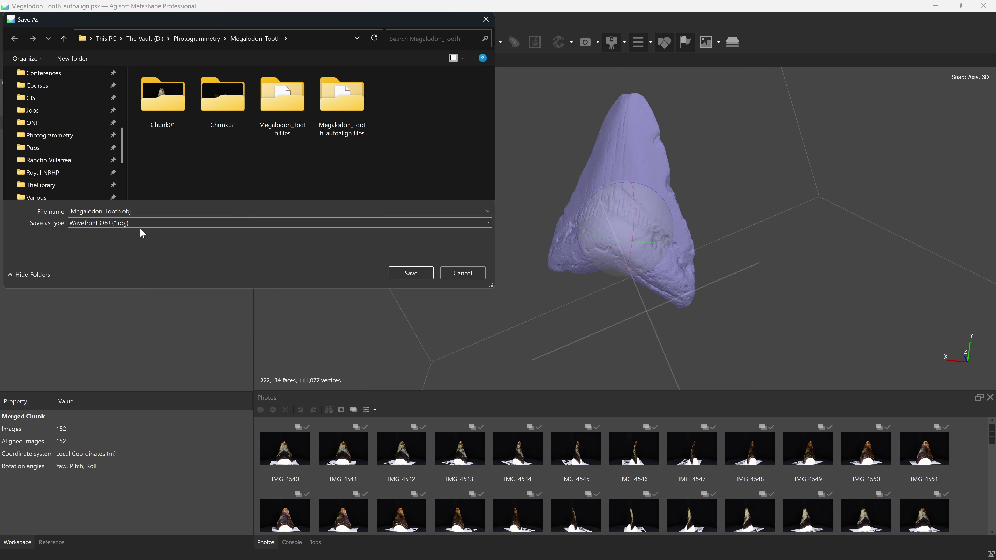
pyautogui.click(425, 275)
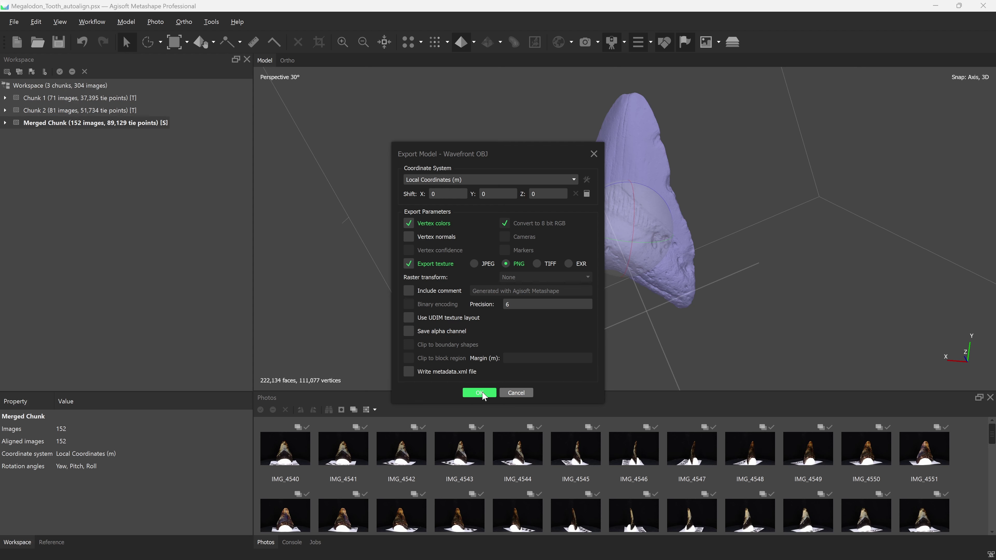
pyautogui.click(516, 393)
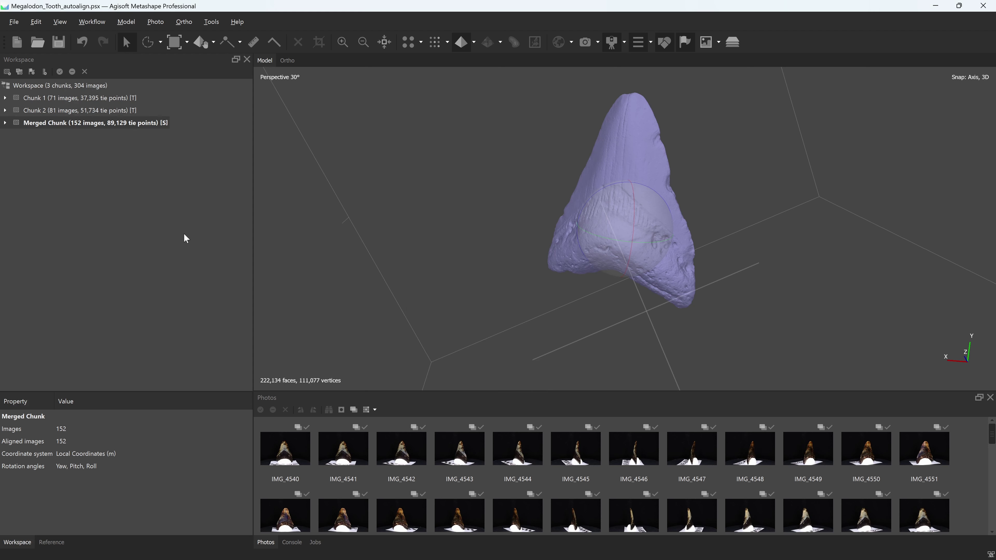
# - Save the current project and open the project Megalodon_Tooth.psx
pyautogui.click(56, 44)
pyautogui.click(36, 46)
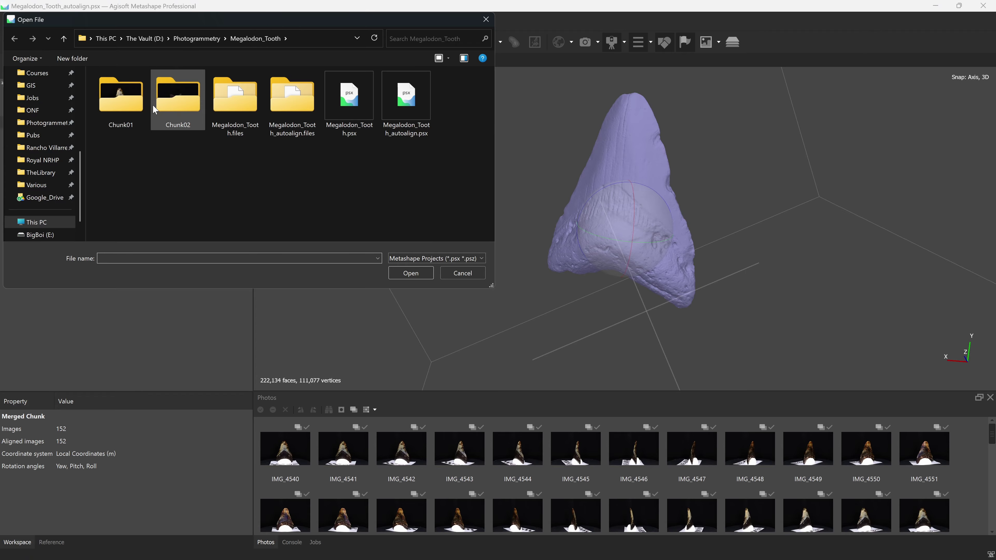
pyautogui.click(344, 104)
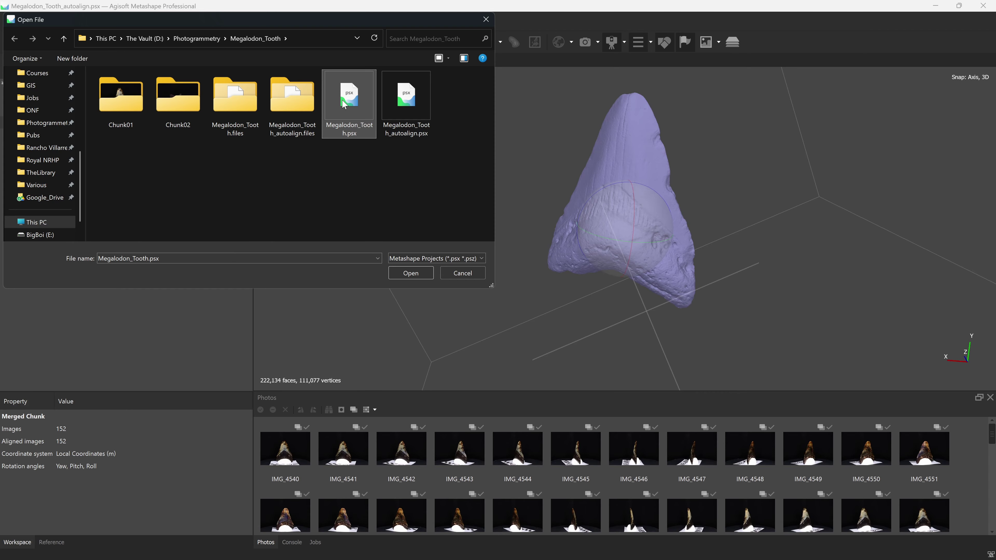
pyautogui.doubleClick(344, 104)
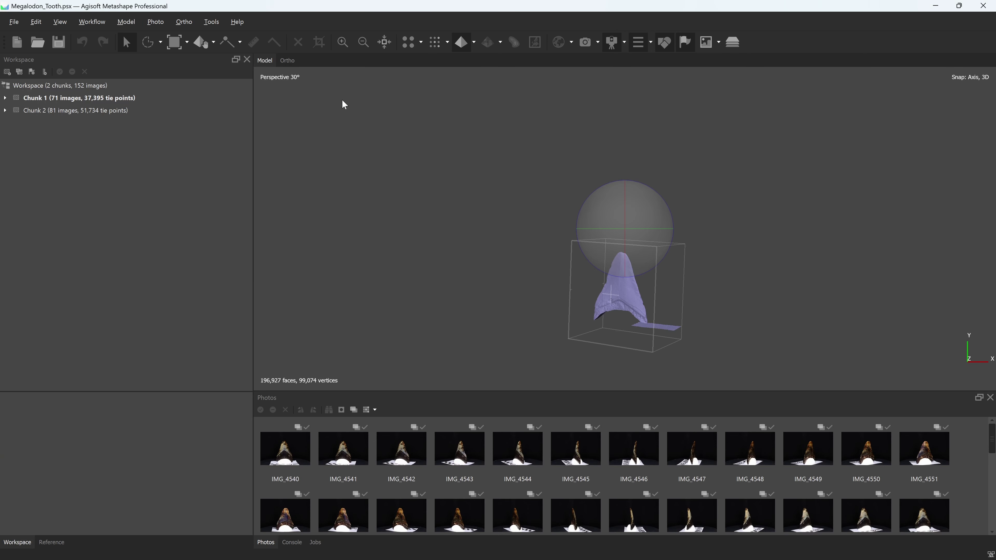
# - Show aligned chunks and the model texture, and compare the orientations of Chunk 1 and Chunk 2 by activating each in turn
pyautogui.doubleClick(109, 111)
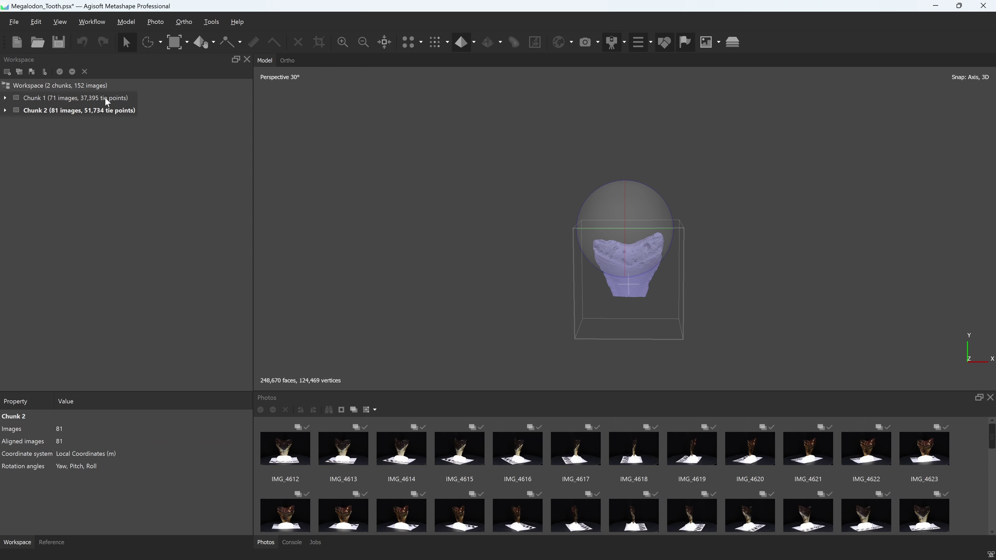
pyautogui.click(105, 97)
pyautogui.doubleClick(108, 113)
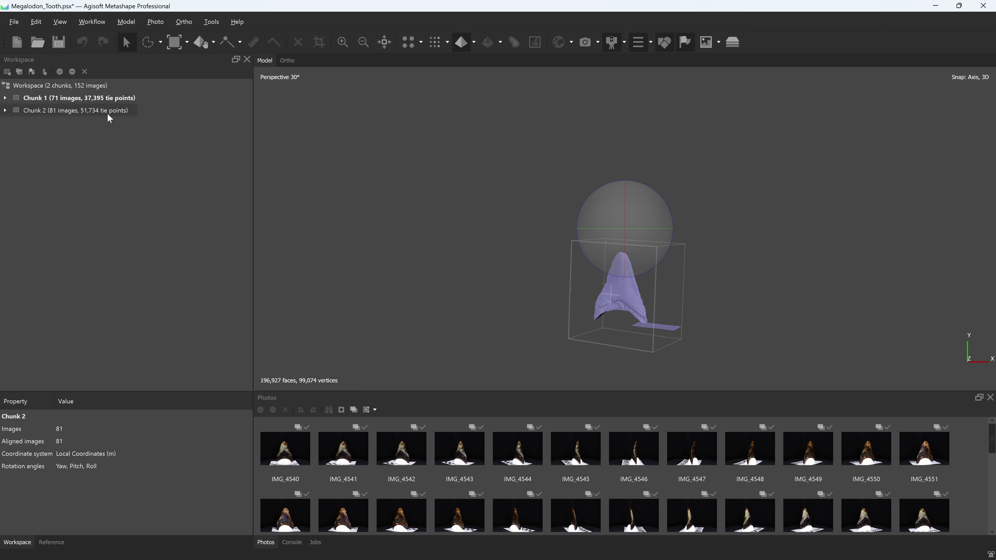
pyautogui.hotkey('ctrl', 'z')
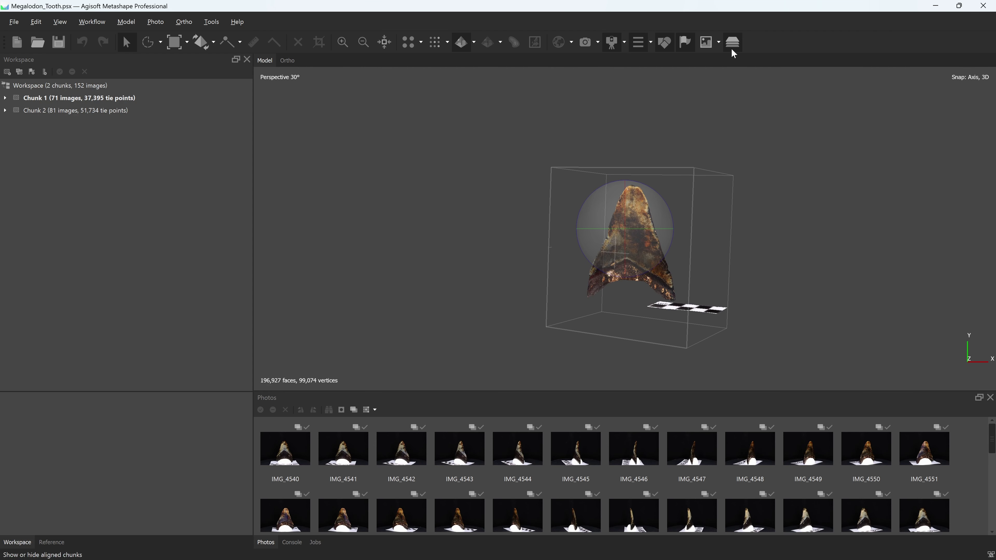
pyautogui.doubleClick(103, 107)
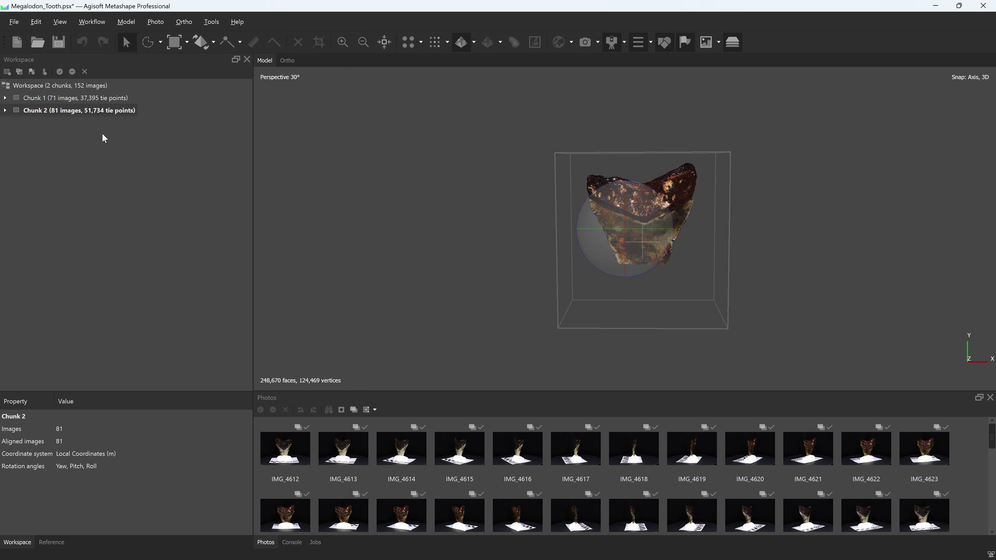
pyautogui.doubleClick(98, 93)
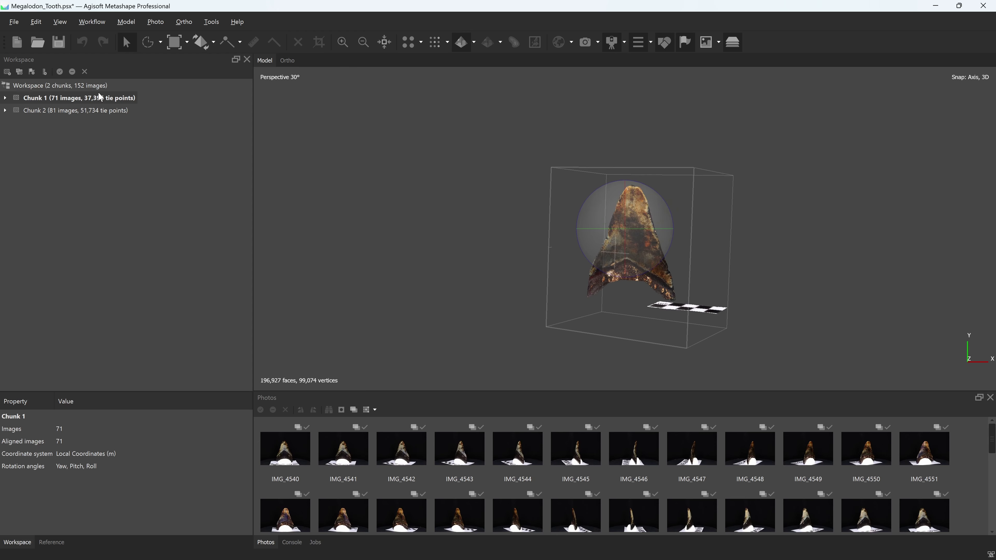
pyautogui.scroll(4, 706, 294)
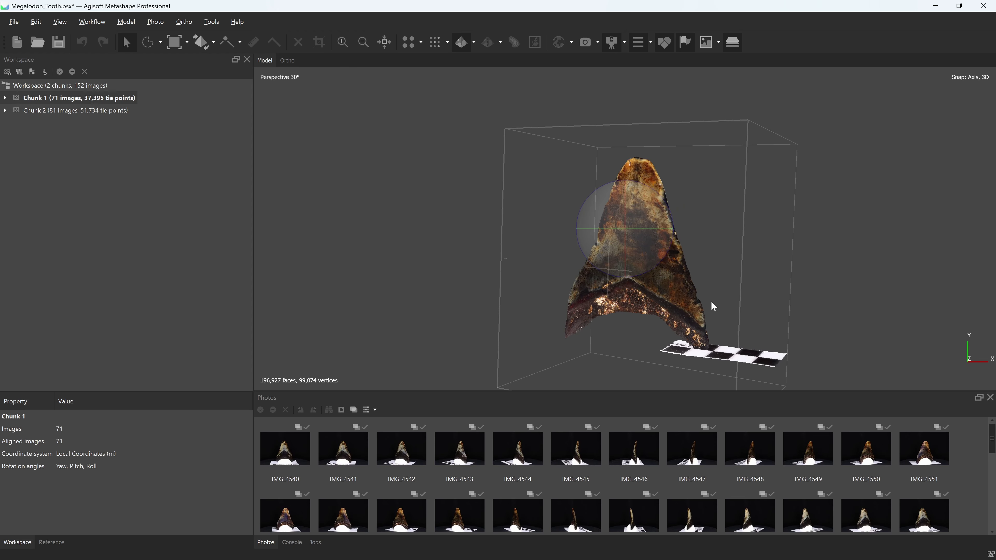
pyautogui.moveTo(639, 229); pyautogui.dragTo(661, 225)
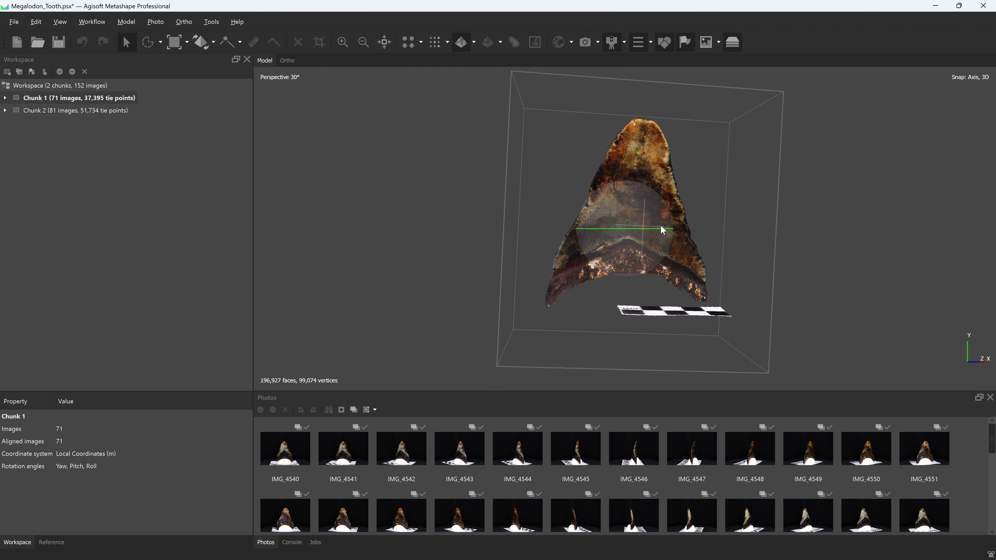
# - Rotate the Chunk 2 object so its root points down, and check it against the orientation of Chunk 1
pyautogui.doubleClick(106, 111)
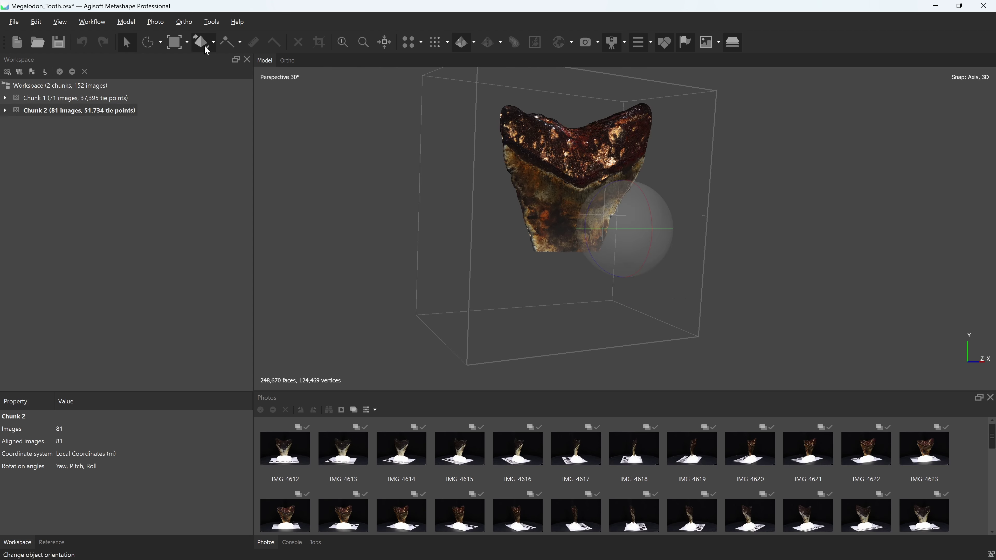
pyautogui.click(215, 45)
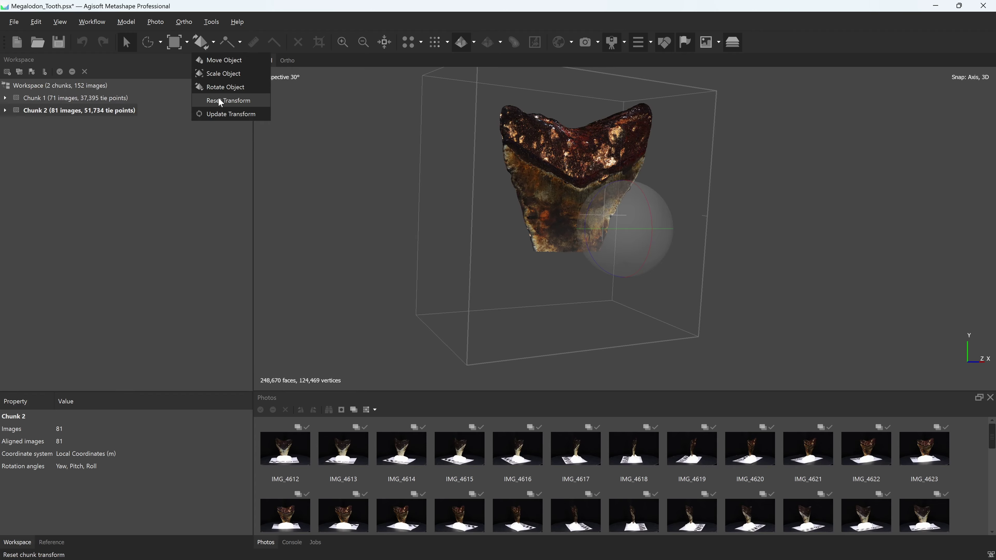
pyautogui.click(221, 88)
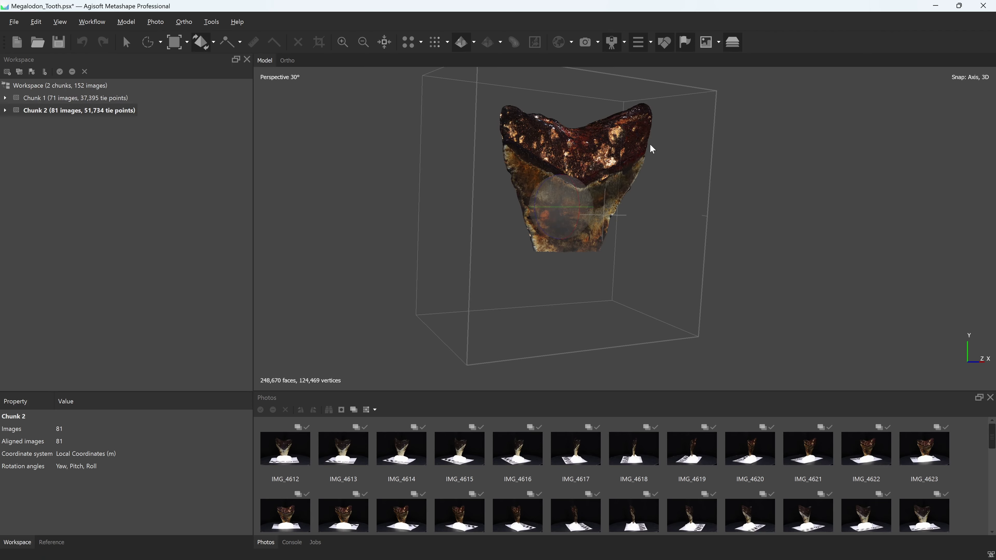
pyautogui.moveTo(633, 114); pyautogui.dragTo(566, 200)
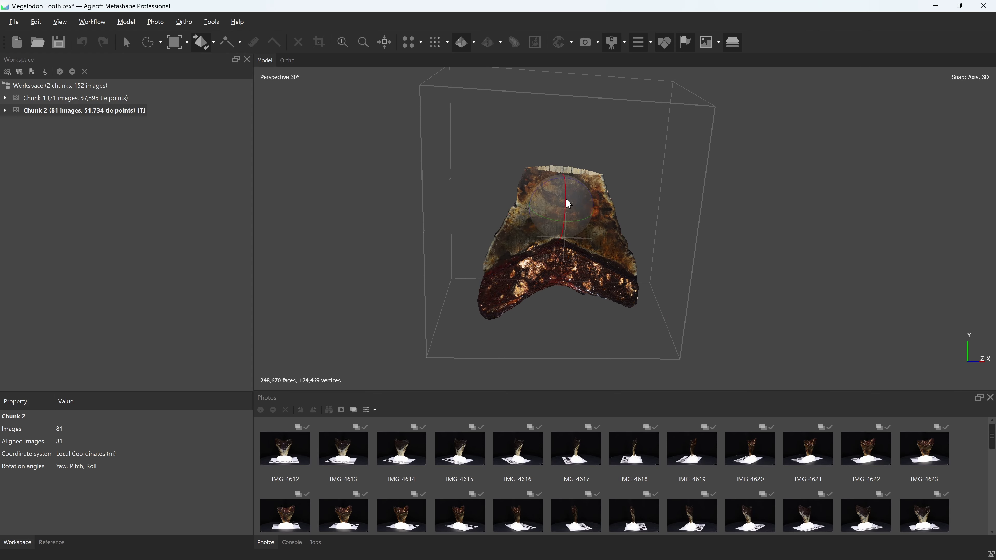
pyautogui.doubleClick(74, 99)
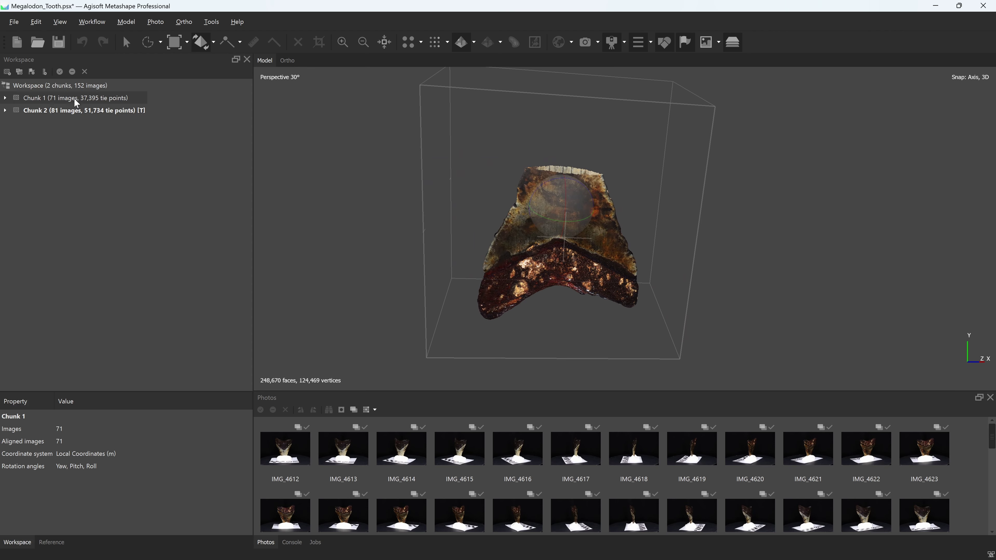
pyautogui.doubleClick(73, 113)
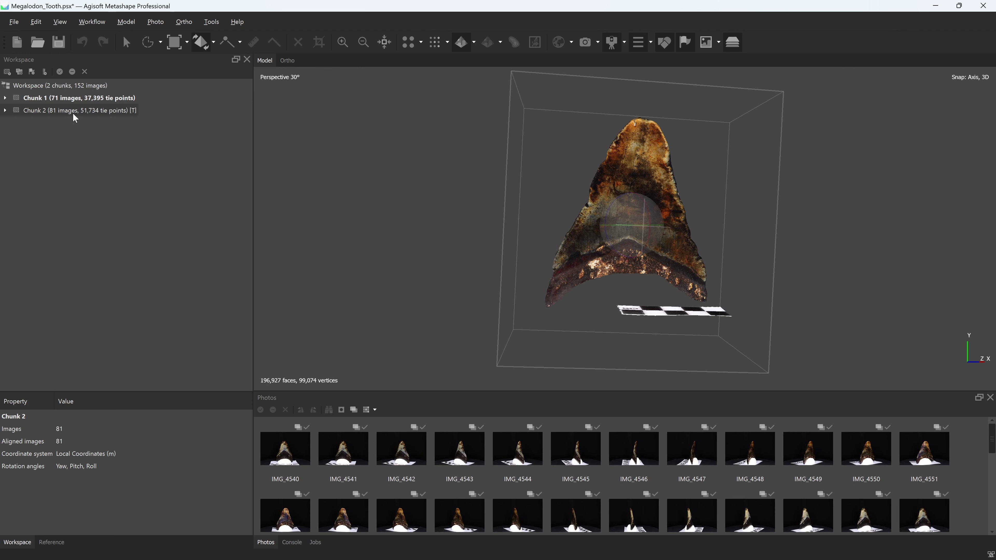
# - Move the Chunk 2 object towards the centre of the view with the Move Object tool
pyautogui.click(212, 43)
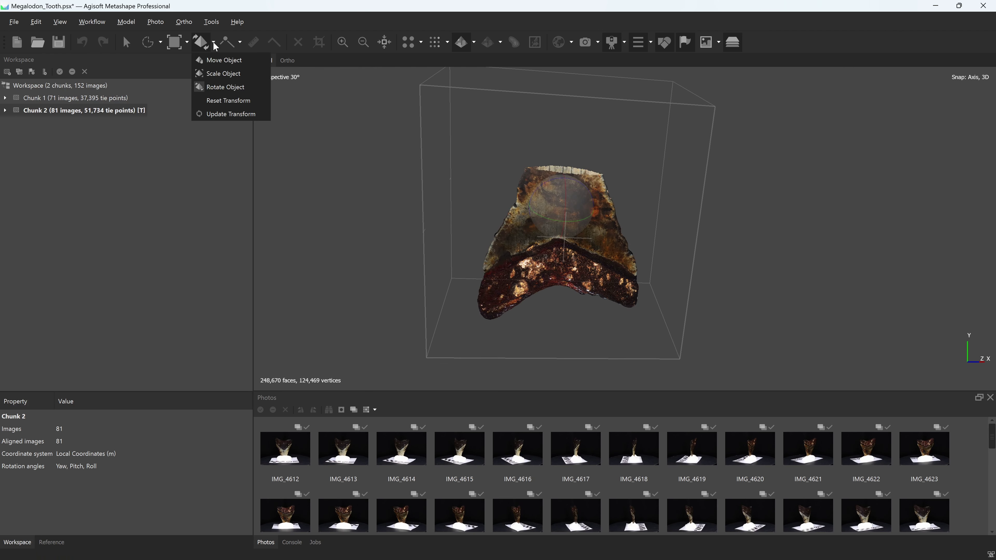
pyautogui.click(225, 59)
pyautogui.moveTo(570, 209); pyautogui.dragTo(603, 223)
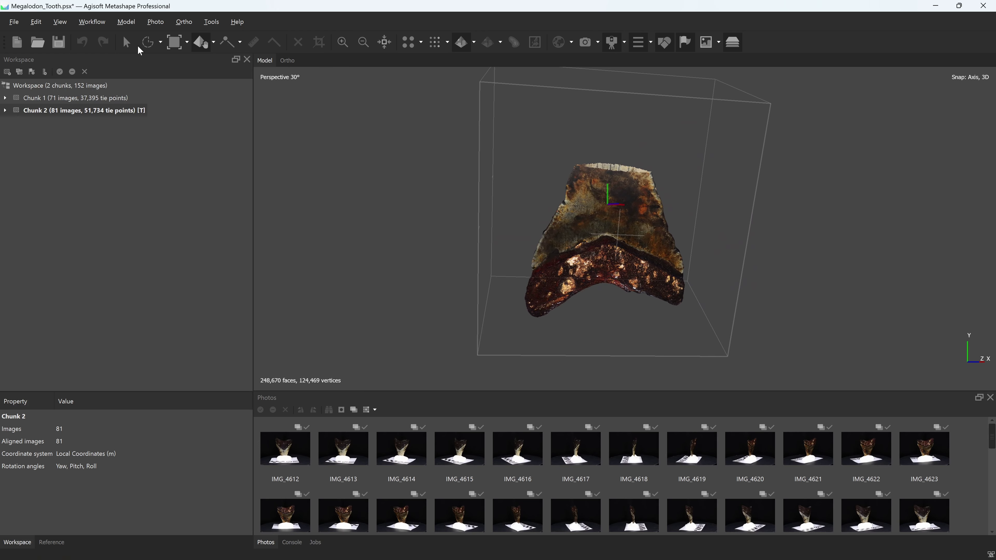
# - Activate Chunk 1 and, viewed from the side, move its tooth clear of the Chunk 2 tooth
pyautogui.click(126, 42)
pyautogui.moveTo(620, 257); pyautogui.dragTo(697, 234)
pyautogui.doubleClick(112, 102)
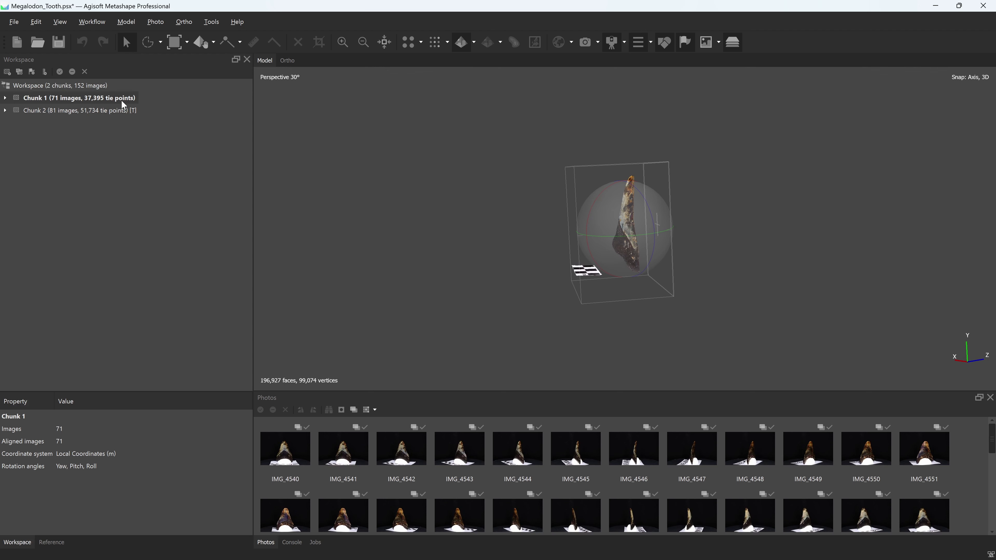
pyautogui.click(201, 42)
pyautogui.moveTo(670, 221); pyautogui.dragTo(695, 266)
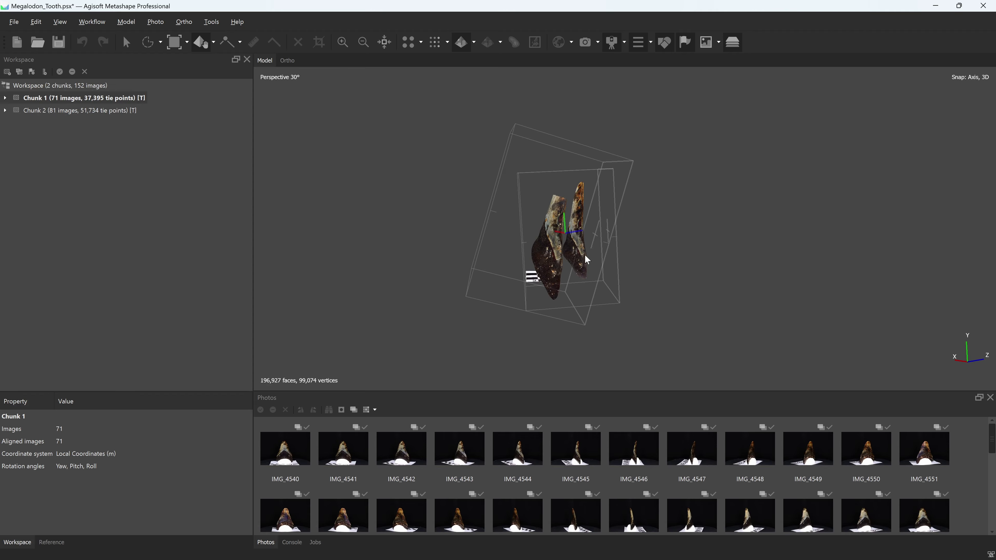
pyautogui.moveTo(584, 254); pyautogui.dragTo(619, 255)
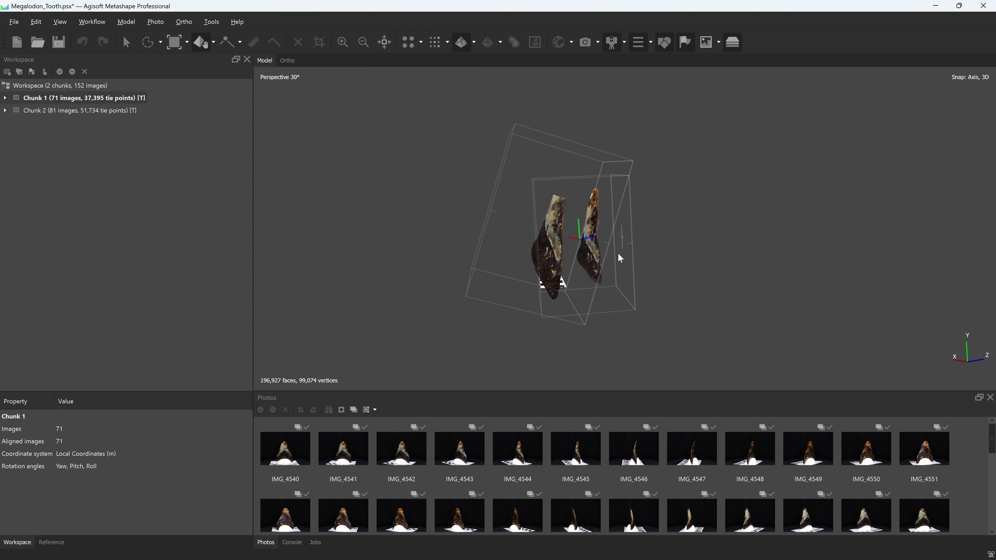
# - Viewed face-on, move the Chunk 1 tooth sideways so it stands beside the Chunk 2 tooth
pyautogui.click(126, 42)
pyautogui.moveTo(610, 240); pyautogui.dragTo(671, 247)
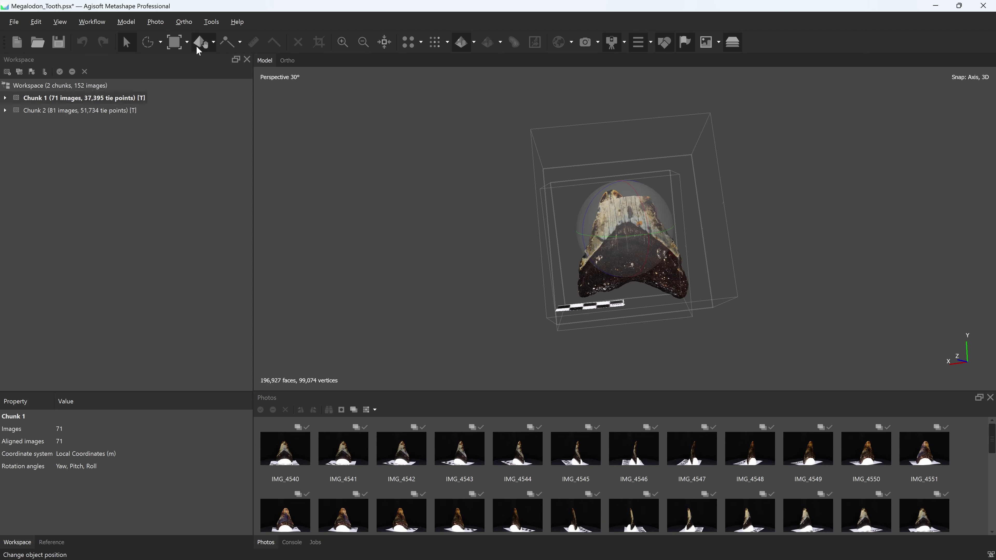
pyautogui.click(198, 49)
pyautogui.moveTo(631, 246); pyautogui.dragTo(528, 254)
# - Viewed from the side, move the Chunk 1 tooth in depth to line it up with the Chunk 2 tooth
pyautogui.click(126, 42)
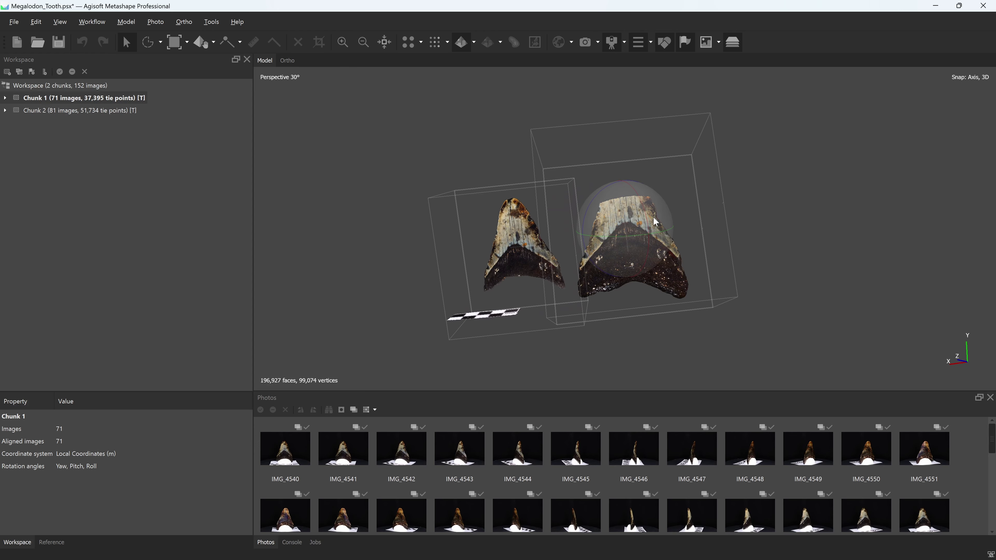
pyautogui.moveTo(655, 222); pyautogui.dragTo(604, 235)
pyautogui.moveTo(704, 212); pyautogui.dragTo(632, 233)
pyautogui.click(204, 42)
pyautogui.click(127, 43)
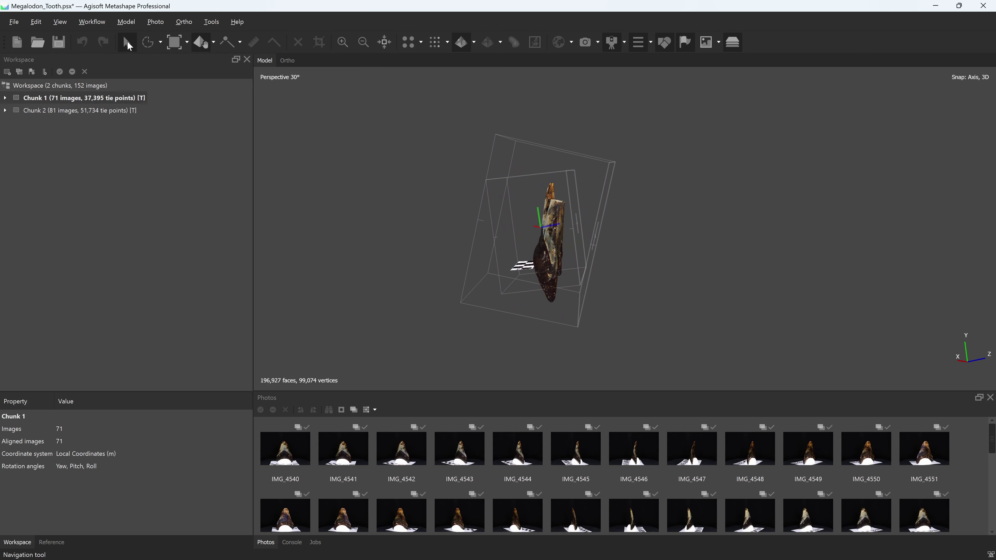
# - Shift Chunk 2 slightly away from Chunk 1 and lower Chunk 1 so both teeth stand level side by side
pyautogui.moveTo(590, 258); pyautogui.dragTo(605, 206)
pyautogui.scroll(5, 566, 262)
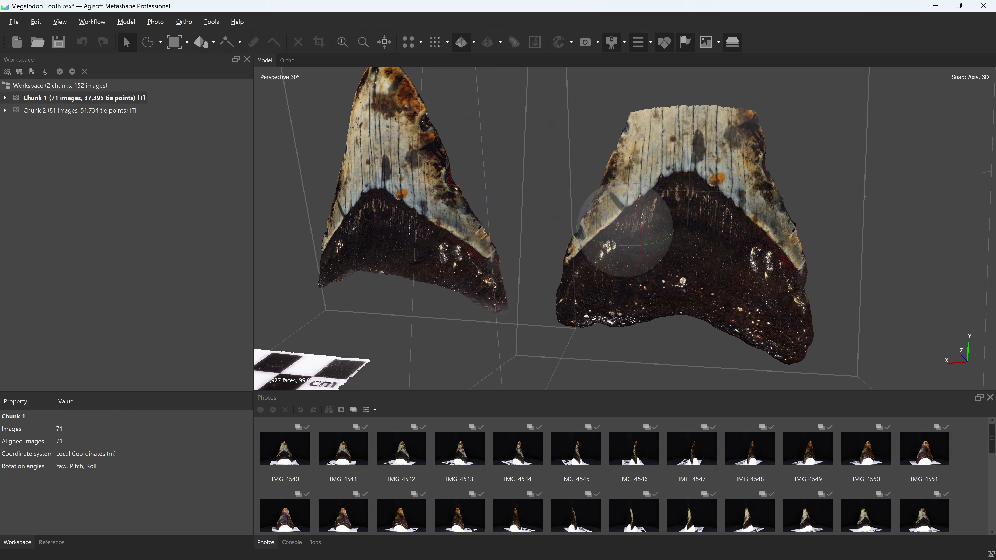
pyautogui.doubleClick(57, 110)
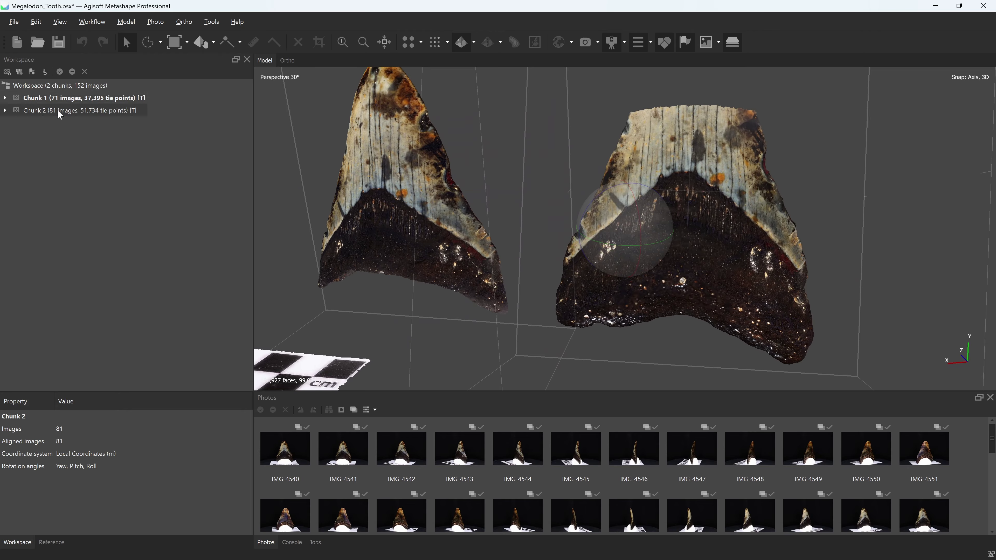
pyautogui.moveTo(717, 199); pyautogui.dragTo(721, 173)
pyautogui.click(202, 42)
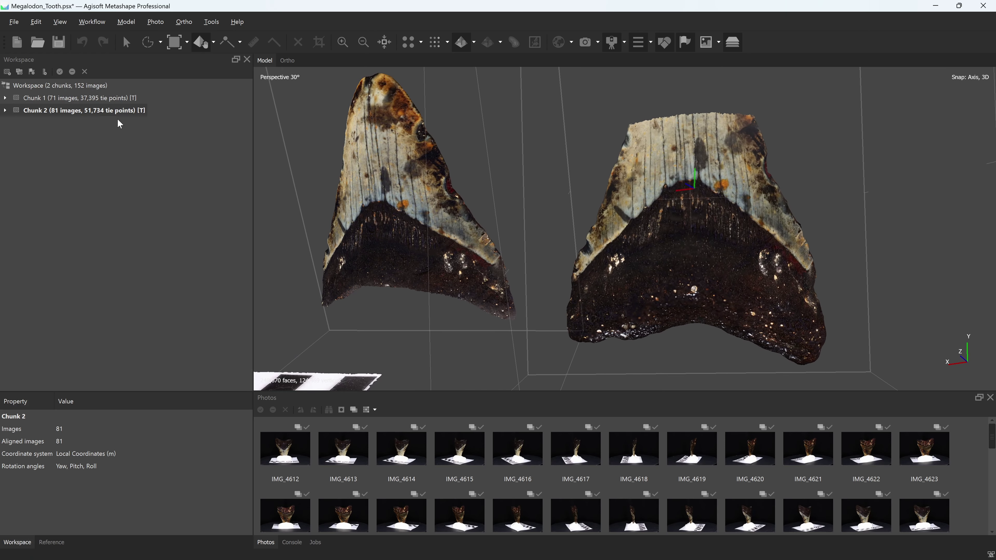
pyautogui.click(115, 101)
pyautogui.moveTo(392, 177); pyautogui.dragTo(423, 179)
pyautogui.doubleClick(71, 96)
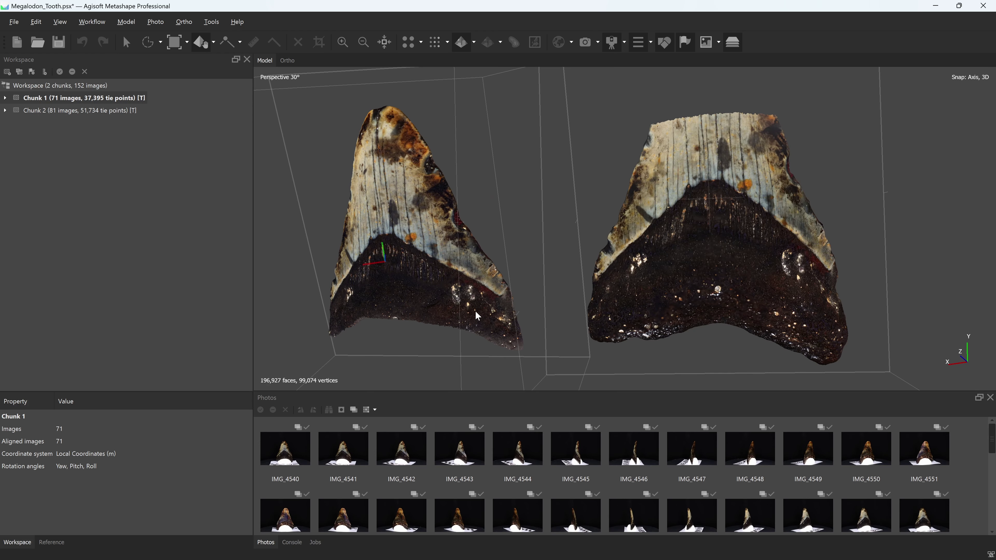
# - Add the first marker at the small light spot below the paired white patches on the root, on Chunk 1 and Chunk 2
pyautogui.scroll(3, 476, 314)
pyautogui.moveTo(514, 353); pyautogui.dragTo(494, 268, button='right')
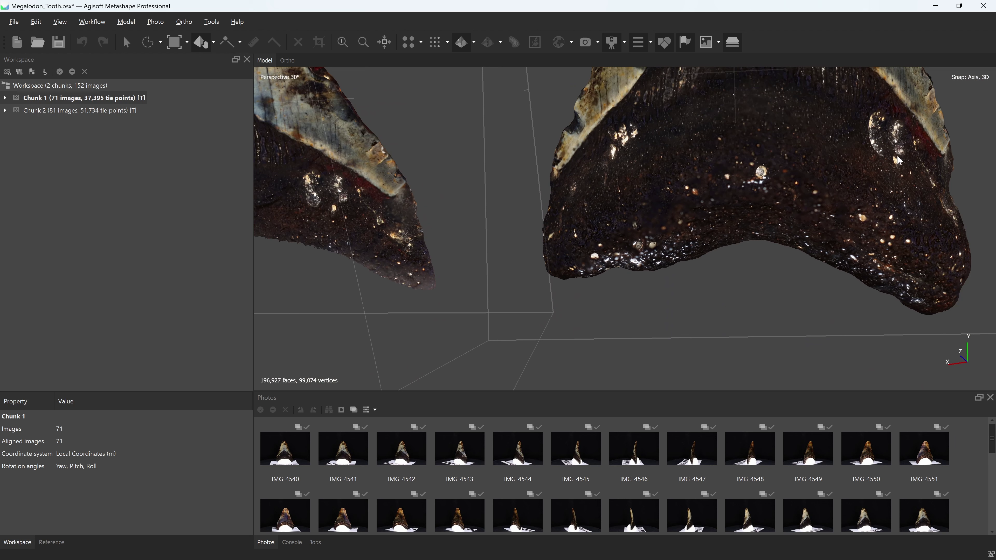
pyautogui.rightClick(334, 222)
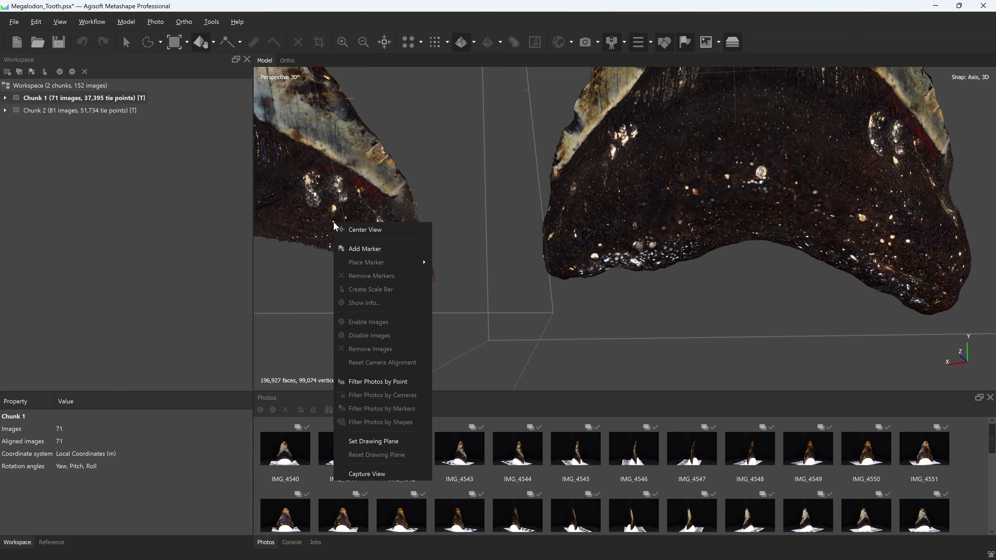
pyautogui.click(365, 253)
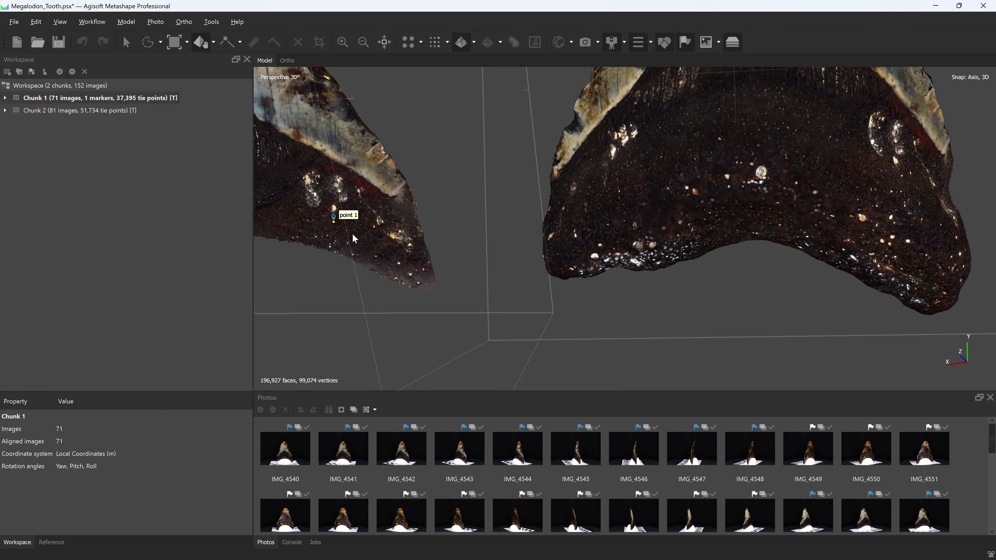
pyautogui.doubleClick(96, 111)
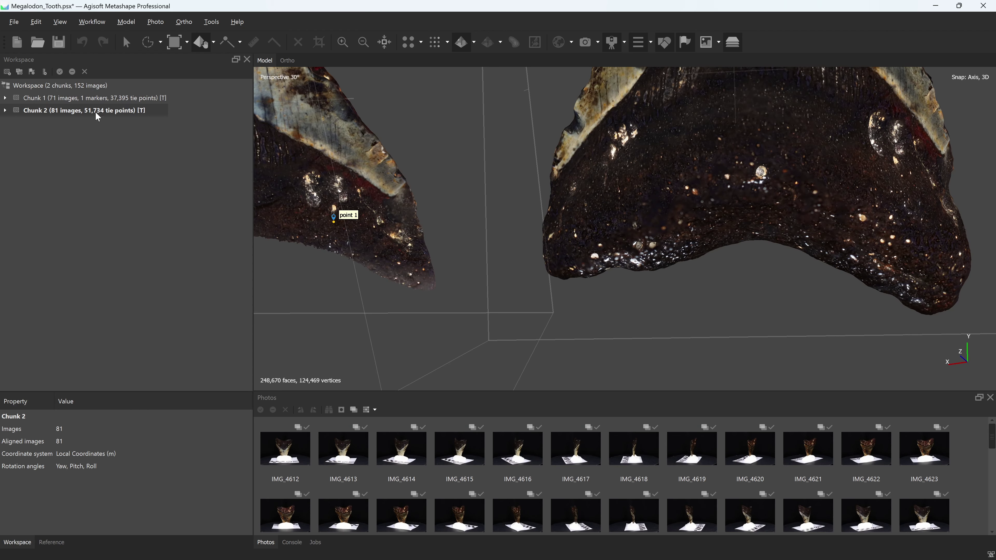
pyautogui.rightClick(901, 175)
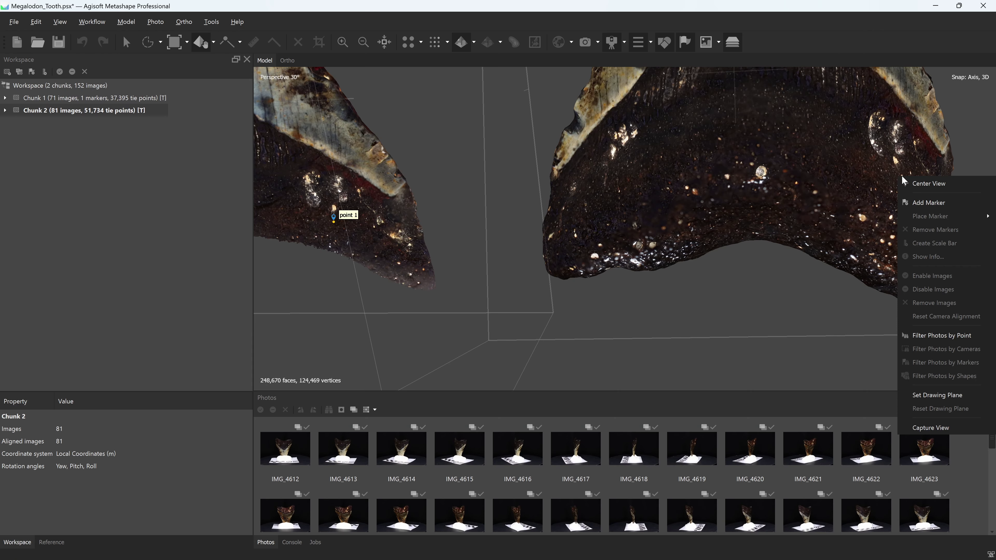
pyautogui.click(928, 203)
# - Activate Chunk 1 and add a second marker at the peak where the dark root meets the light enamel
pyautogui.moveTo(660, 175); pyautogui.dragTo(699, 210, button='middle')
pyautogui.scroll(-5, 699, 209)
pyautogui.moveTo(699, 210); pyautogui.dragTo(677, 179)
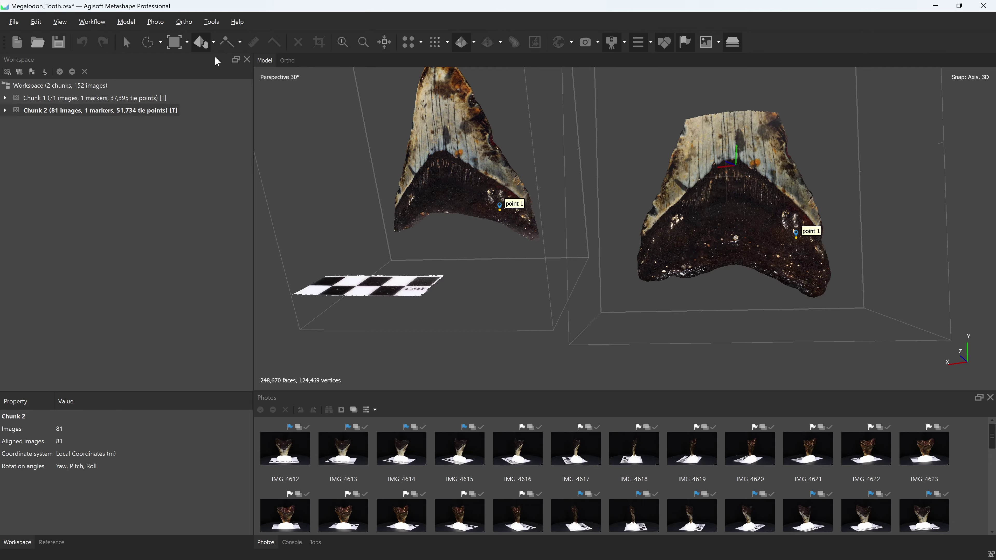
pyautogui.click(131, 41)
pyautogui.moveTo(602, 207); pyautogui.dragTo(631, 239)
pyautogui.scroll(5, 639, 190)
pyautogui.scroll(-2, 631, 240)
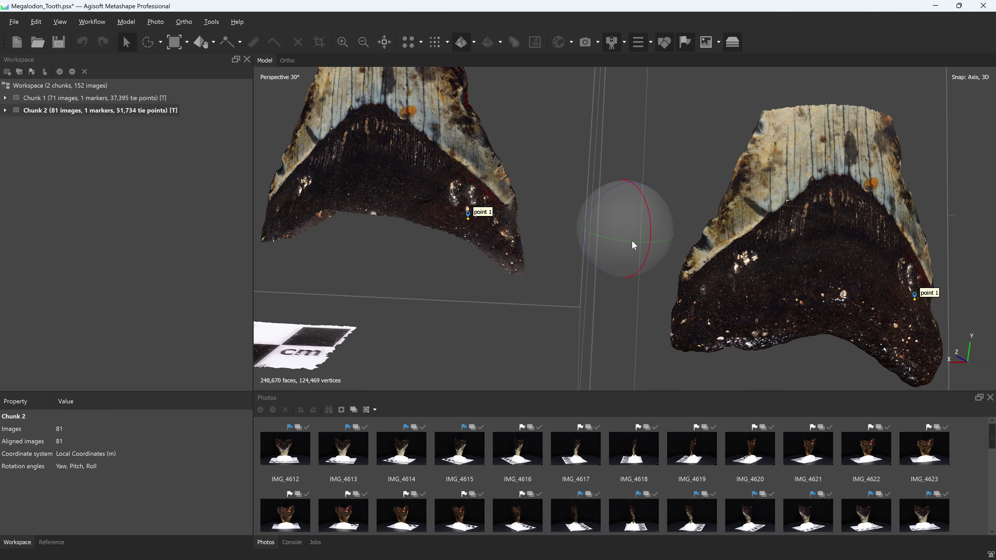
pyautogui.scroll(3, 357, 198)
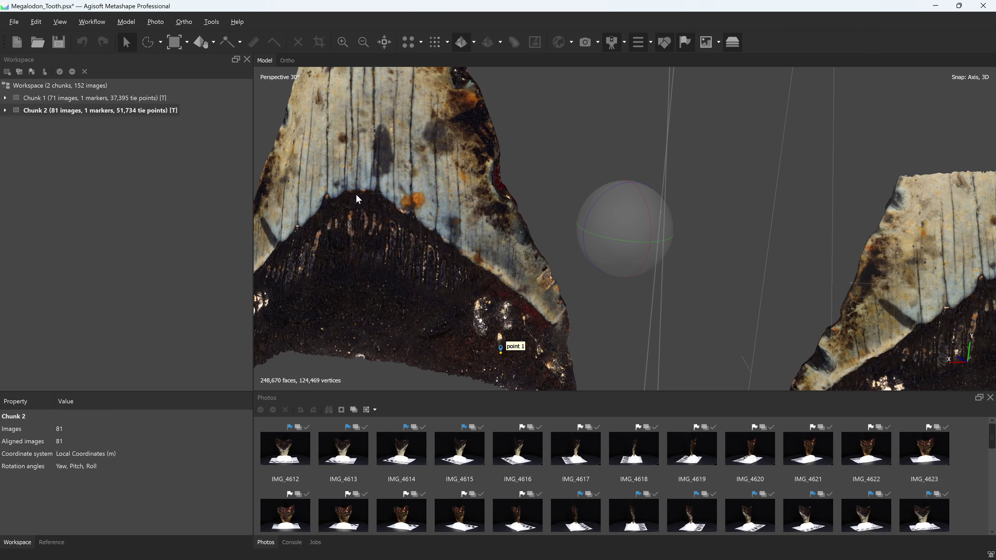
pyautogui.doubleClick(114, 98)
pyautogui.rightClick(361, 192)
pyautogui.click(397, 218)
# - Activate Chunk 2 and add its matching second marker at the peak of the root-enamel boundary
pyautogui.scroll(-2, 397, 218)
pyautogui.scroll(4, 882, 243)
pyautogui.doubleClick(116, 110)
pyautogui.rightClick(886, 244)
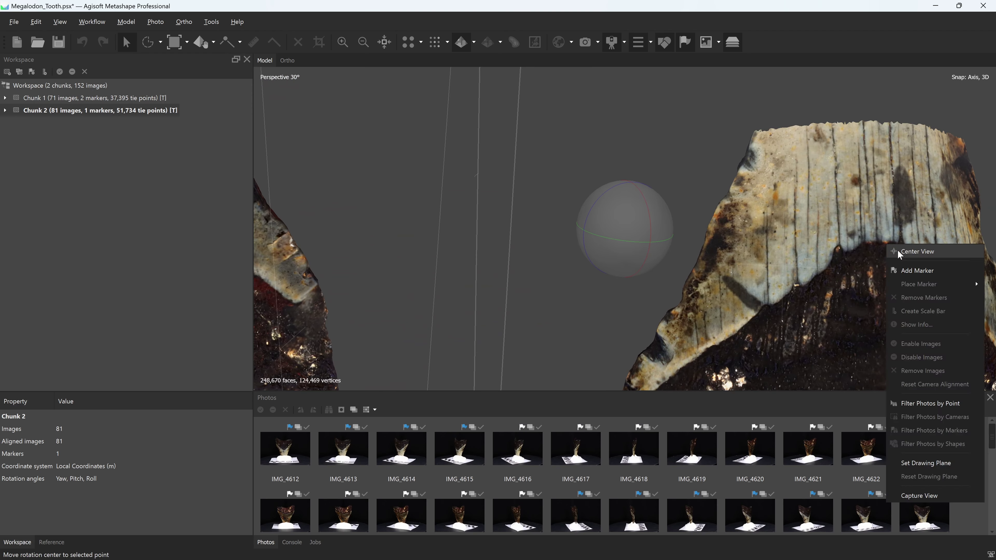
pyautogui.click(910, 271)
# - Add the third marker beside the white patch on the root's opposite side, first on Chunk 2 and then on Chunk 1
pyautogui.scroll(-4, 910, 271)
pyautogui.moveTo(830, 243)
pyautogui.mouseDown(button='middle')
pyautogui.moveTo(665, 191)
pyautogui.moveTo(702, 161)
pyautogui.mouseUp(button='middle')
pyautogui.scroll(2, 508, 264)
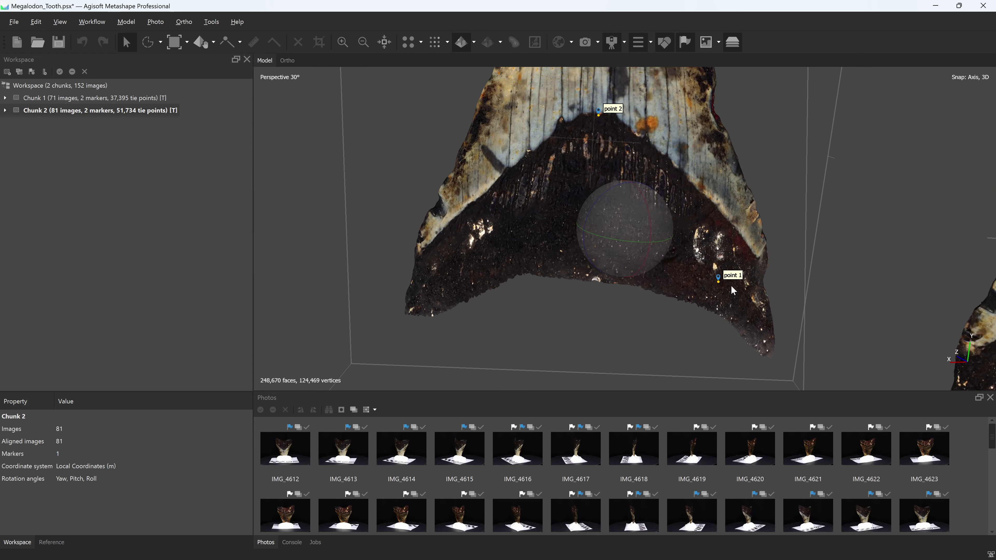
pyautogui.moveTo(731, 285); pyautogui.dragTo(596, 209, button='middle')
pyautogui.rightClick(935, 256)
pyautogui.click(952, 283)
pyautogui.doubleClick(117, 98)
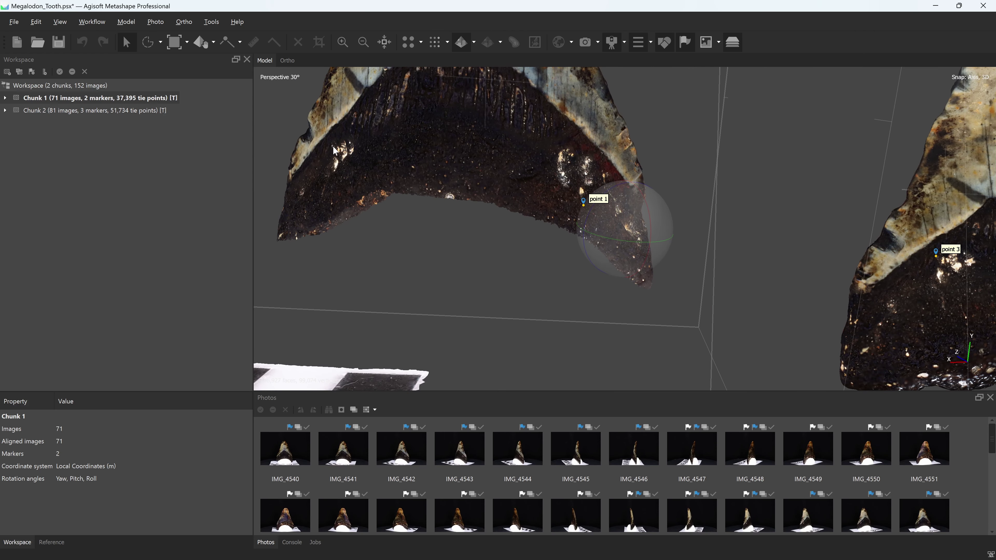
pyautogui.rightClick(332, 145)
pyautogui.click(356, 173)
# - On the back of the tooth, add a fourth marker to Chunk 2 on the enamel's outer edge above the third marker
pyautogui.scroll(-4, 602, 140)
pyautogui.moveTo(602, 140)
pyautogui.mouseDown()
pyautogui.moveTo(567, 209)
pyautogui.moveTo(533, 211)
pyautogui.mouseUp()
pyautogui.scroll(3, 532, 211)
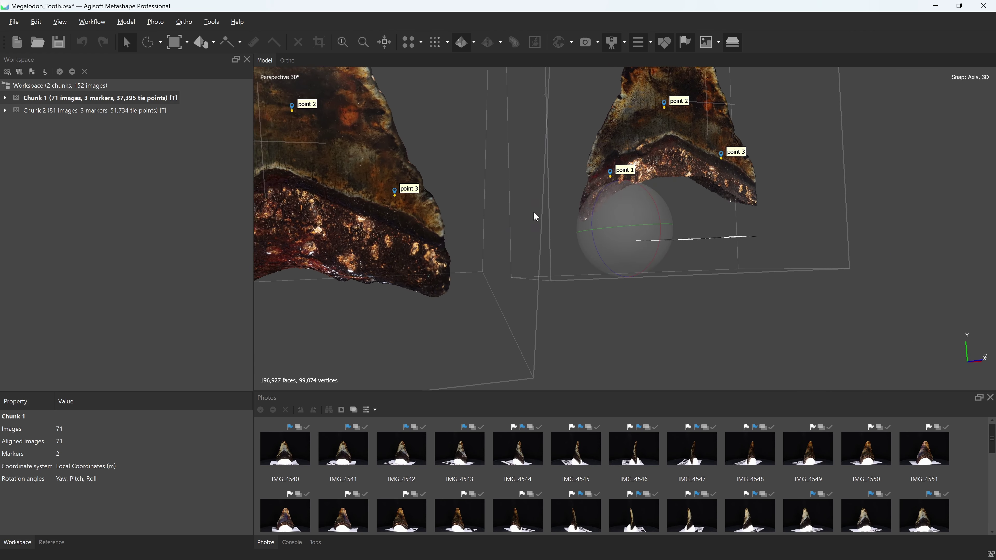
pyautogui.moveTo(533, 212); pyautogui.dragTo(628, 288, button='middle')
pyautogui.scroll(3, 575, 289)
pyautogui.moveTo(627, 288); pyautogui.dragTo(572, 218)
pyautogui.moveTo(571, 218); pyautogui.dragTo(744, 218, button='middle')
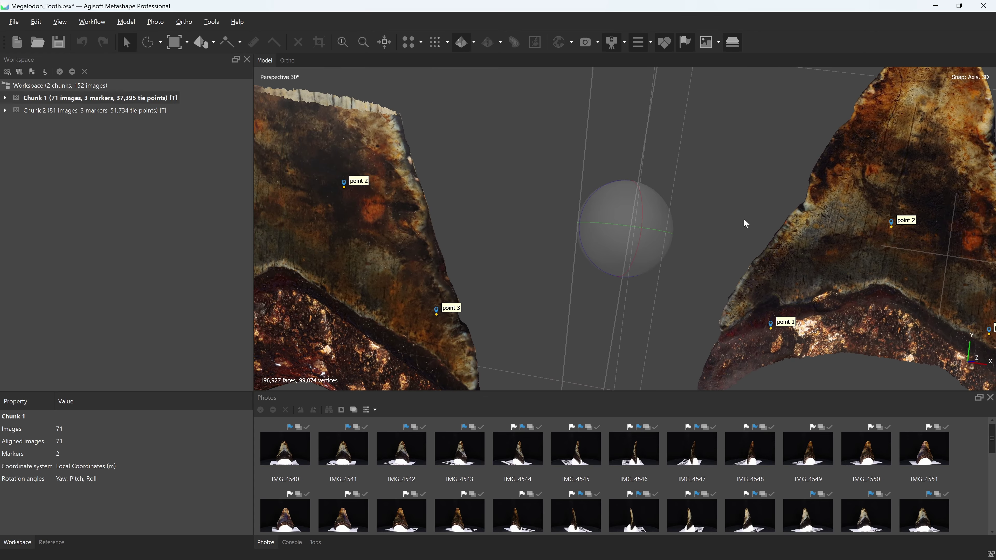
pyautogui.doubleClick(137, 109)
pyautogui.doubleClick(125, 98)
pyautogui.scroll(3, 375, 168)
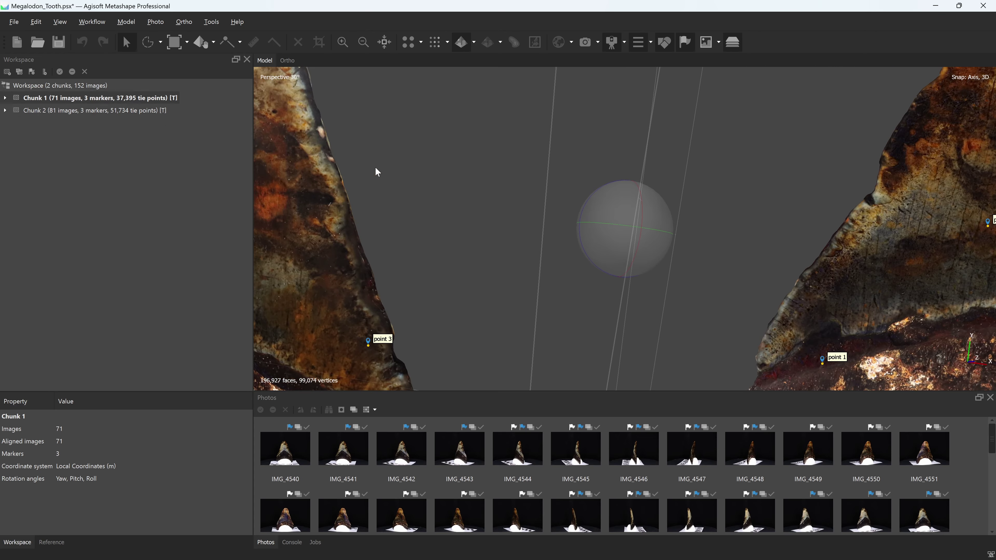
pyautogui.scroll(1, 351, 179)
pyautogui.doubleClick(137, 110)
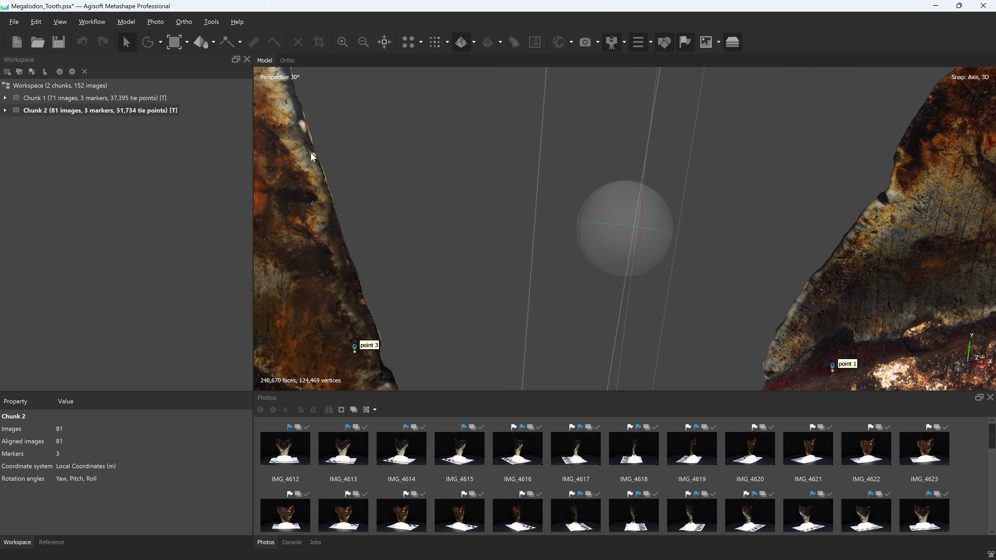
pyautogui.rightClick(312, 152)
pyautogui.click(336, 179)
# - Activate Chunk 1 and add its fourth marker at the matching spot on the enamel's outer edge
pyautogui.doubleClick(162, 98)
pyautogui.moveTo(980, 212); pyautogui.dragTo(728, 198, button='middle')
pyautogui.scroll(3, 727, 196)
pyautogui.rightClick(722, 192)
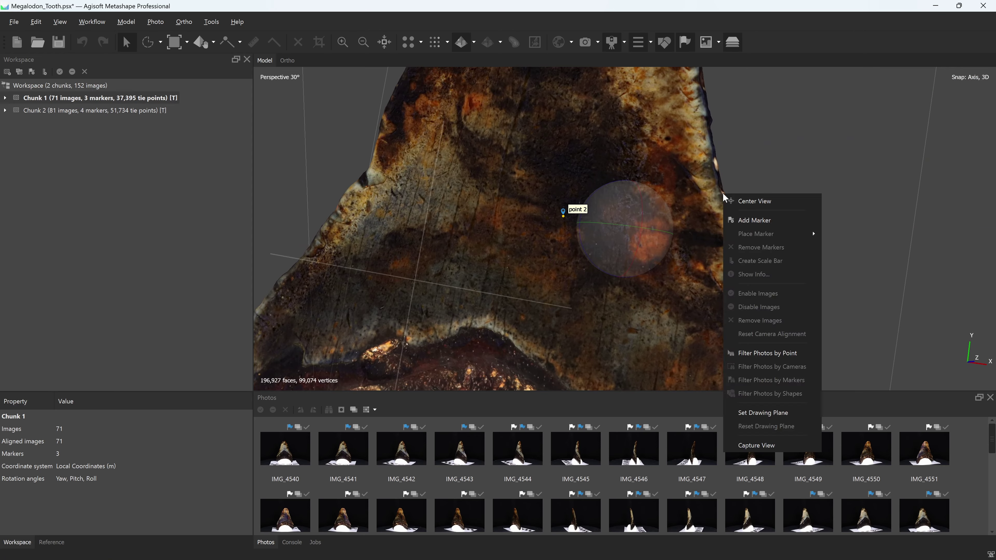
pyautogui.click(755, 220)
# - Add a fifth marker to Chunk 1 near the small dark notch on the opposite enamel edge
pyautogui.scroll(-2, 502, 173)
pyautogui.moveTo(503, 173)
pyautogui.mouseDown(button='middle')
pyautogui.moveTo(900, 150)
pyautogui.moveTo(770, 210)
pyautogui.moveTo(866, 200)
pyautogui.moveTo(630, 204)
pyautogui.mouseUp(button='middle')
pyautogui.scroll(2, 630, 204)
pyautogui.rightClick(646, 222)
pyautogui.click(678, 250)
# - Activate Chunk 2 and add its fifth marker near the matching dark notch on the enamel edge
pyautogui.doubleClick(144, 112)
pyautogui.scroll(-4, 313, 206)
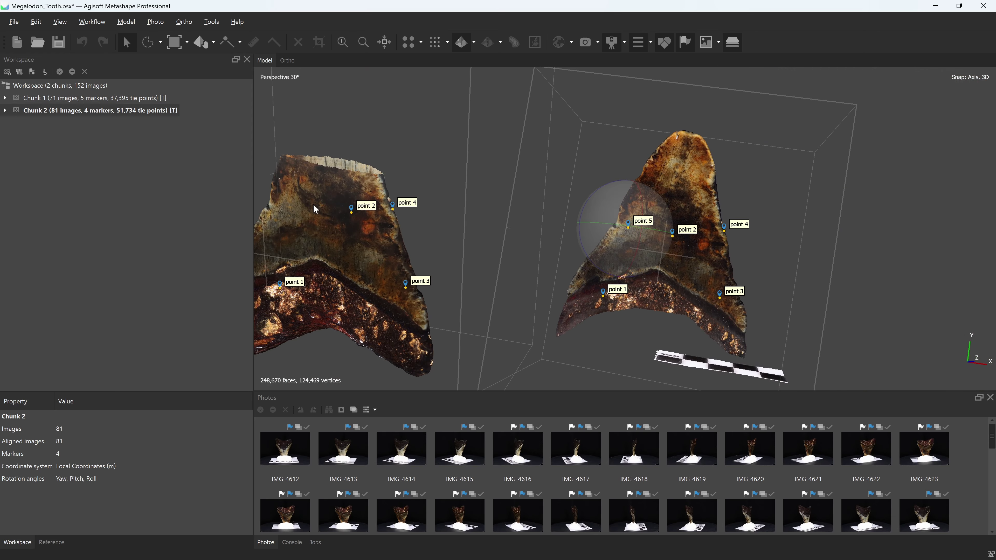
pyautogui.moveTo(271, 212); pyautogui.dragTo(639, 229, button='middle')
pyautogui.scroll(4, 639, 228)
pyautogui.moveTo(764, 230); pyautogui.dragTo(699, 231, button='middle')
pyautogui.scroll(-4, 699, 231)
pyautogui.moveTo(960, 229); pyautogui.dragTo(780, 209, button='middle')
pyautogui.scroll(2, 780, 209)
pyautogui.moveTo(429, 191); pyautogui.dragTo(918, 198, button='middle')
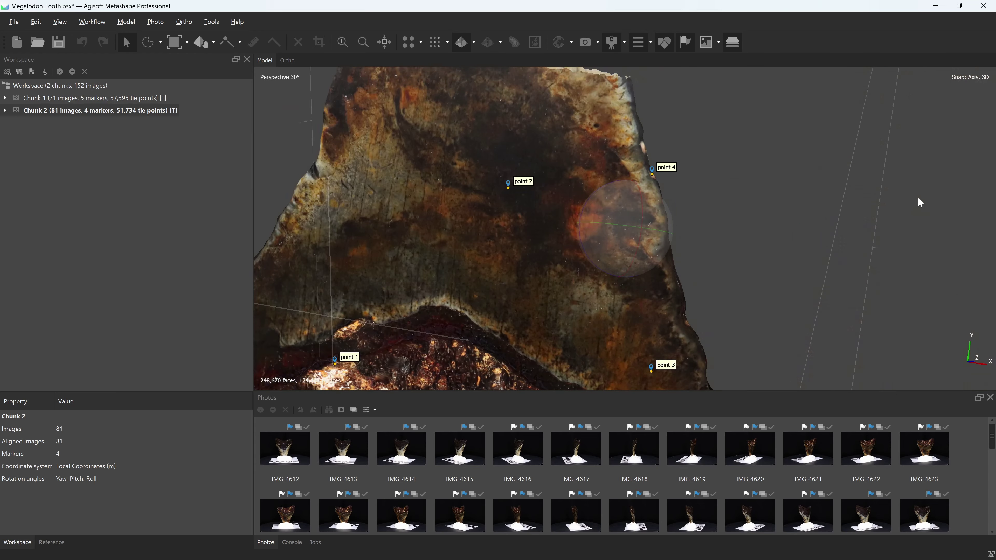
pyautogui.moveTo(303, 145); pyautogui.dragTo(419, 158, button='middle')
pyautogui.scroll(3, 419, 158)
pyautogui.rightClick(419, 158)
pyautogui.click(451, 186)
# - Add a sixth marker to Chunk 2 lower on the same enamel edge, above the first marker
pyautogui.scroll(-5, 462, 206)
pyautogui.moveTo(333, 253); pyautogui.dragTo(369, 173, button='middle')
pyautogui.scroll(3, 368, 173)
pyautogui.rightClick(399, 164)
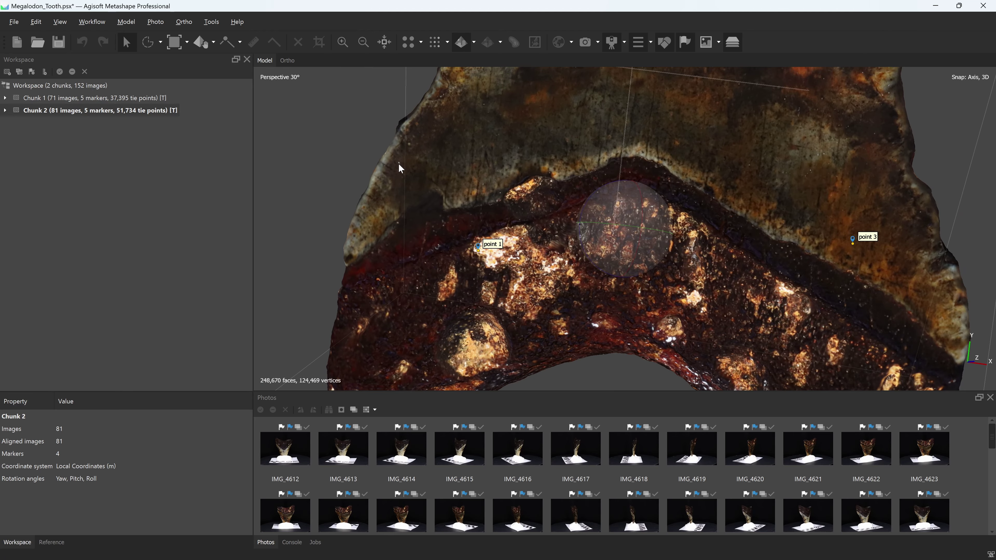
pyautogui.click(425, 193)
# - Activate Chunk 1 and add its sixth marker at the matching spot on the lower enamel edge
pyautogui.scroll(-5, 426, 194)
pyautogui.moveTo(889, 239); pyautogui.dragTo(651, 196, button='middle')
pyautogui.moveTo(675, 142); pyautogui.dragTo(623, 191, button='middle')
pyautogui.scroll(6, 623, 190)
pyautogui.doubleClick(144, 99)
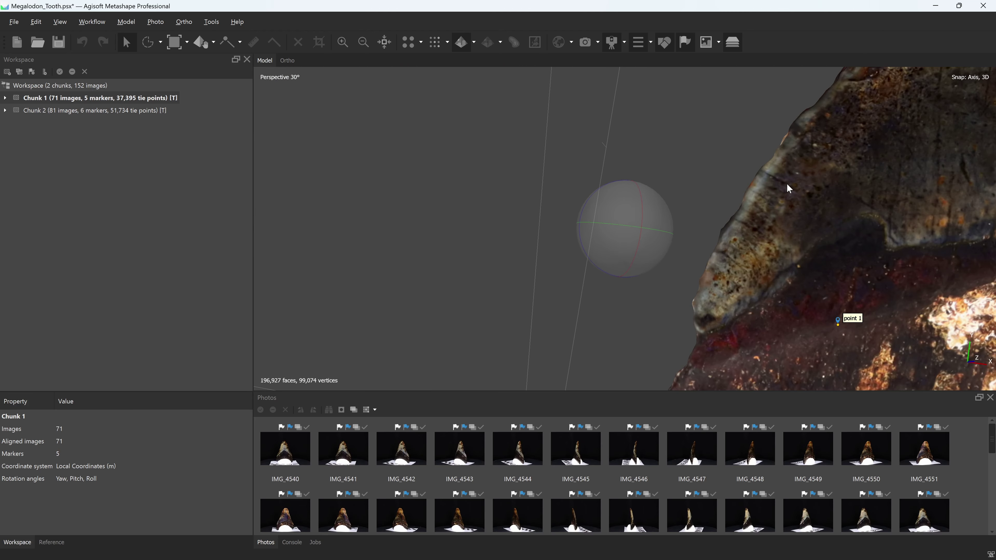
pyautogui.rightClick(797, 190)
pyautogui.click(823, 219)
# - Check the marker placement on both teeth and examine the marker reference lists of Chunk 1 and Chunk 2
pyautogui.scroll(-6, 823, 219)
pyautogui.moveTo(525, 220)
pyautogui.mouseDown()
pyautogui.moveTo(633, 246)
pyautogui.moveTo(663, 219)
pyautogui.mouseUp()
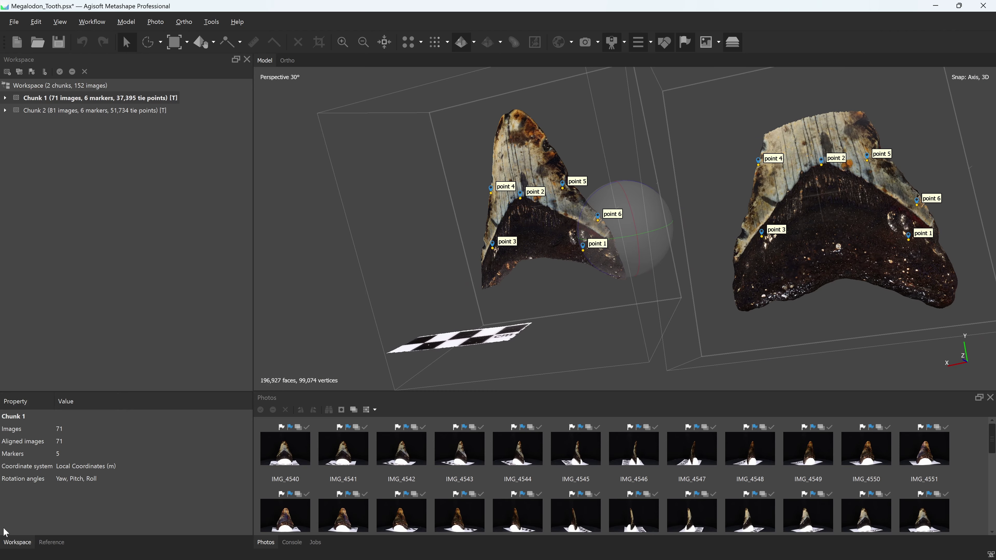
pyautogui.click(52, 543)
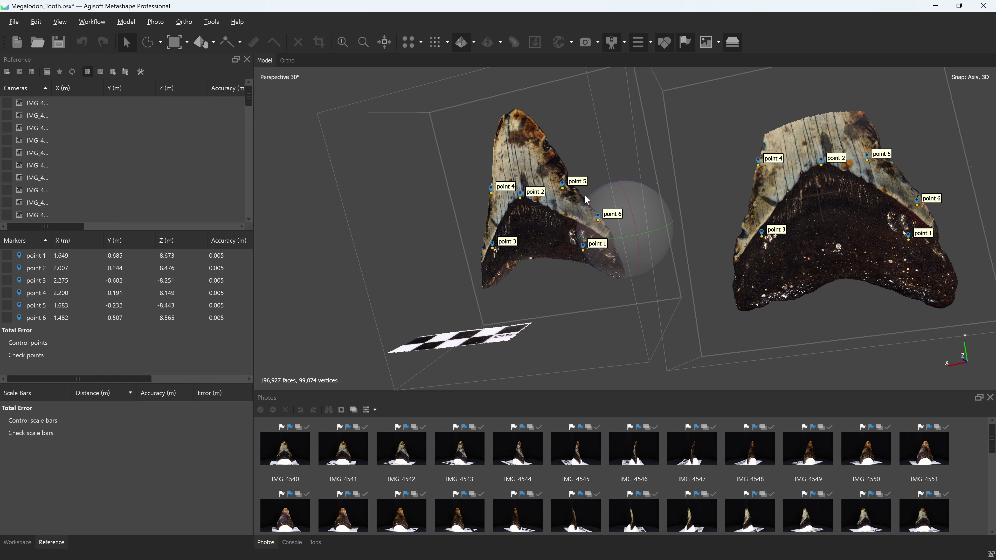
pyautogui.click(16, 544)
pyautogui.doubleClick(73, 111)
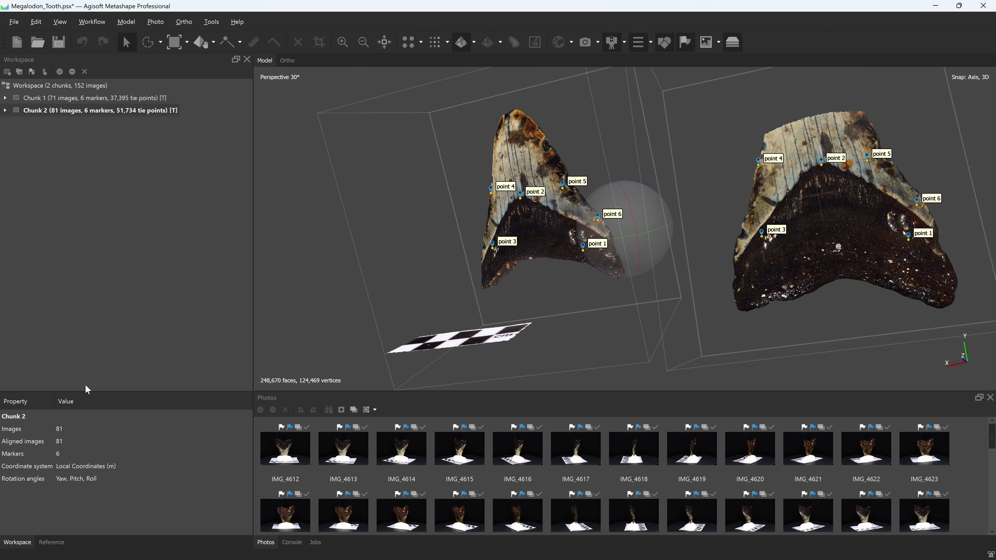
pyautogui.click(49, 543)
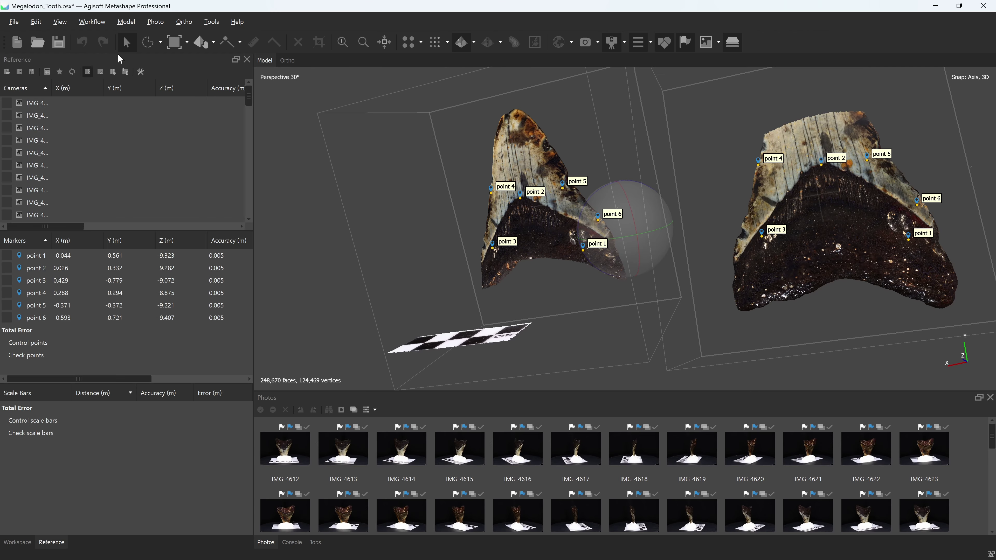
# - Align Chunk 1 and Chunk 2 using the Marker based method with Fit scale enabled
pyautogui.click(93, 22)
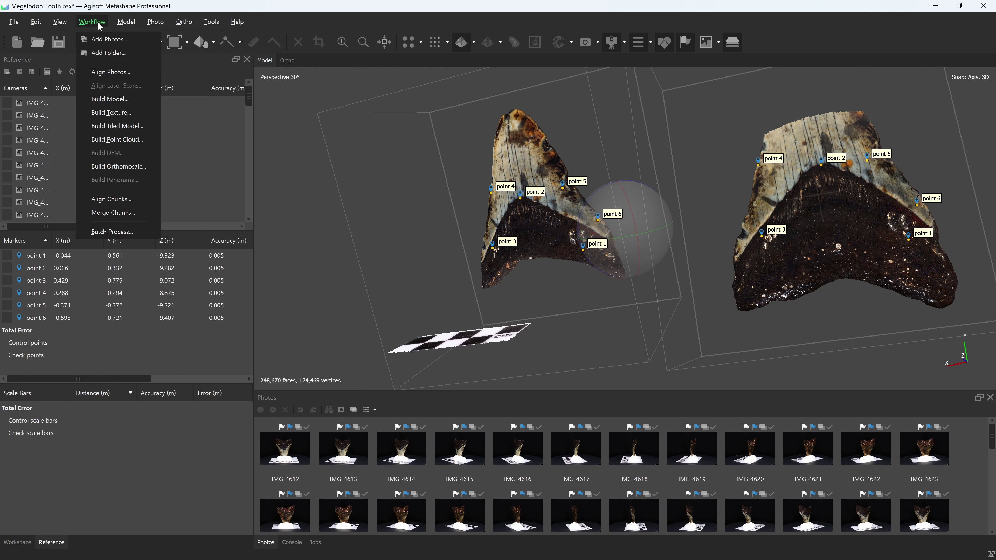
pyautogui.click(114, 200)
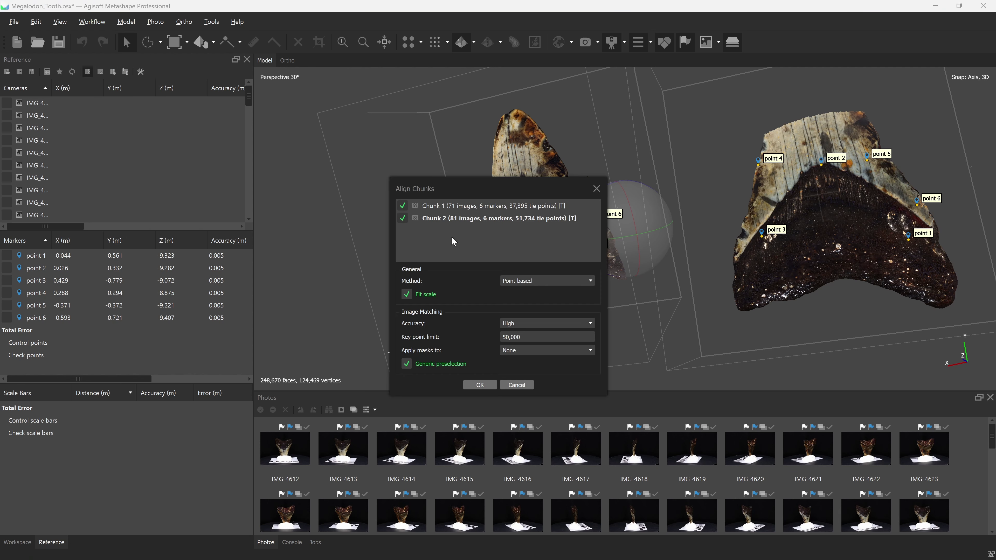
pyautogui.click(553, 279)
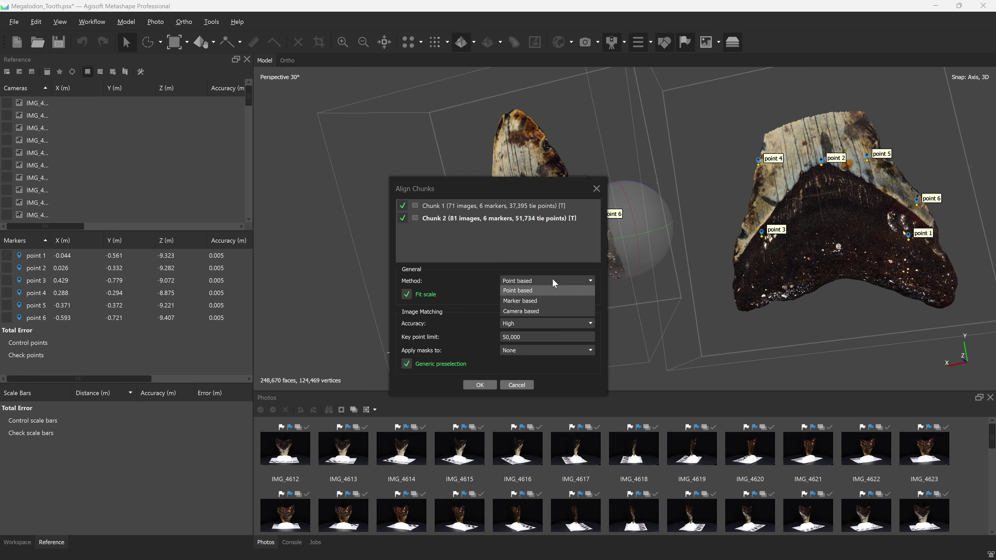
pyautogui.click(550, 299)
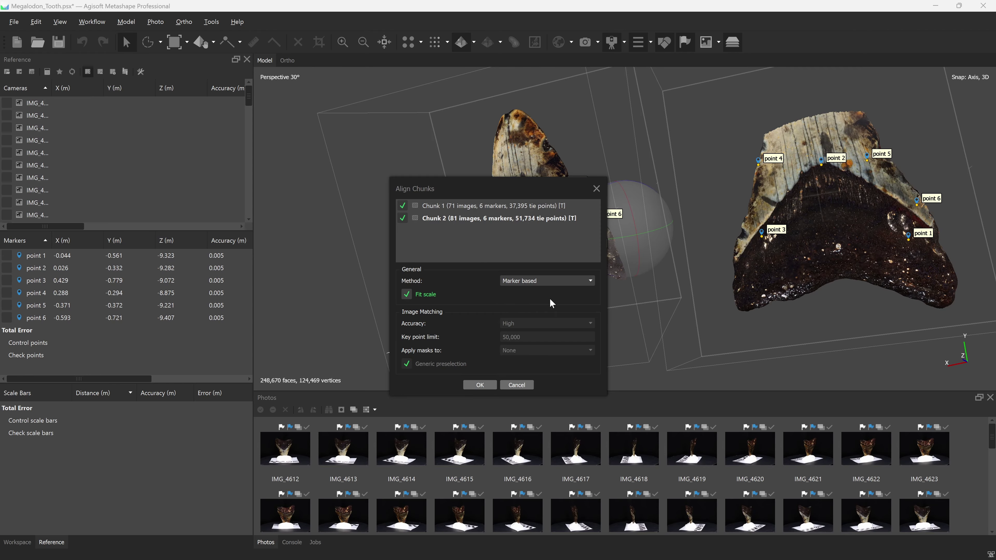
pyautogui.click(481, 385)
pyautogui.moveTo(839, 179); pyautogui.dragTo(735, 213, button='right')
pyautogui.click(23, 545)
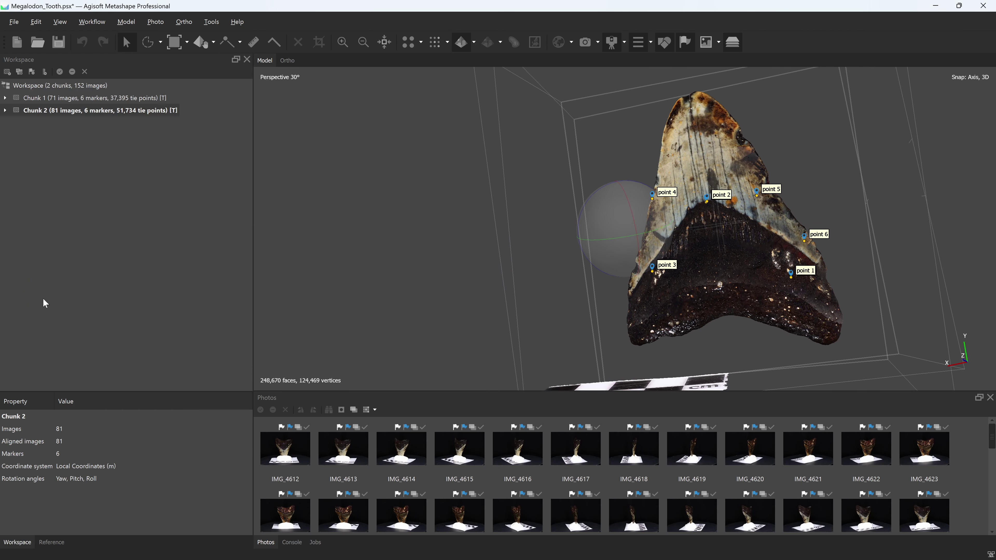
# - Merge Chunk 1 and Chunk 2, including their masks, depth maps, point clouds and models, with Merge assets enabled
pyautogui.click(93, 22)
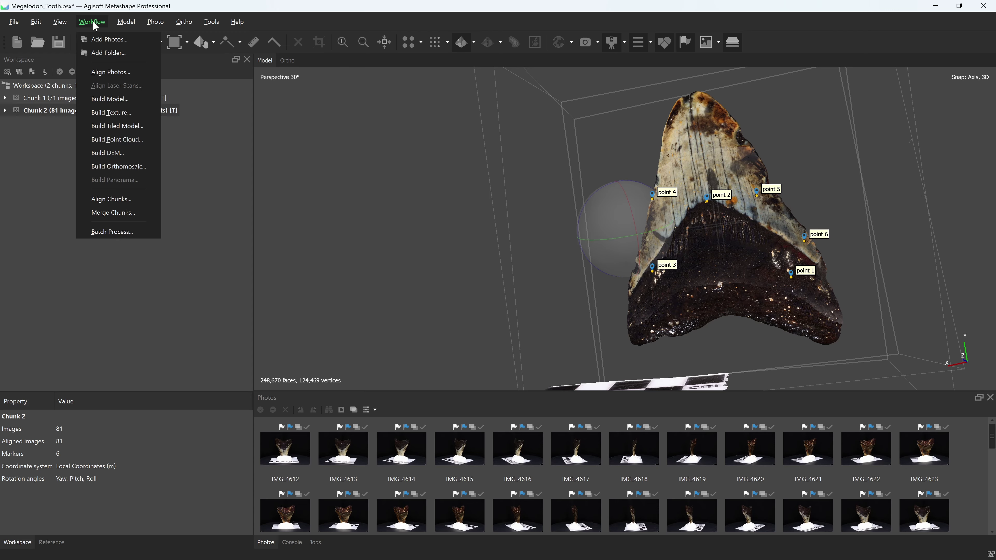
pyautogui.click(115, 212)
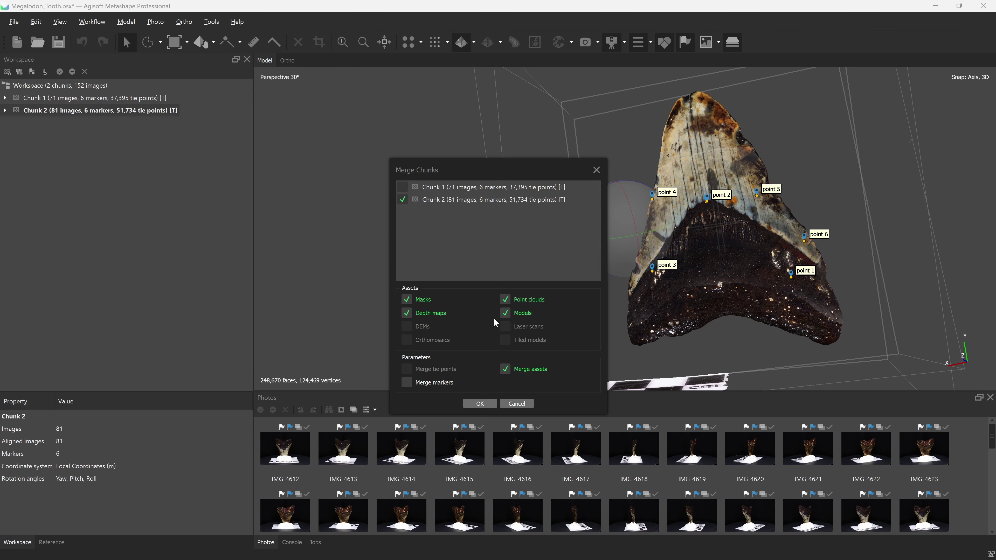
pyautogui.click(403, 186)
pyautogui.click(480, 404)
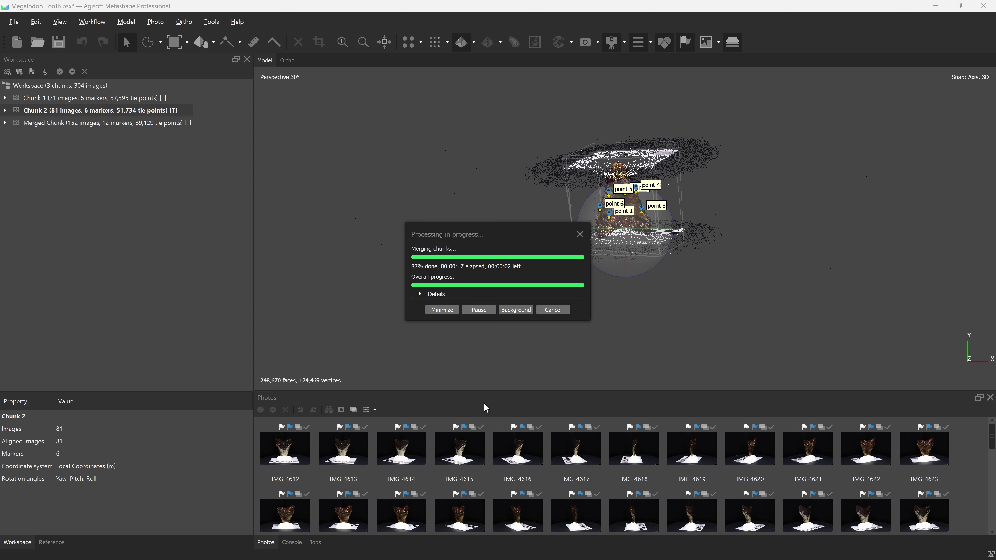
# - Show only the Merged Chunk and display its model as an untextured solid surface
pyautogui.click(738, 43)
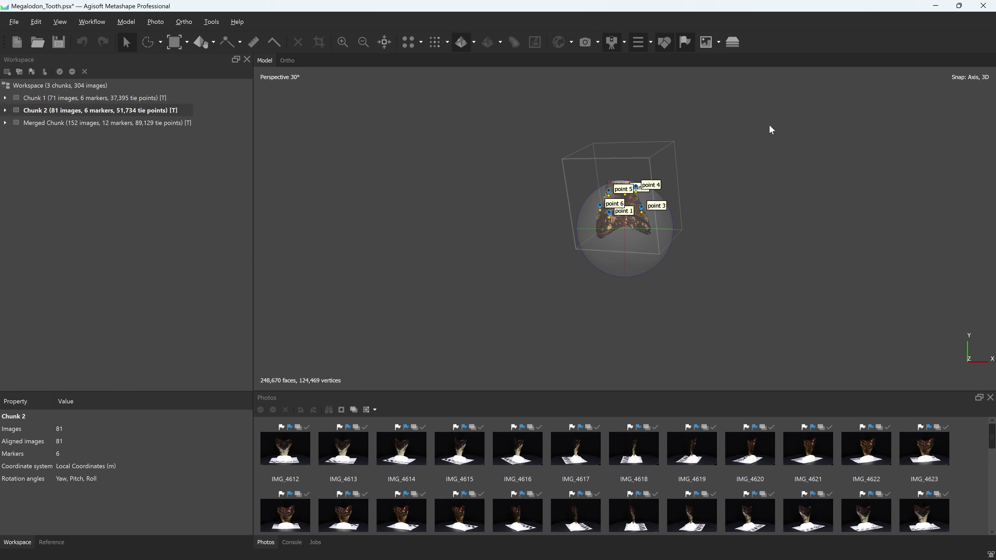
pyautogui.doubleClick(154, 123)
pyautogui.moveTo(638, 154); pyautogui.dragTo(572, 118)
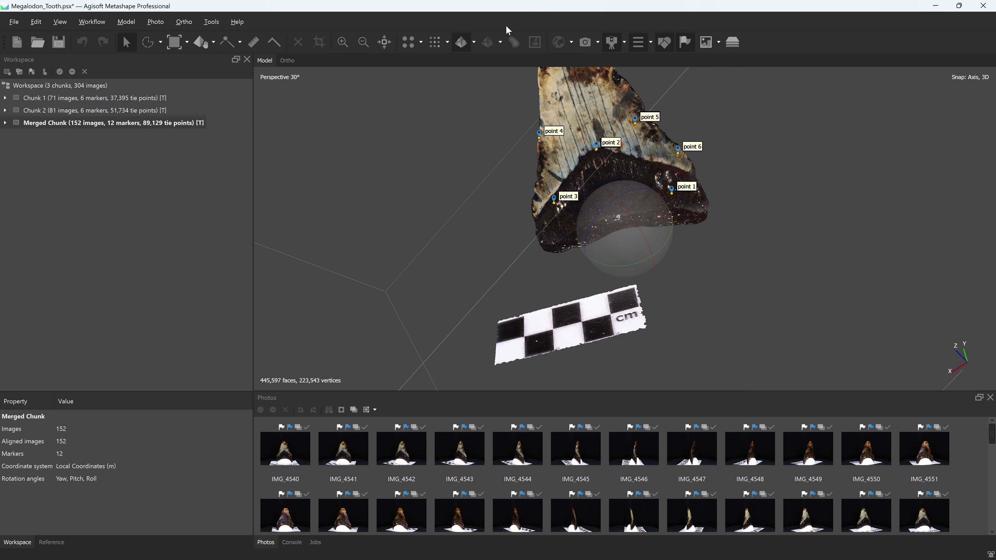
pyautogui.click(473, 42)
pyautogui.click(500, 87)
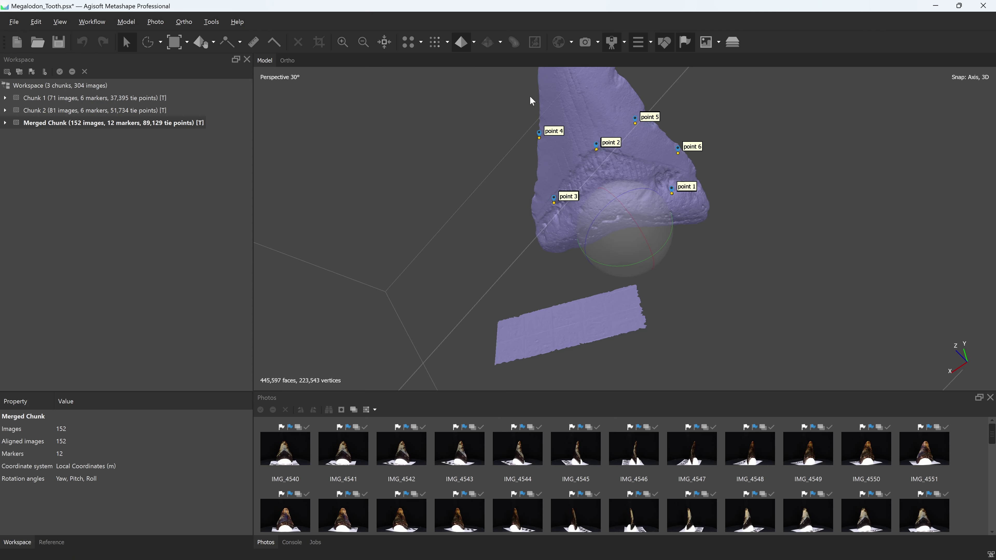
# - Remove all markers from the Merged Chunk
pyautogui.moveTo(530, 96); pyautogui.dragTo(615, 158)
pyautogui.scroll(5, 612, 181)
pyautogui.moveTo(659, 213); pyautogui.dragTo(640, 191)
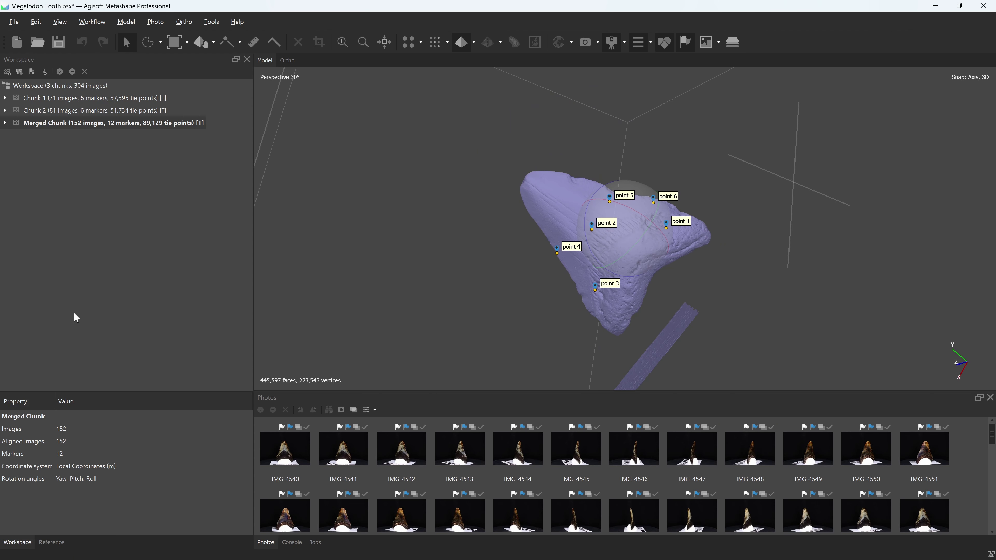
pyautogui.click(51, 542)
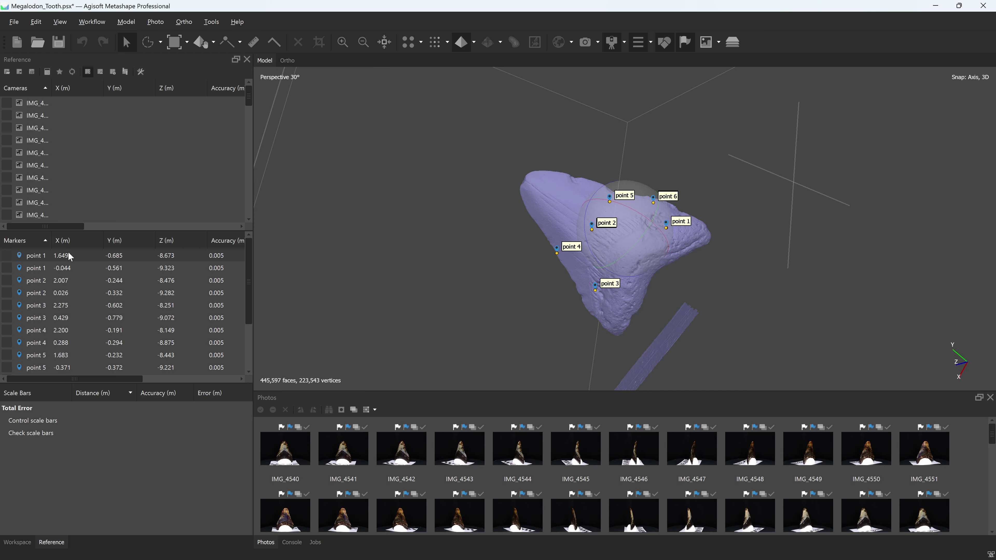
pyautogui.scroll(-2, 70, 257)
pyautogui.hotkey('ctrl', 'a')
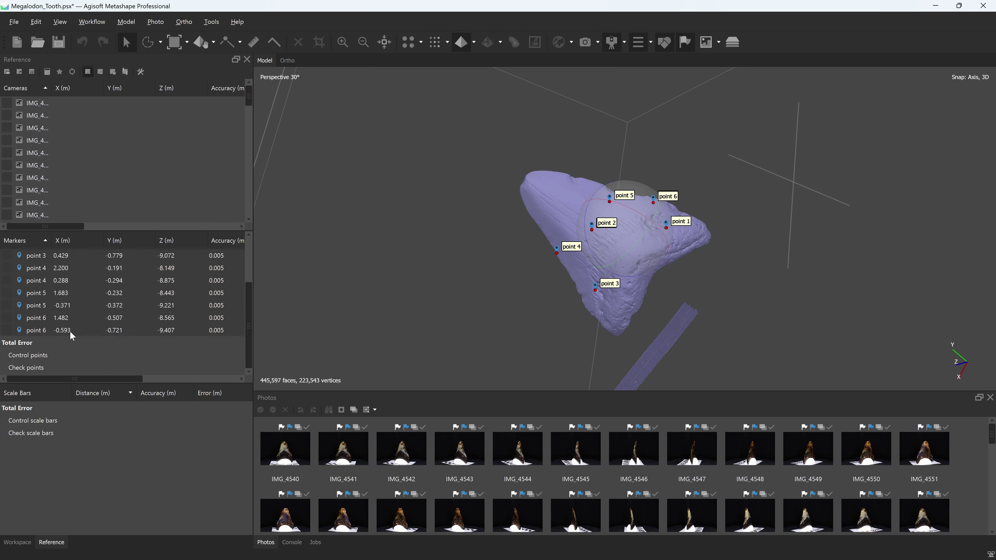
pyautogui.rightClick(72, 336)
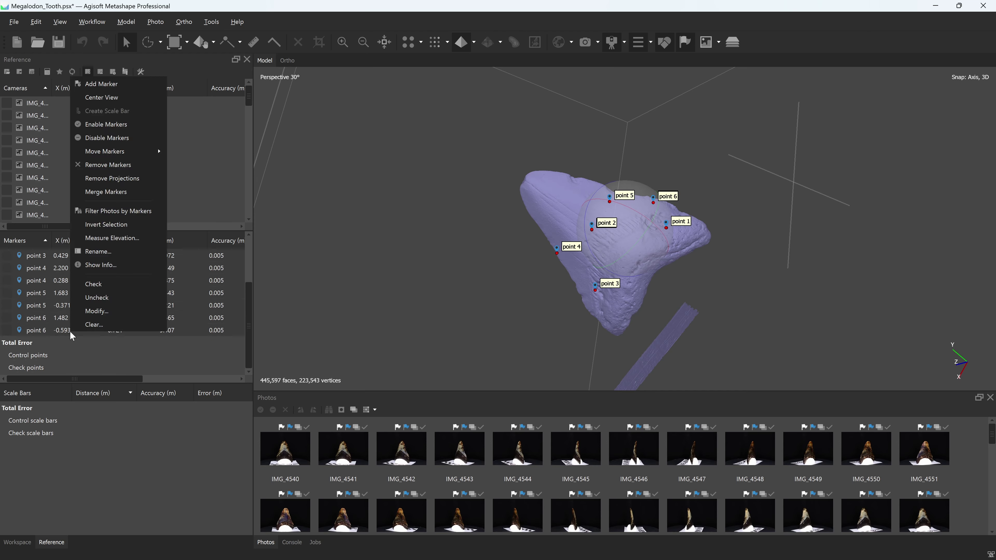
pyautogui.click(130, 165)
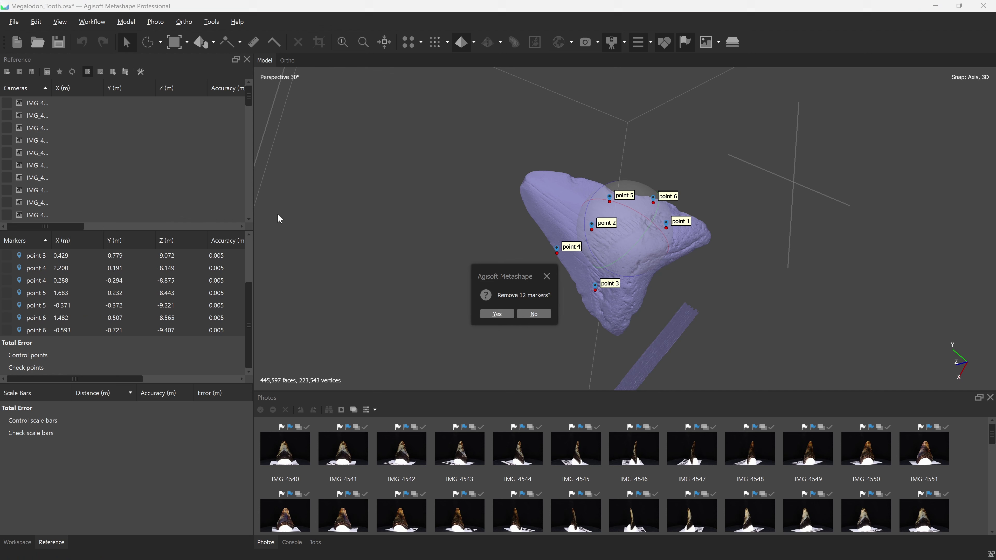
pyautogui.click(504, 313)
# - Build a new model for the Merged Chunk from depth maps with High quality, High face count and Reuse depth maps enabled
pyautogui.click(26, 545)
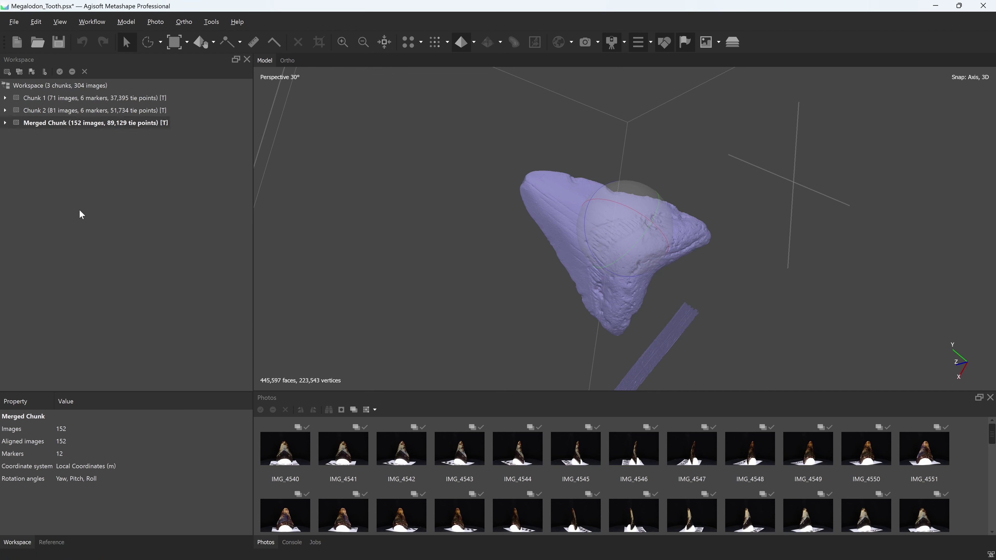
pyautogui.click(94, 22)
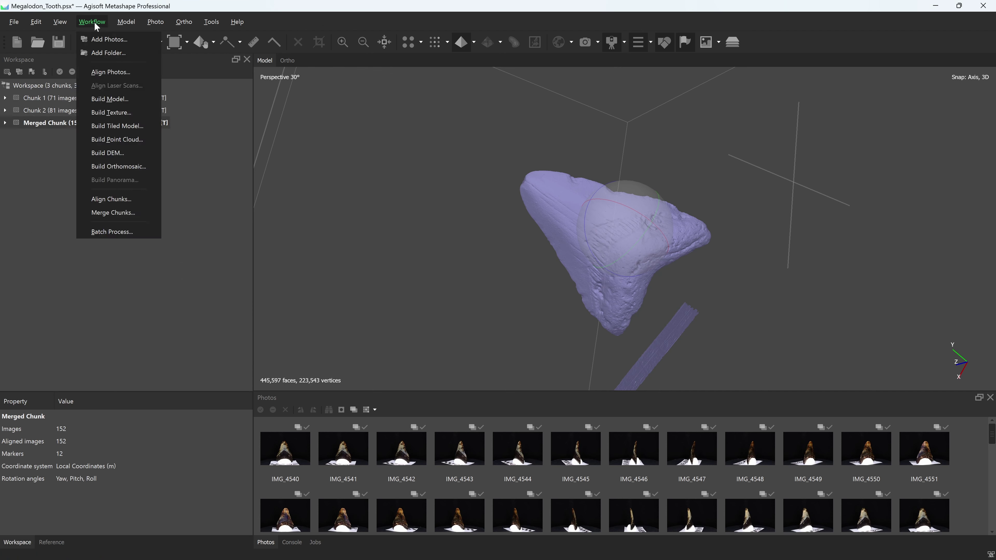
pyautogui.click(106, 97)
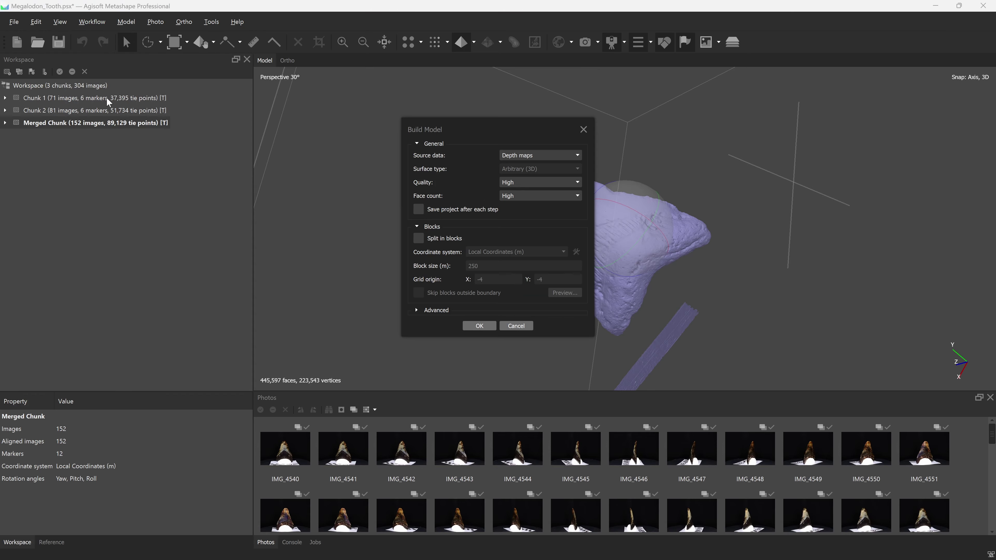
pyautogui.click(417, 309)
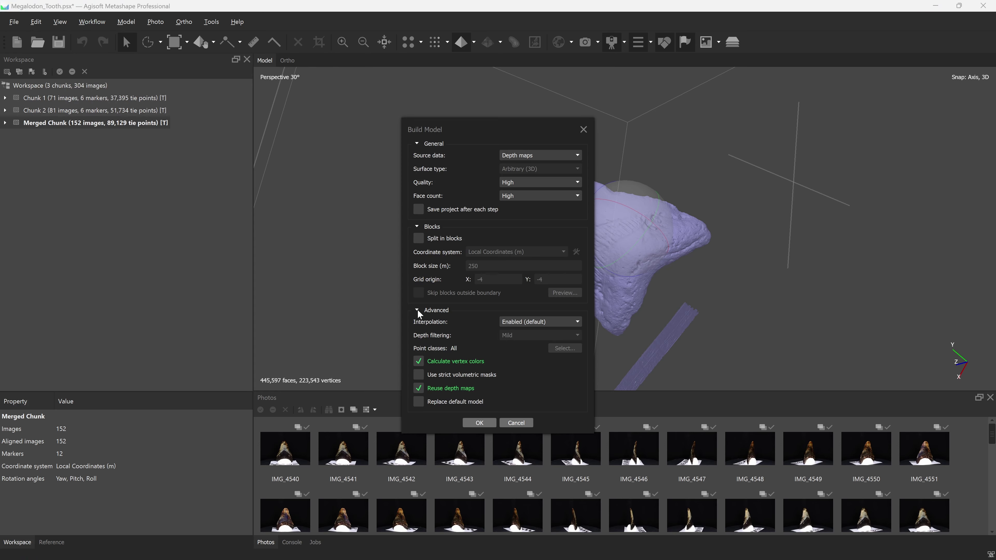
pyautogui.click(480, 423)
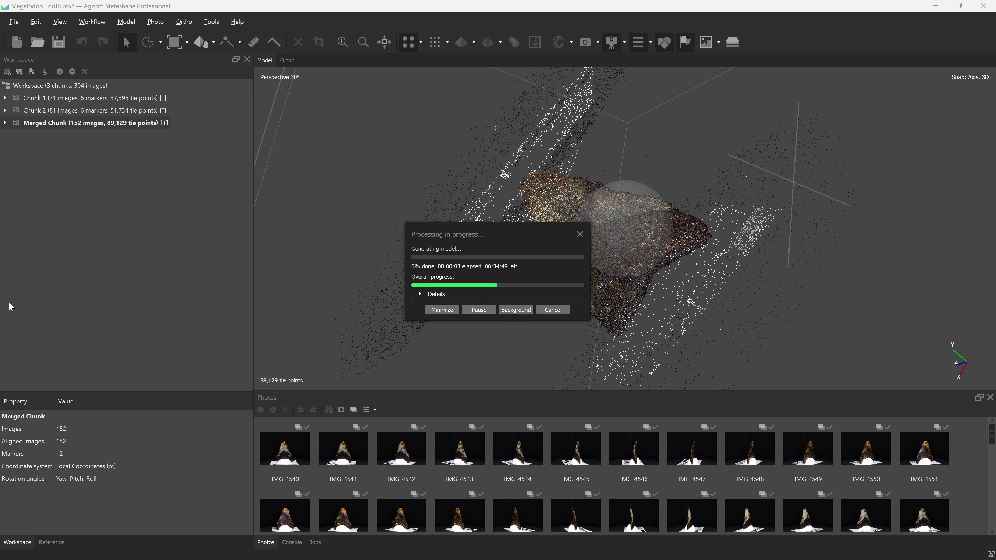
# - Build a Diffuse map texture from images with Generic mapping, Mosaic blending, texture size 4096 and page count 1
pyautogui.moveTo(622, 258); pyautogui.dragTo(605, 252)
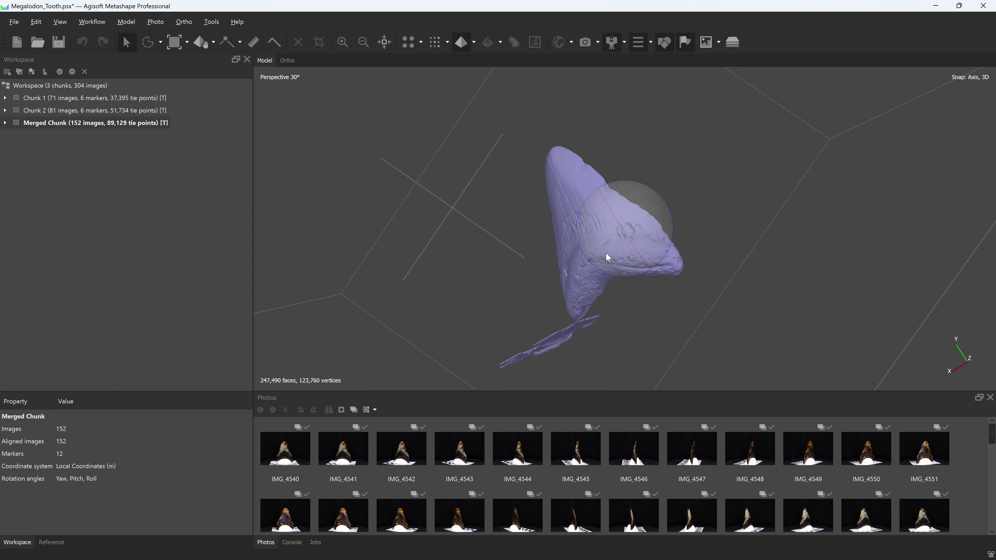
pyautogui.moveTo(589, 215)
pyautogui.mouseDown()
pyautogui.moveTo(618, 226)
pyautogui.moveTo(607, 212)
pyautogui.mouseUp()
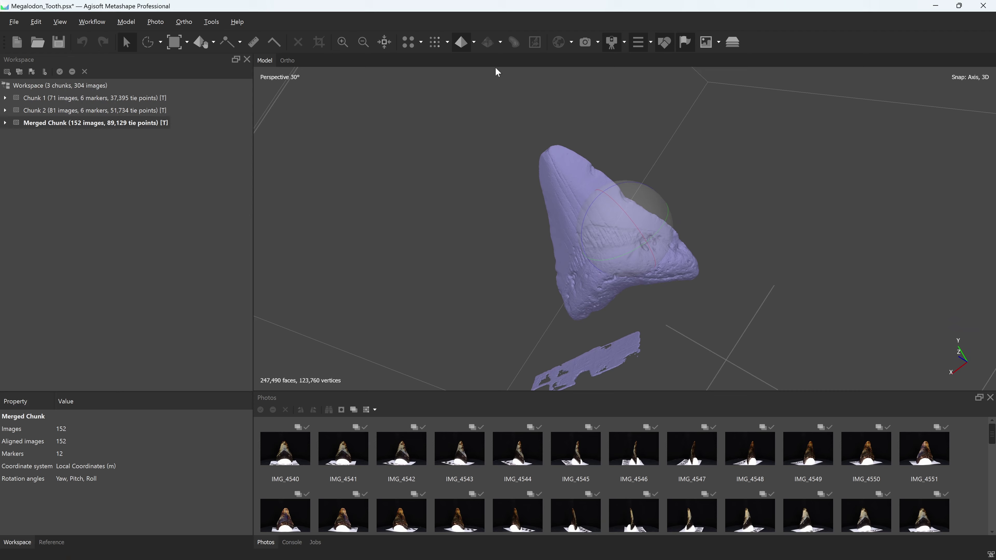
pyautogui.click(473, 44)
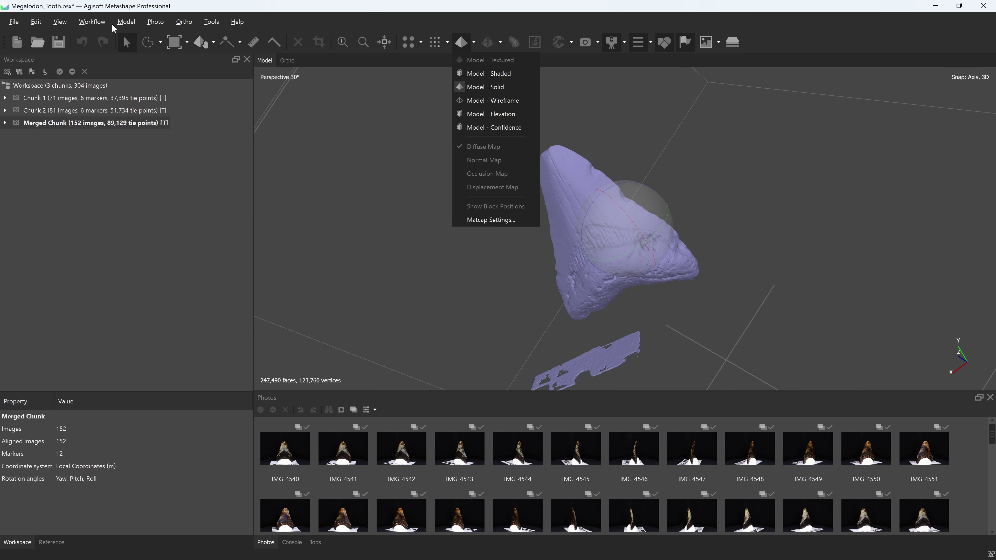
pyautogui.click(87, 23)
pyautogui.click(129, 114)
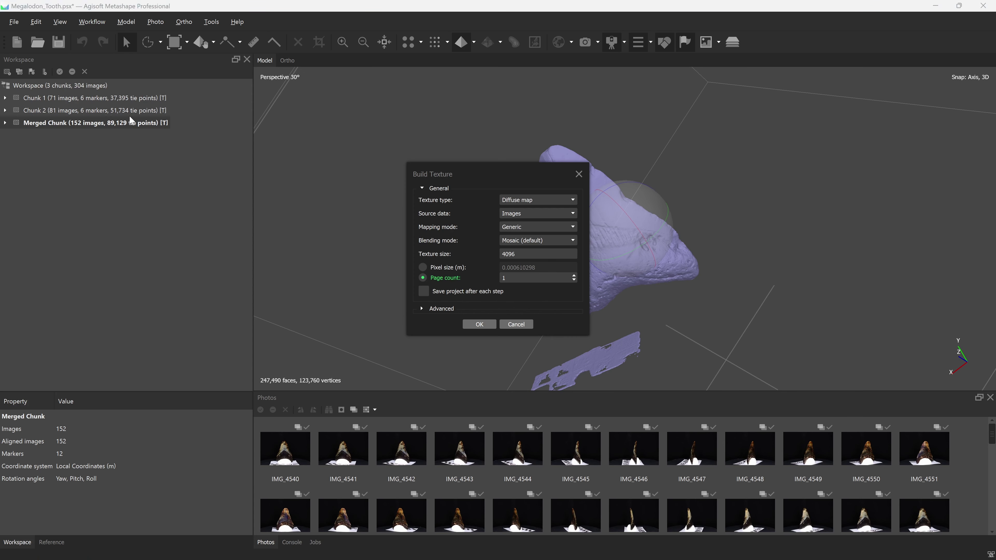
pyautogui.click(422, 309)
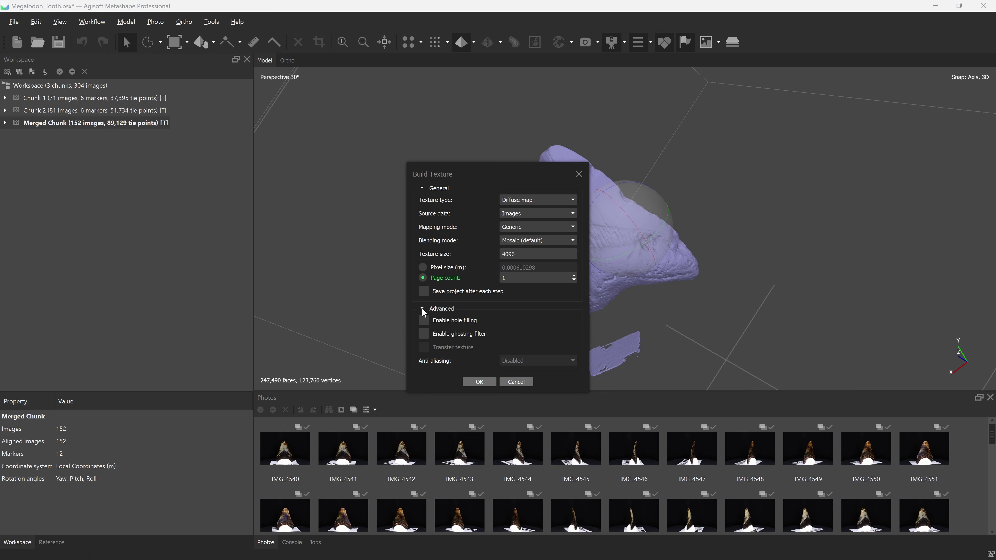
pyautogui.click(479, 382)
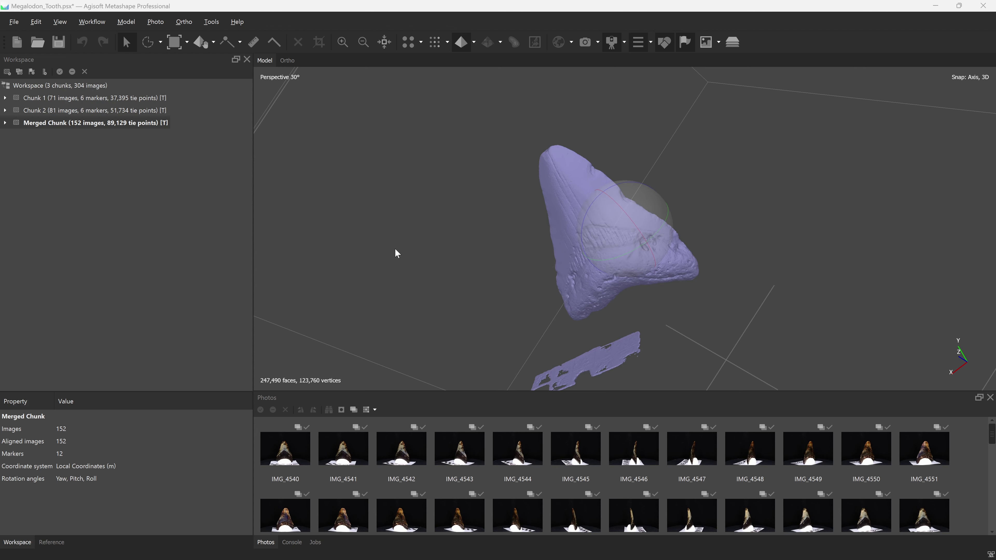
# - Display the merged model with its texture and show the checkered centimetre scale below the tooth
pyautogui.click(473, 42)
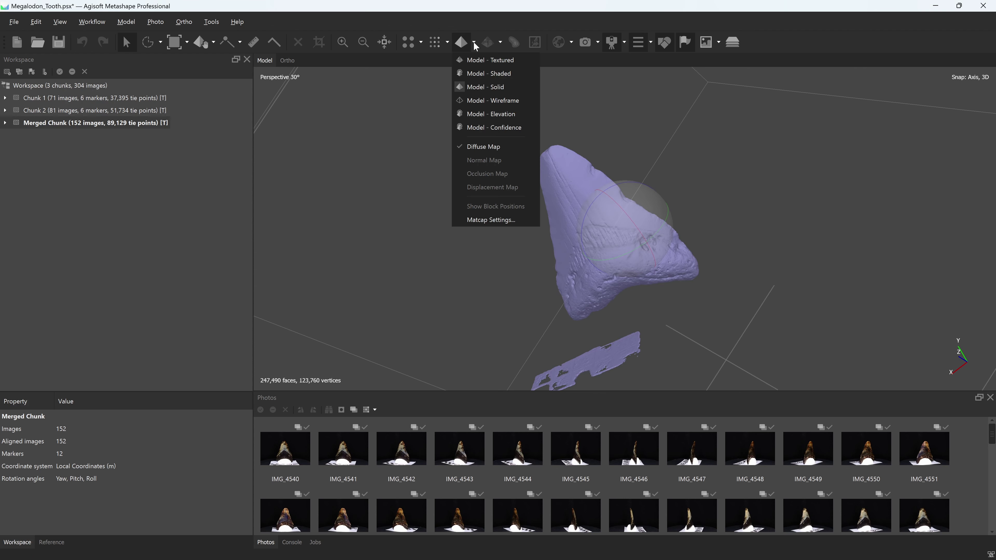
pyautogui.click(478, 60)
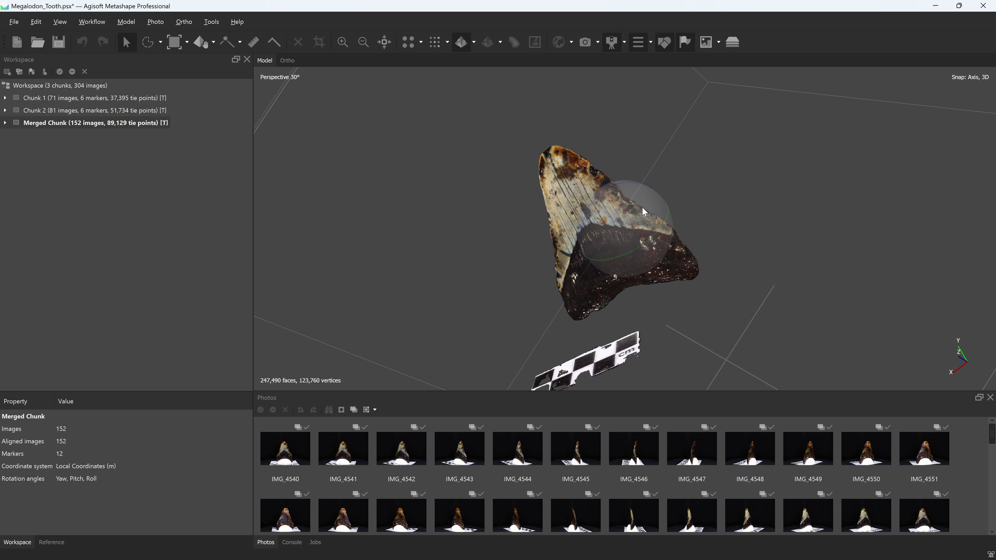
pyautogui.moveTo(644, 212); pyautogui.dragTo(610, 249)
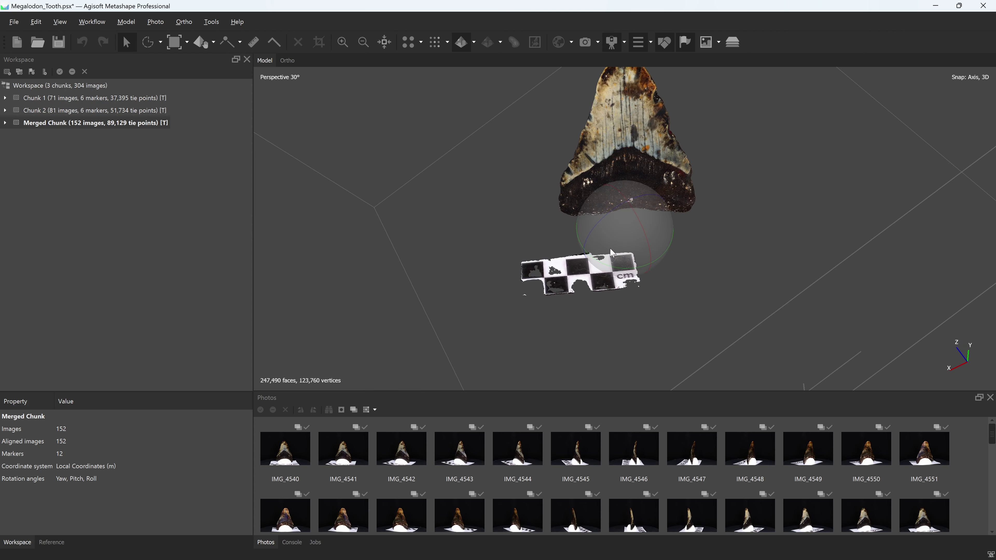
# - Add two markers on the checkered scale, at the two lower corners of the middle black square in the upper row
pyautogui.doubleClick(580, 273)
pyautogui.scroll(4, 618, 225)
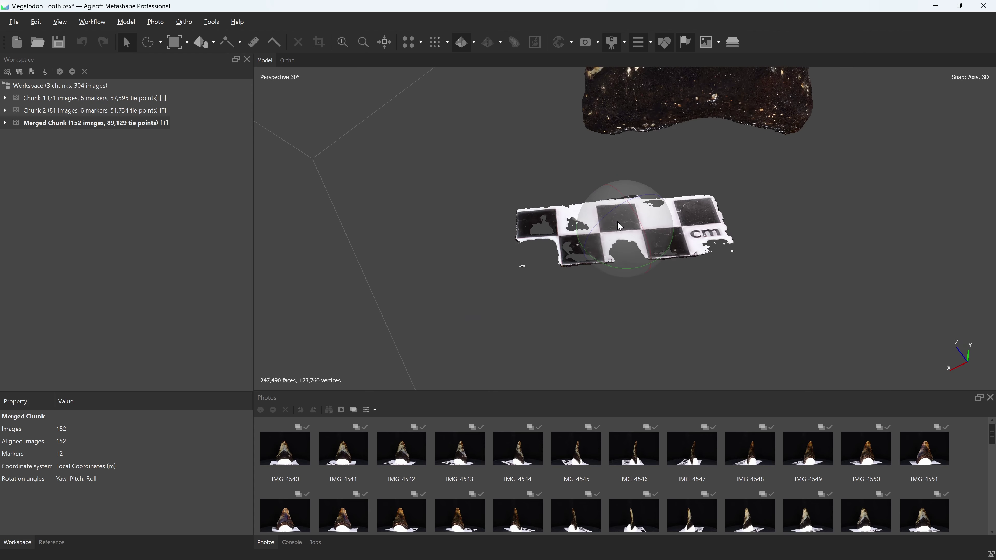
pyautogui.scroll(3, 619, 222)
pyautogui.rightClick(568, 235)
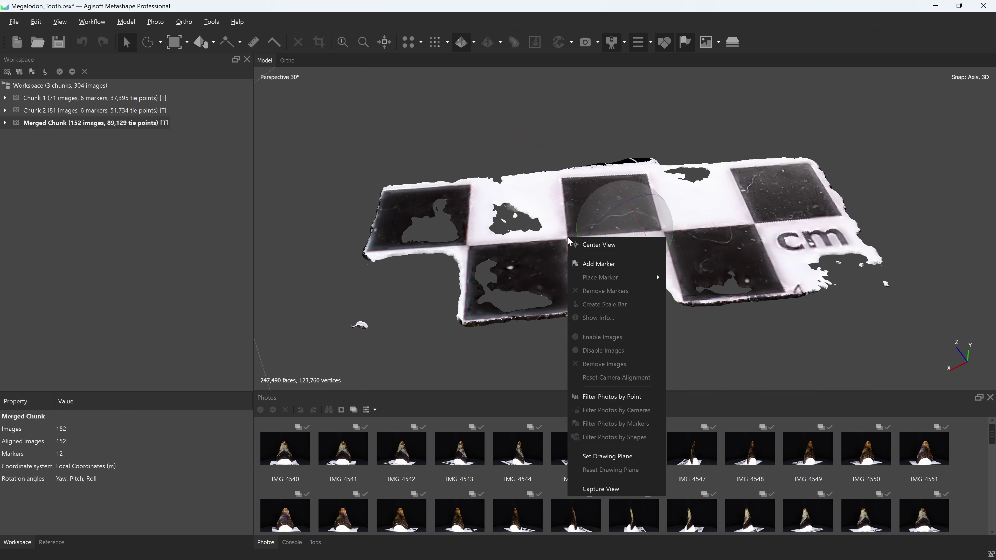
pyautogui.click(598, 263)
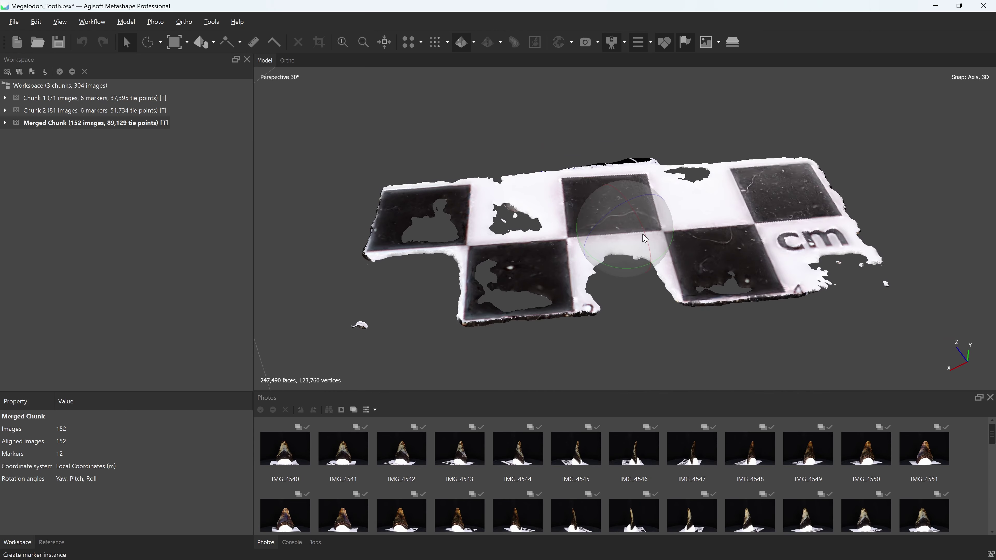
pyautogui.rightClick(661, 231)
pyautogui.click(683, 255)
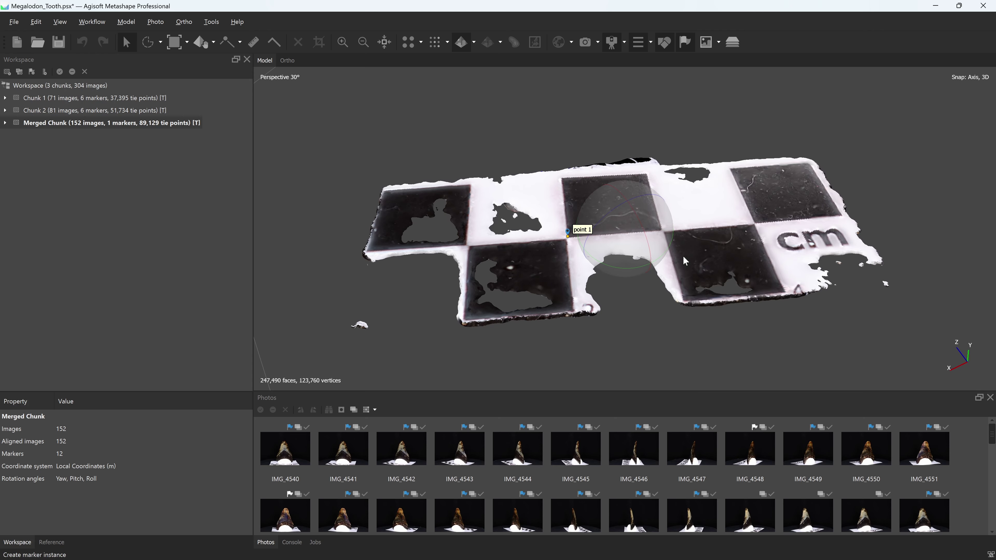
# - Create a scale bar between the markers point 1 and point 2
pyautogui.click(57, 543)
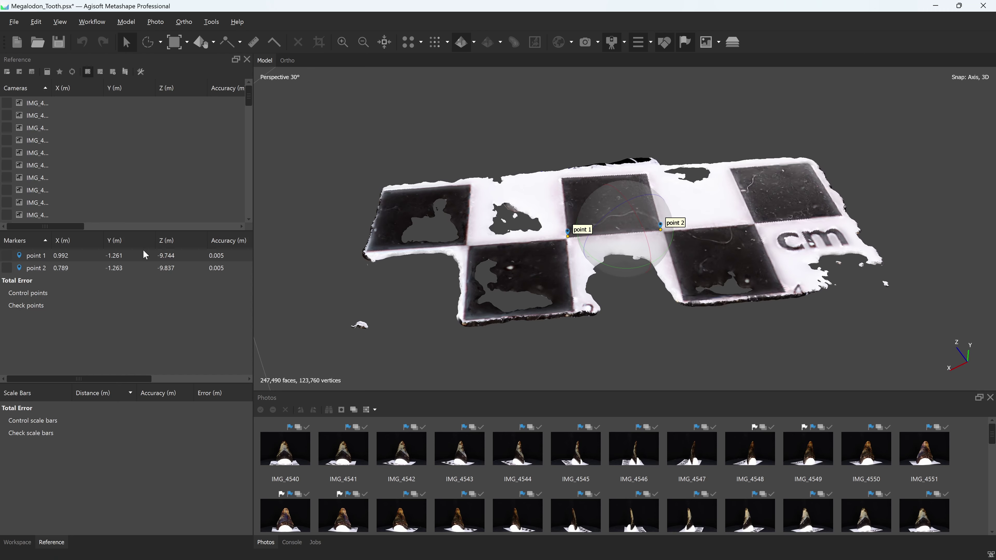
pyautogui.keyDown('shift'); pyautogui.click(143, 268); pyautogui.keyUp('shift')
pyautogui.rightClick(140, 271)
pyautogui.click(172, 294)
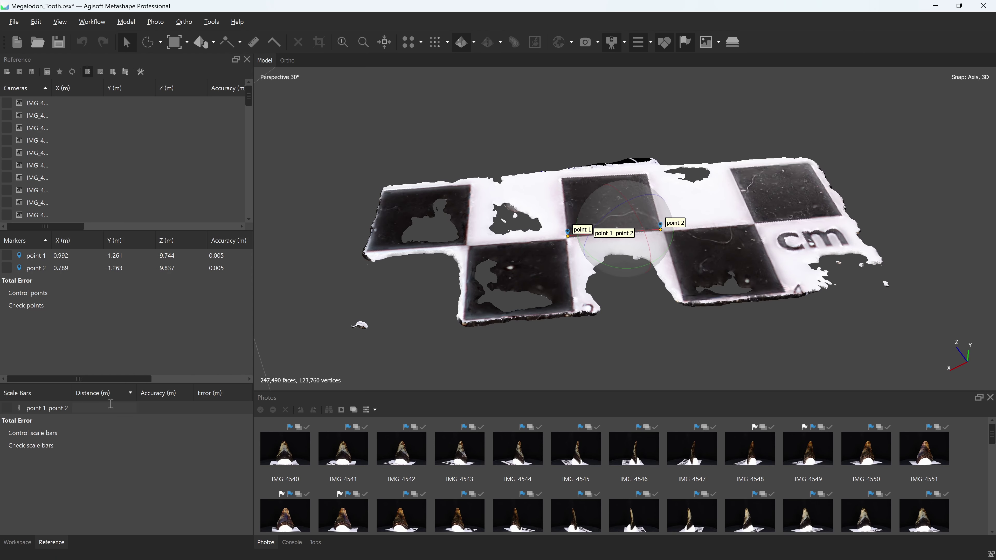
# - Set the scale bar's distance to 0.01 m and update the chunk's reference to scale the model
pyautogui.write('.01')
pyautogui.click(73, 72)
pyautogui.press('0')
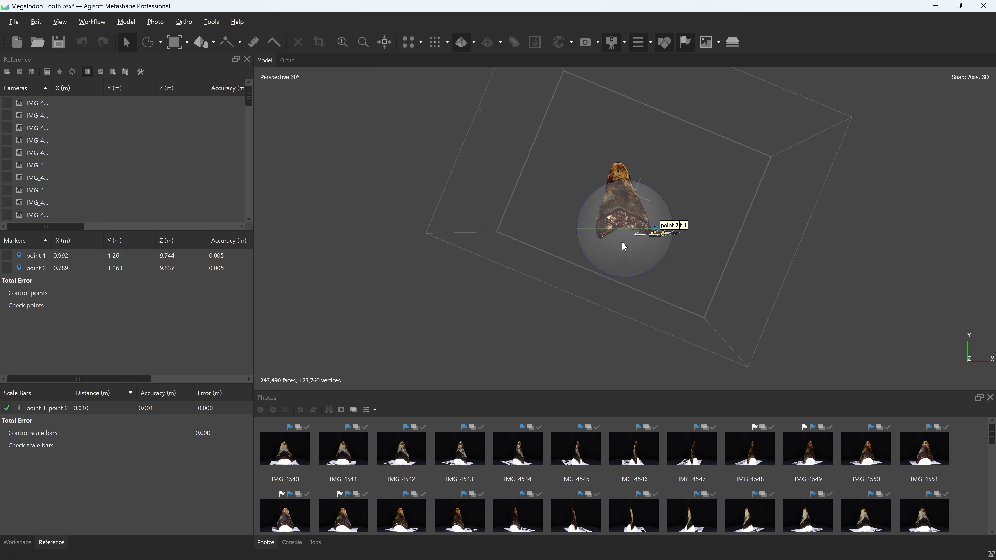
# - Select the checkered scale below the tooth and delete its model faces together with the two markers
pyautogui.scroll(8, 662, 164)
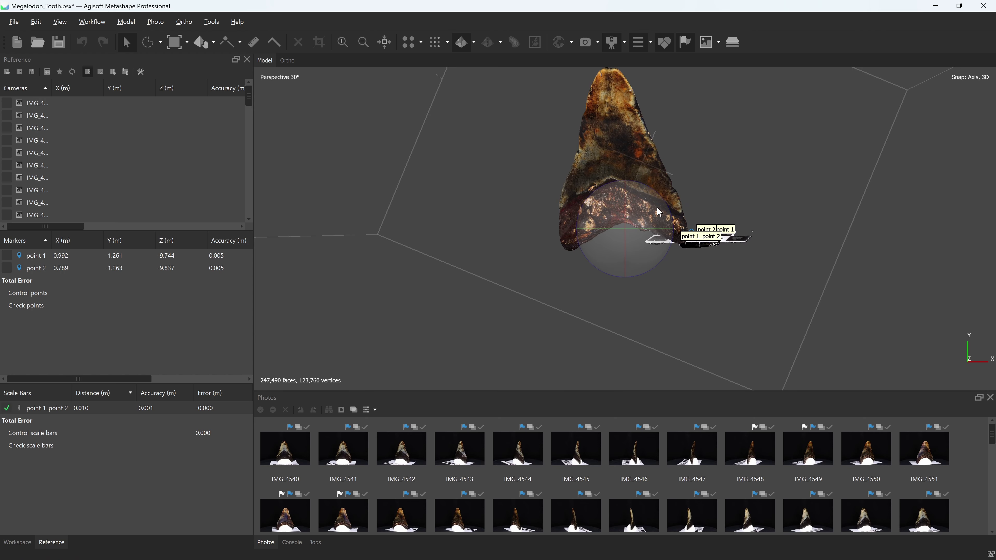
pyautogui.moveTo(658, 212)
pyautogui.mouseDown()
pyautogui.moveTo(594, 227)
pyautogui.moveTo(748, 280)
pyautogui.moveTo(650, 221)
pyautogui.moveTo(614, 252)
pyautogui.moveTo(543, 359)
pyautogui.moveTo(687, 269)
pyautogui.moveTo(663, 259)
pyautogui.mouseUp()
pyautogui.click(148, 42)
pyautogui.press('Delete')
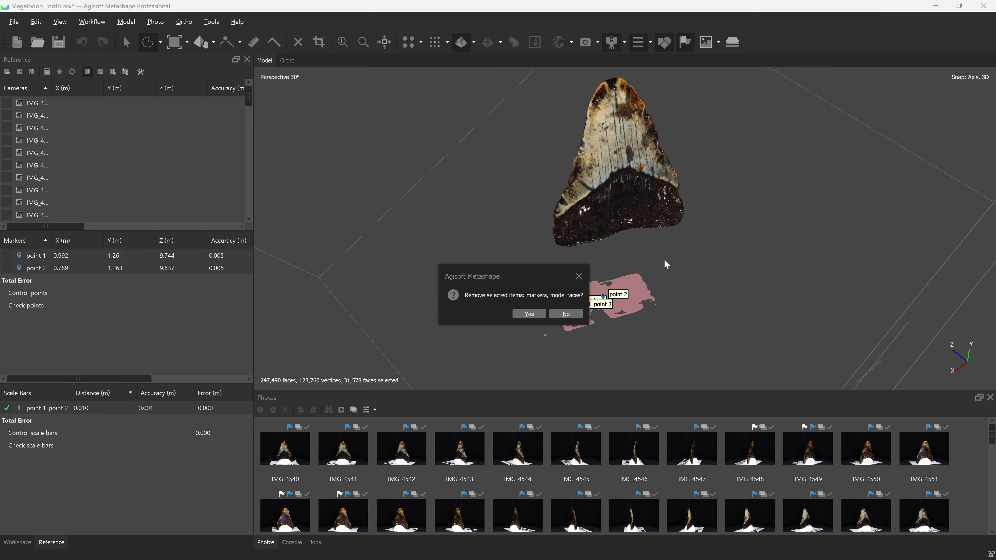
pyautogui.click(531, 314)
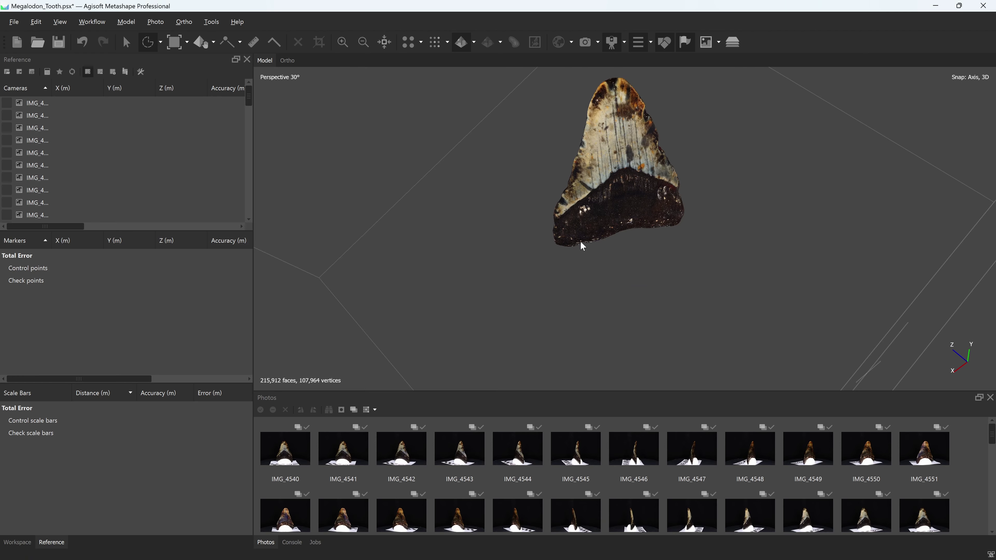
# - Save the project with the cleaned, textured tooth model
pyautogui.scroll(-3, 603, 218)
pyautogui.moveTo(596, 169); pyautogui.dragTo(578, 202, button='middle')
pyautogui.click(60, 44)
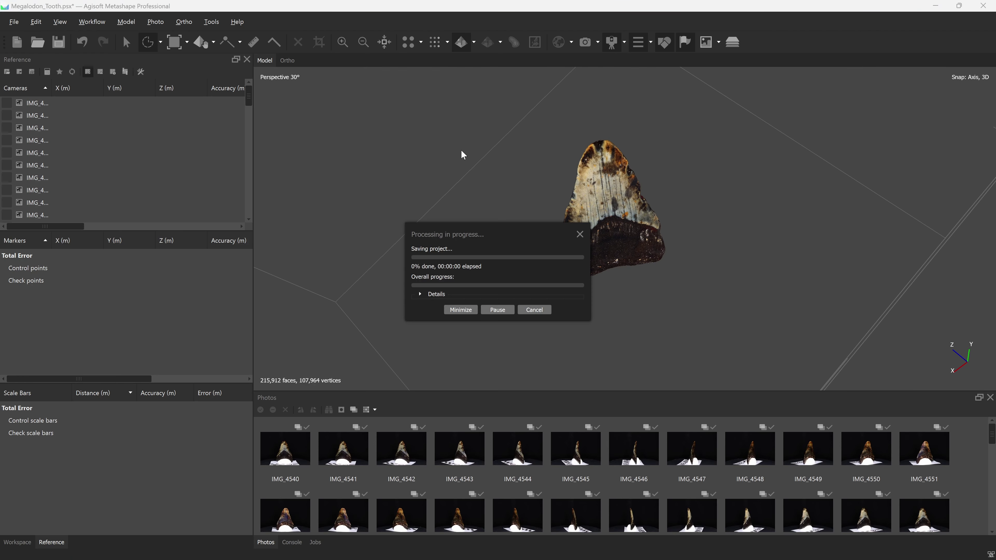